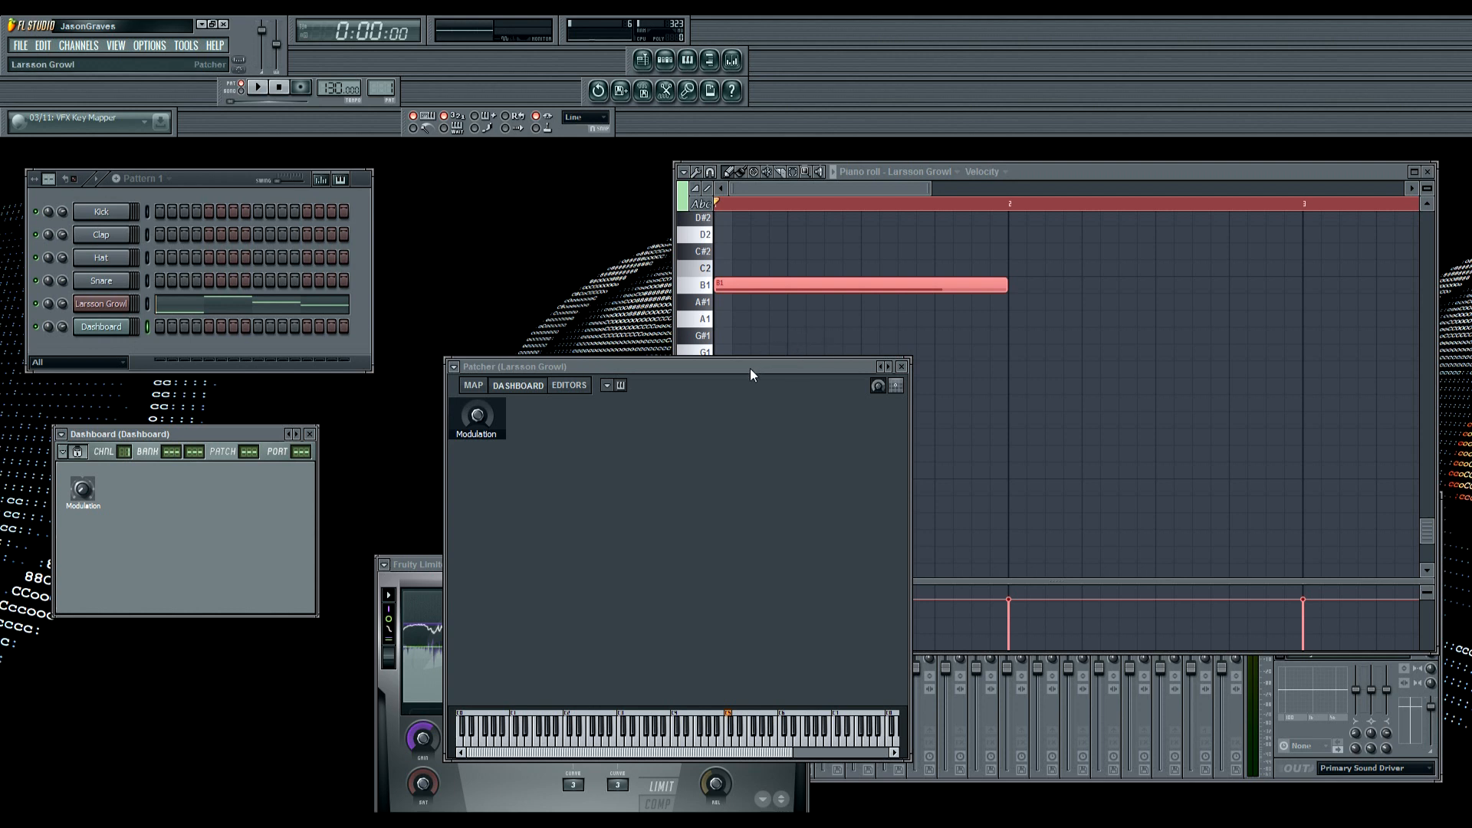
# Move the Dashboard window aside and play back the Larsson Growl pattern for preview
pyautogui.moveTo(232, 432)
pyautogui.mouseDown()
pyautogui.moveTo(228, 475)
pyautogui.moveTo(221, 452)
pyautogui.mouseUp()
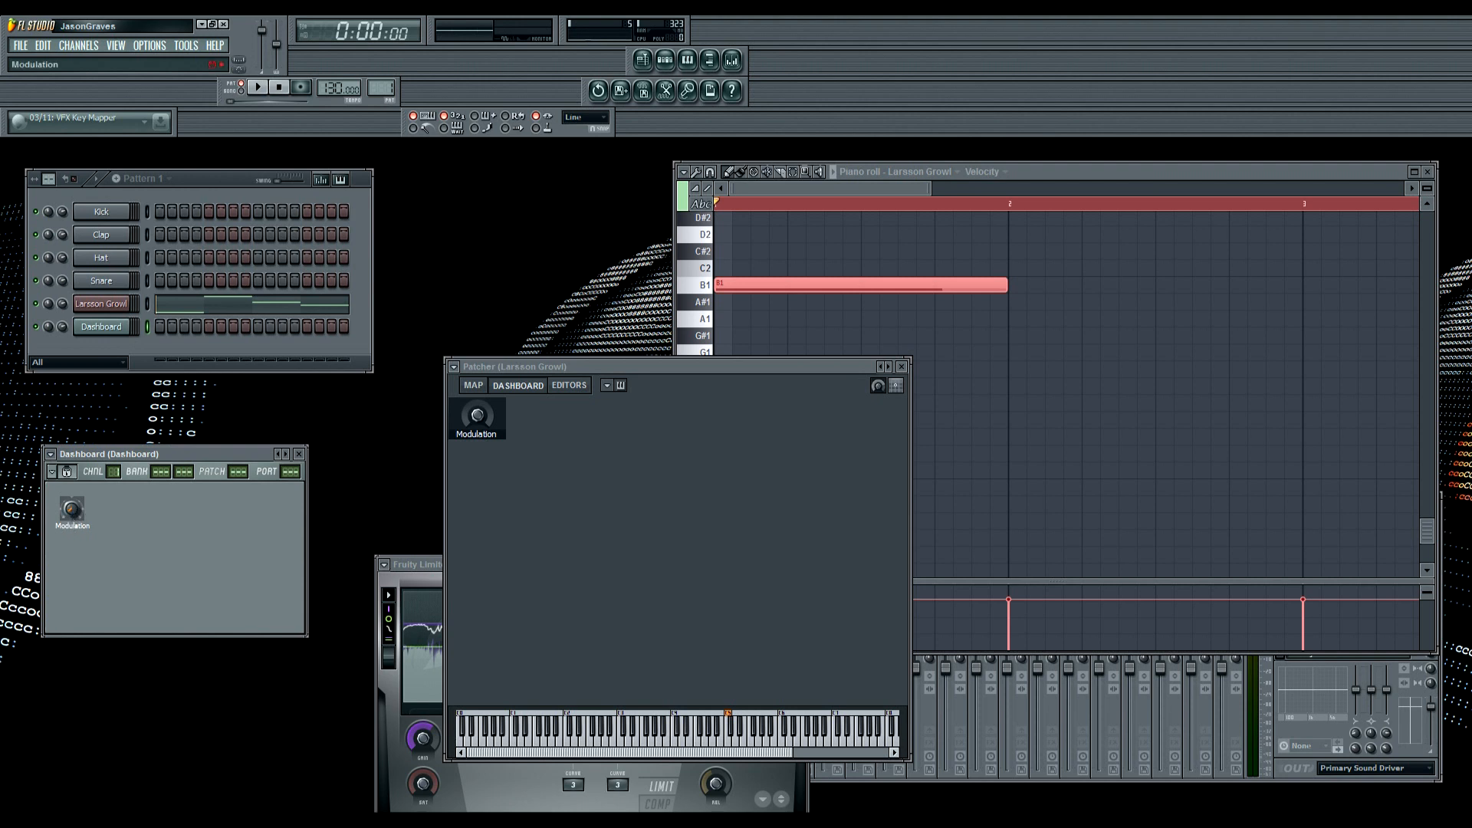
pyautogui.press('space')
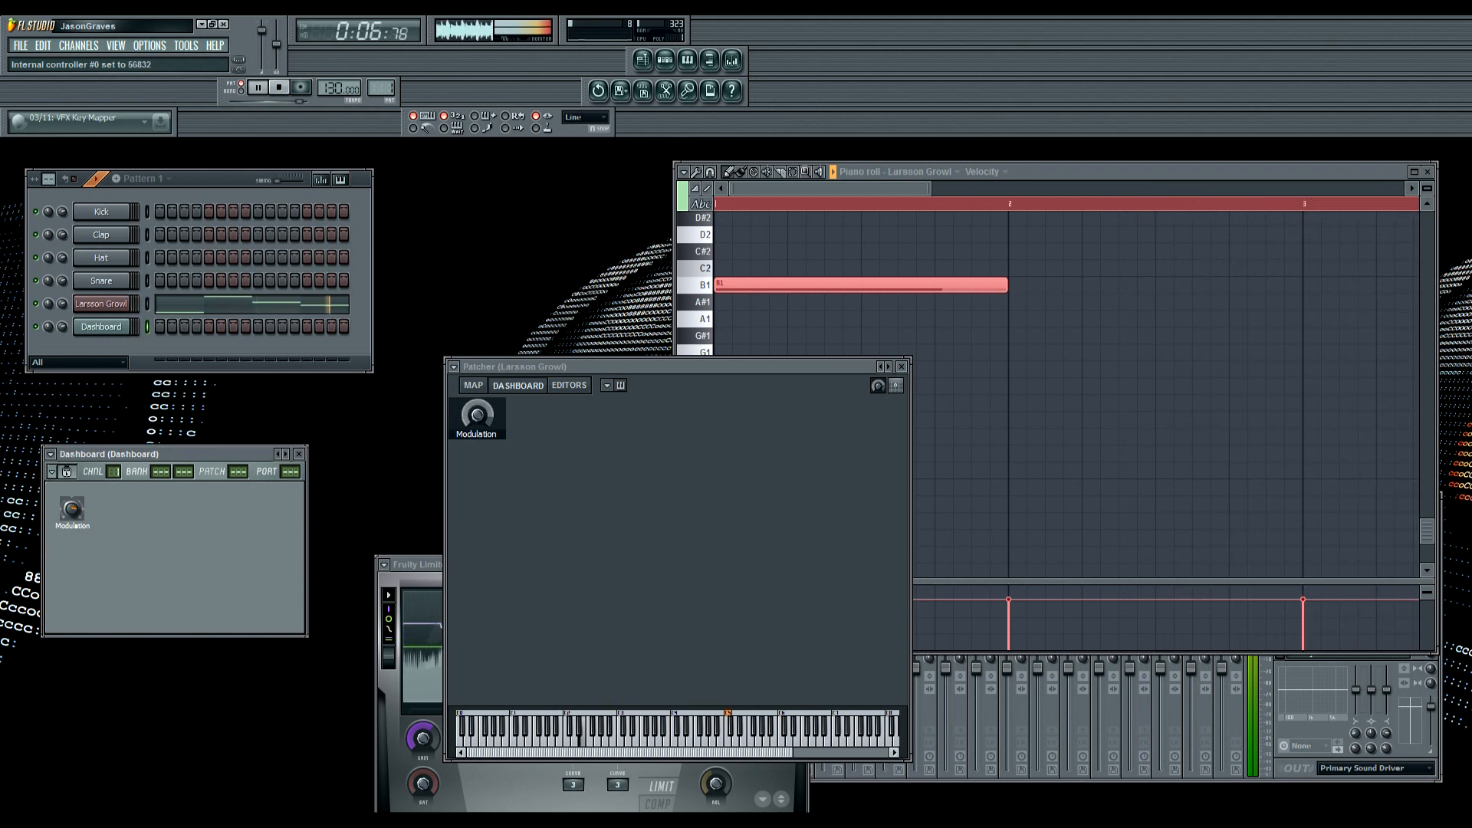
pyautogui.press('space')
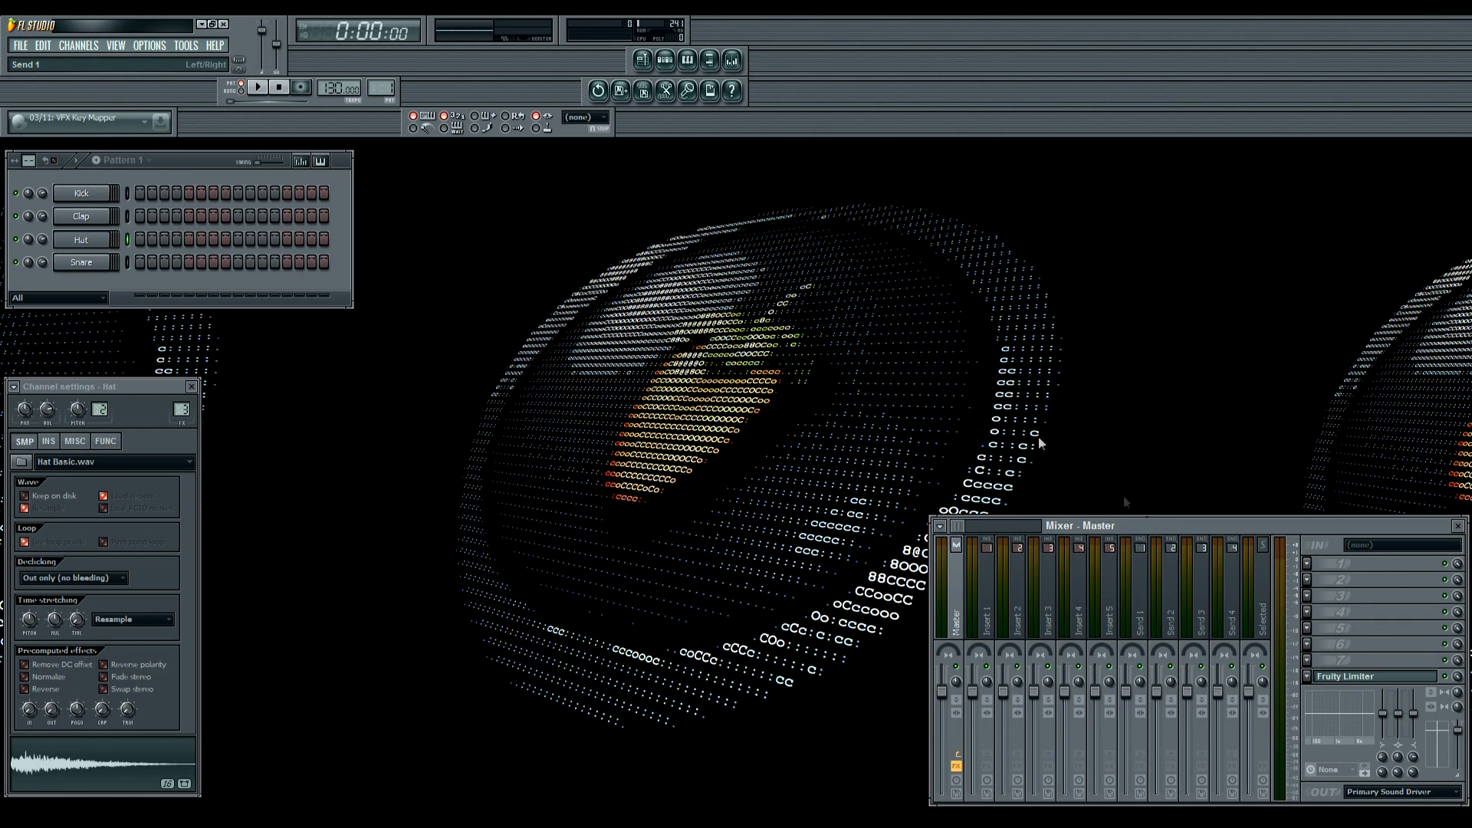
# Add an FM8 channel to the project and show the synth's Expert page
pyautogui.click(96, 48)
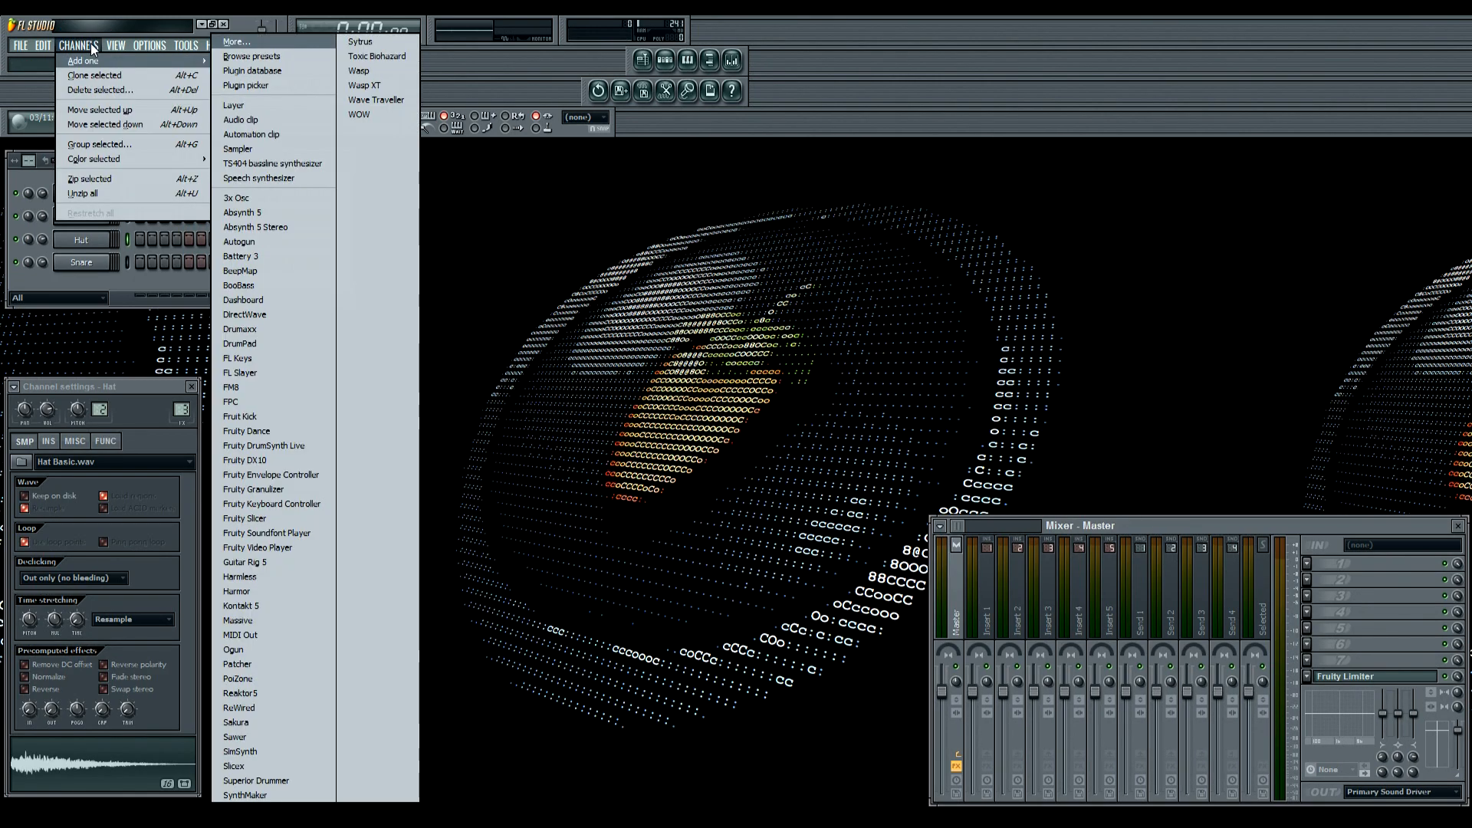
pyautogui.click(243, 387)
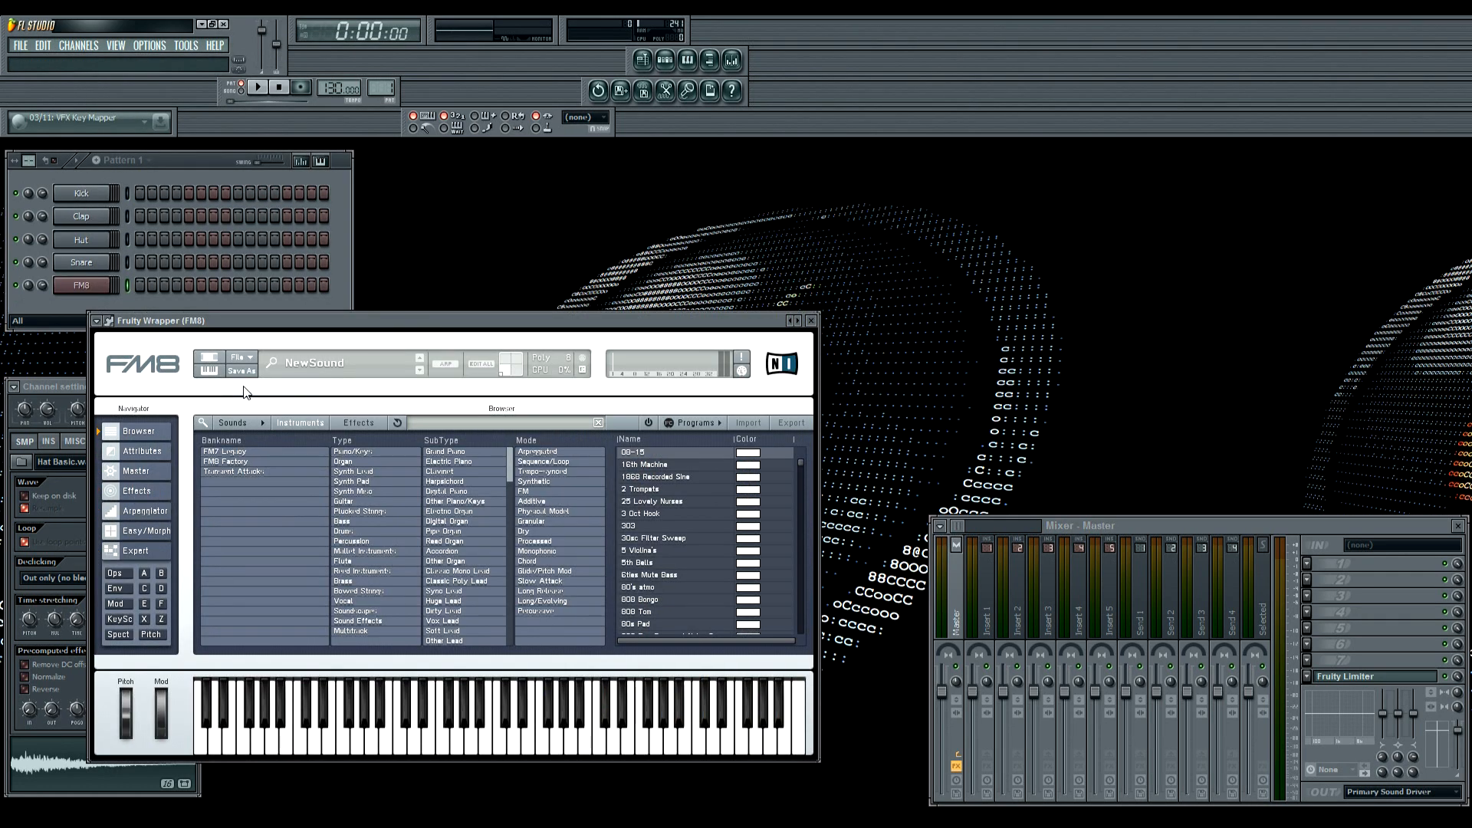
pyautogui.moveTo(408, 325); pyautogui.dragTo(644, 214)
pyautogui.click(352, 436)
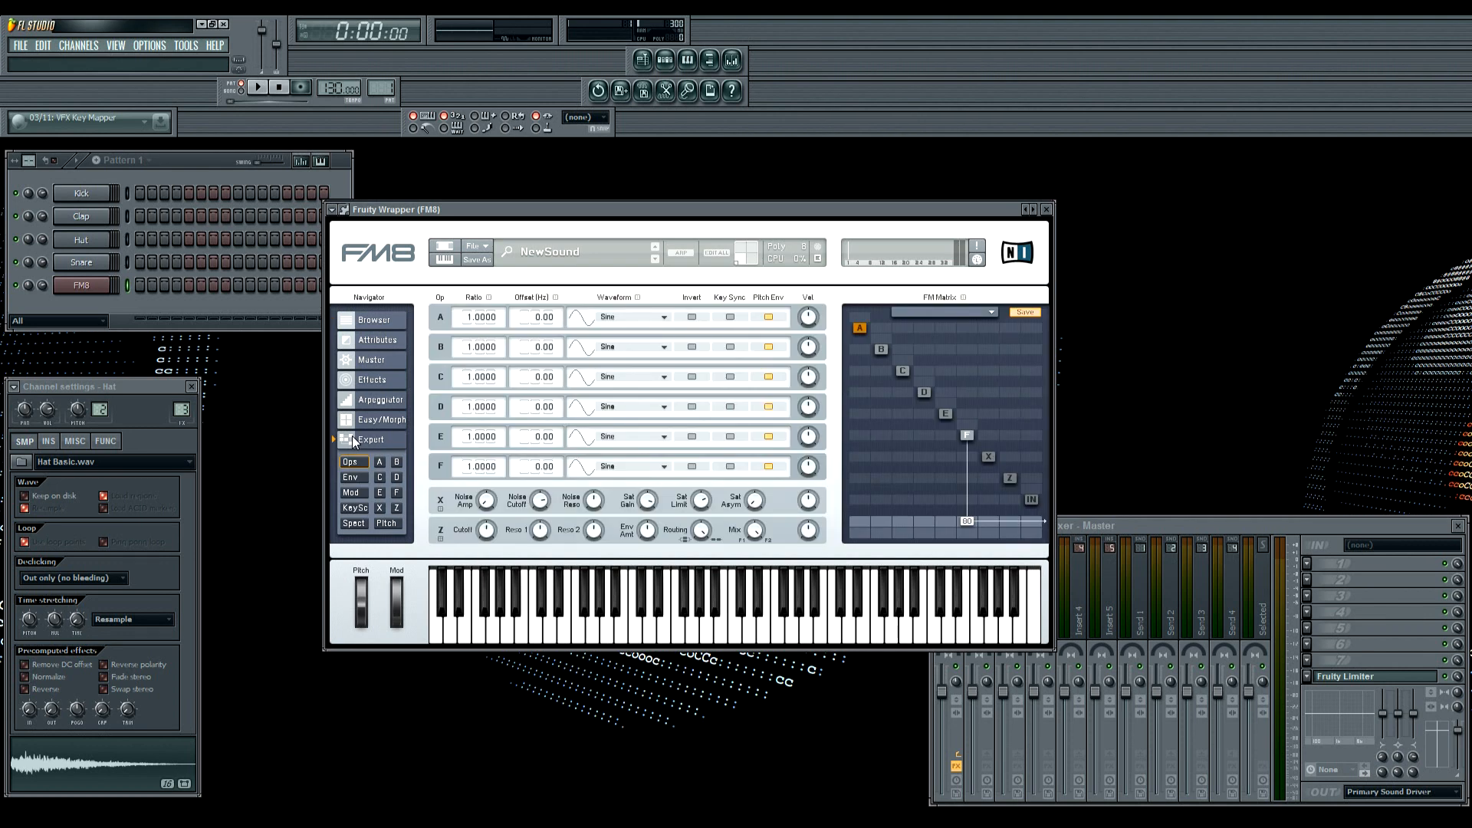
# Turn on operator E, set its ratio to 3.0000 and its waveform to 1+3+5 Square
pyautogui.click(944, 415)
pyautogui.click(947, 414)
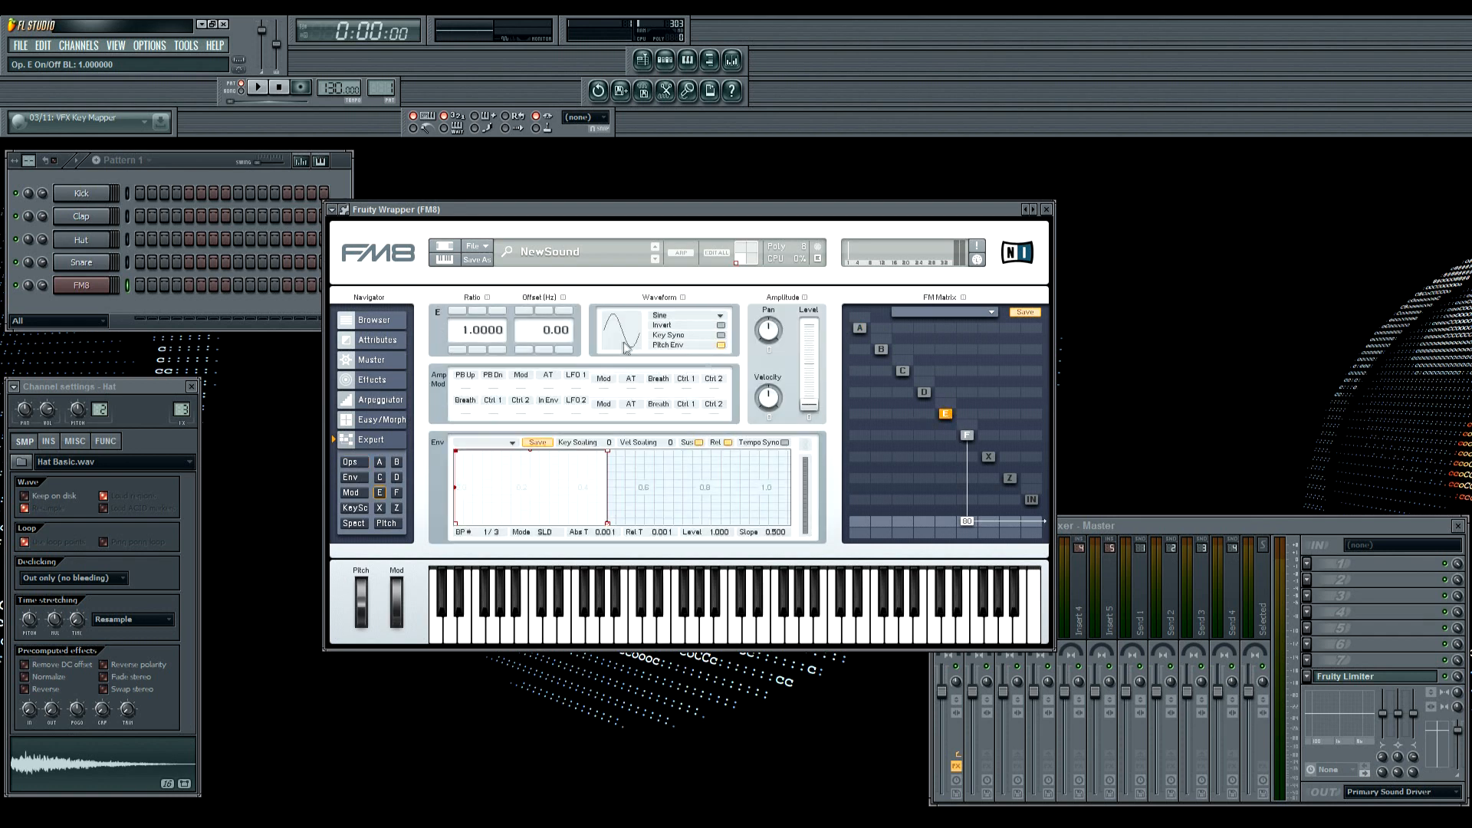
pyautogui.click(461, 311)
pyautogui.click(460, 311)
pyautogui.click(720, 315)
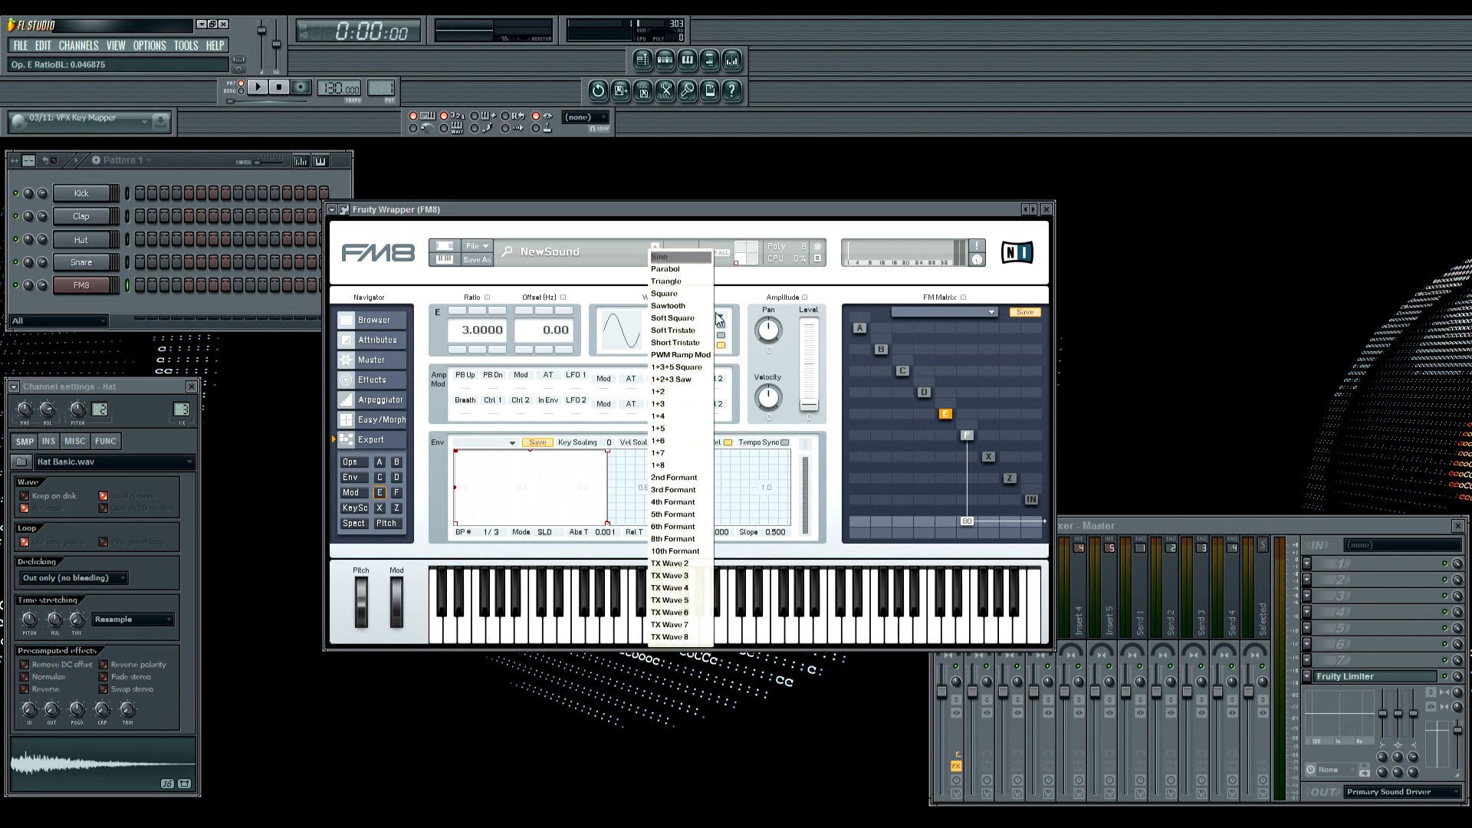
pyautogui.click(685, 368)
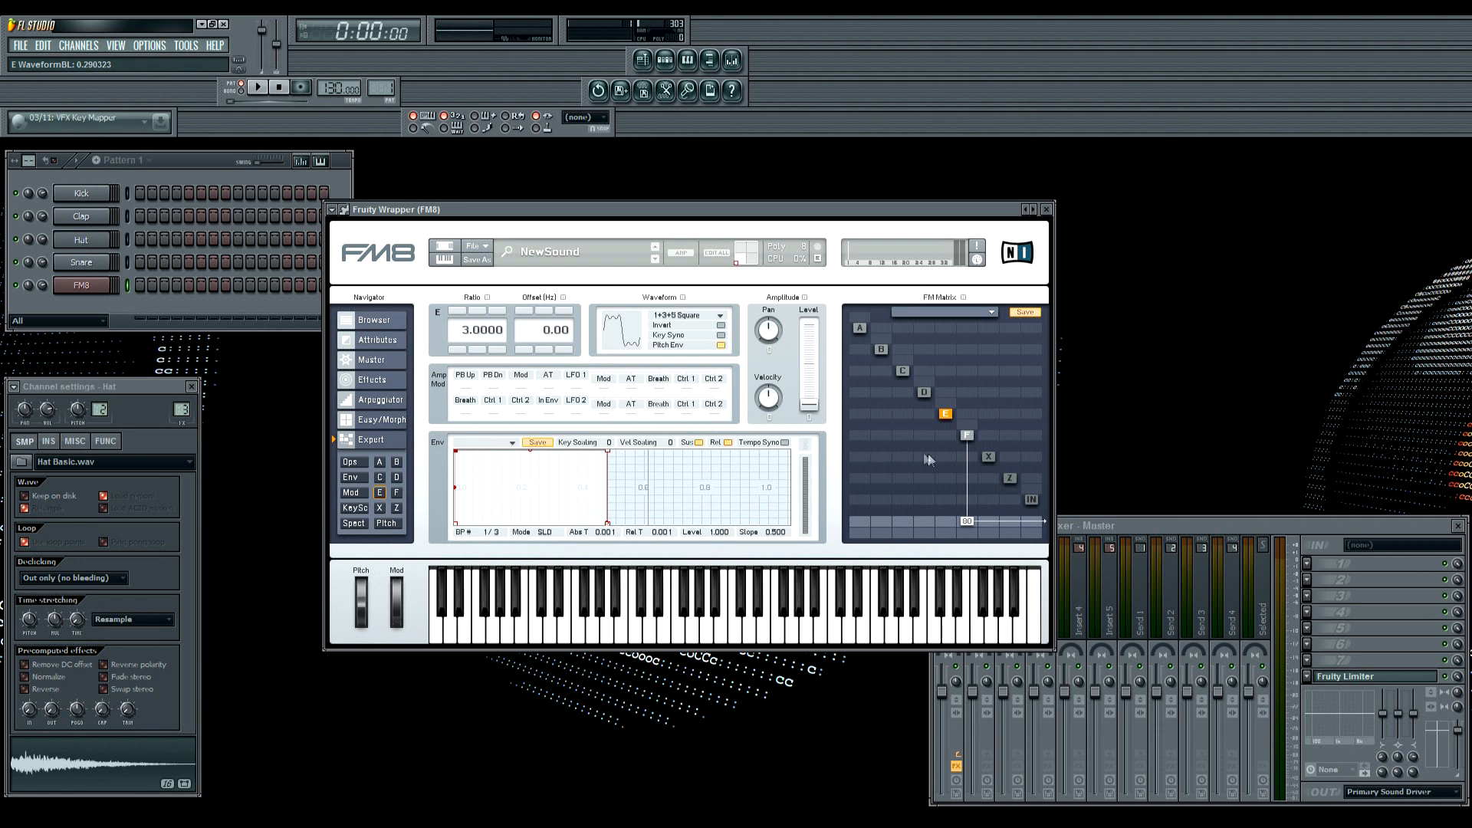
# Set operator F's waveform to Sawtooth
pyautogui.click(967, 436)
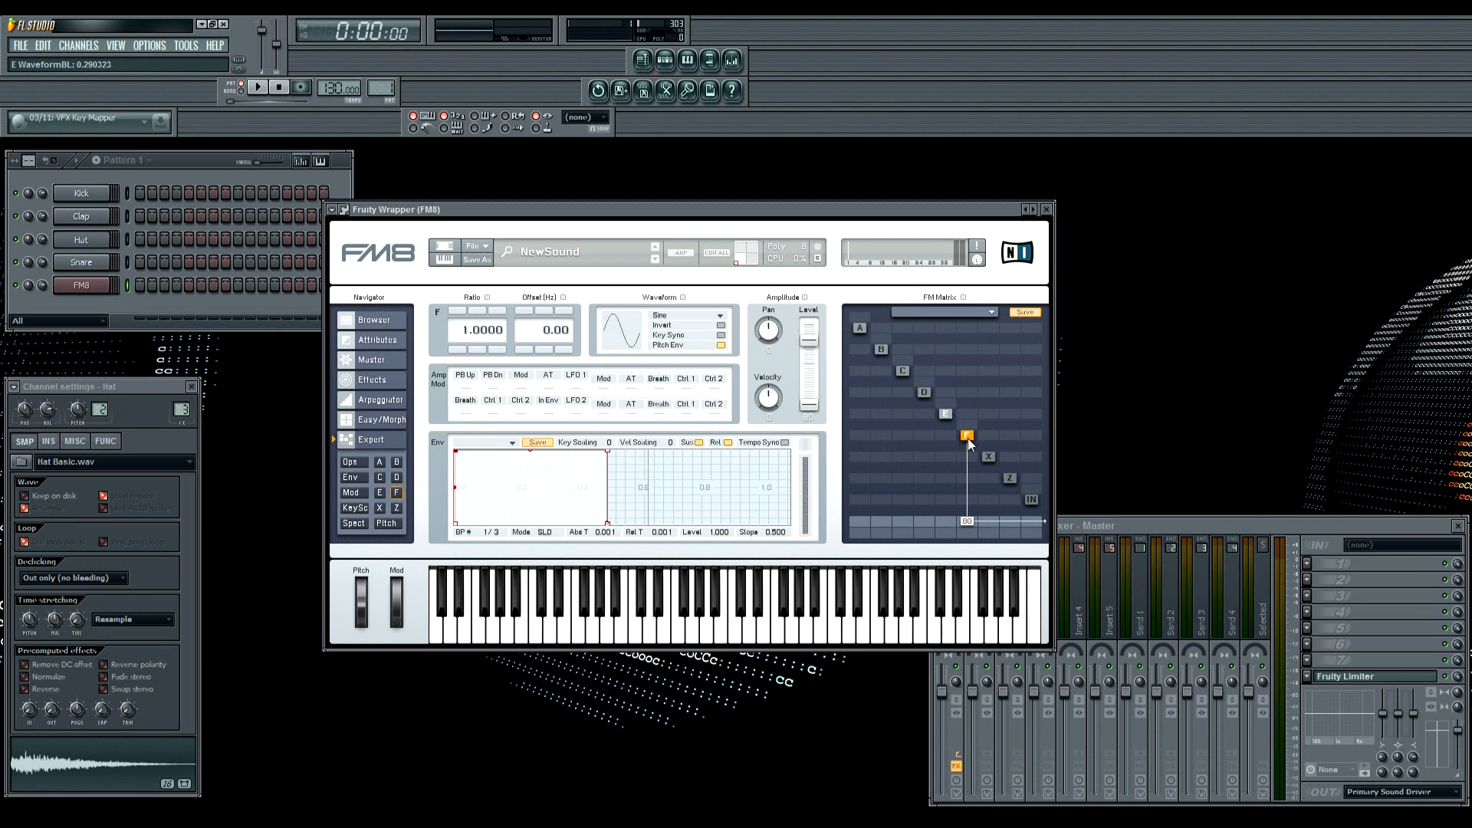
pyautogui.click(719, 317)
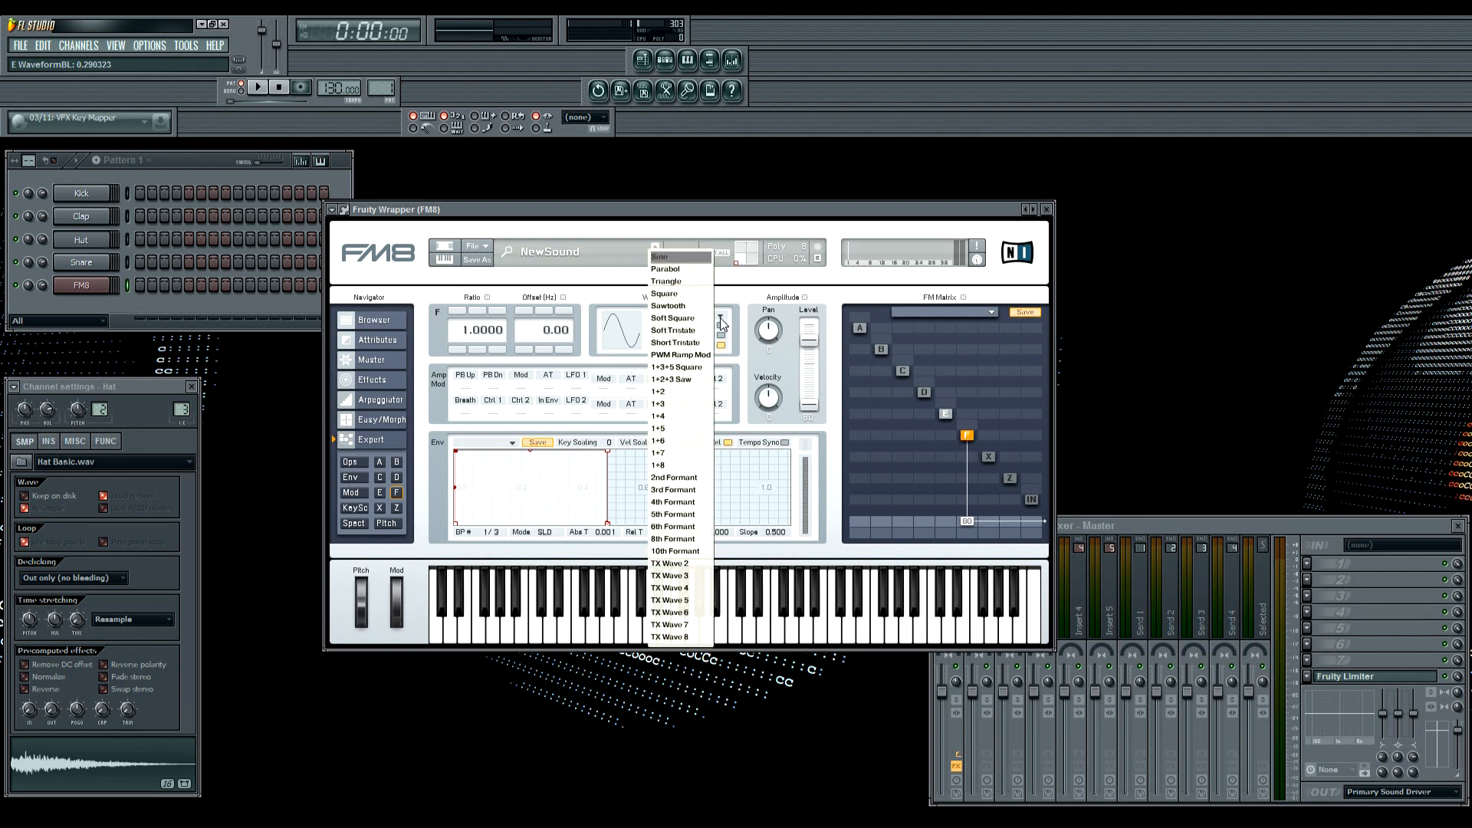
pyautogui.click(668, 305)
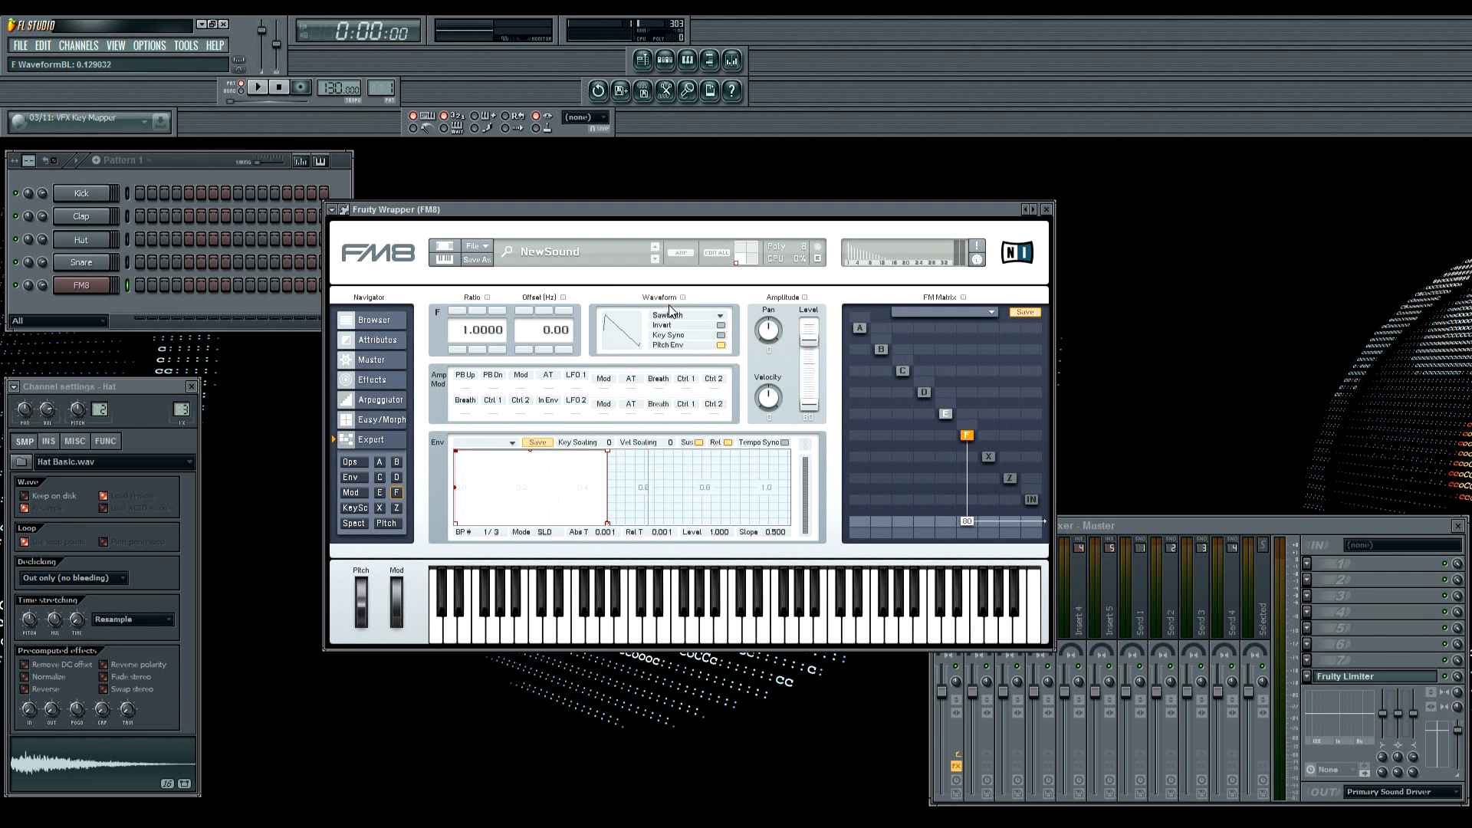
# In the FM matrix, send E and Z to the output at 100, remove F's output send, and route F into Z at 100
pyautogui.moveTo(944, 521); pyautogui.dragTo(939, 354)
pyautogui.doubleClick(967, 521)
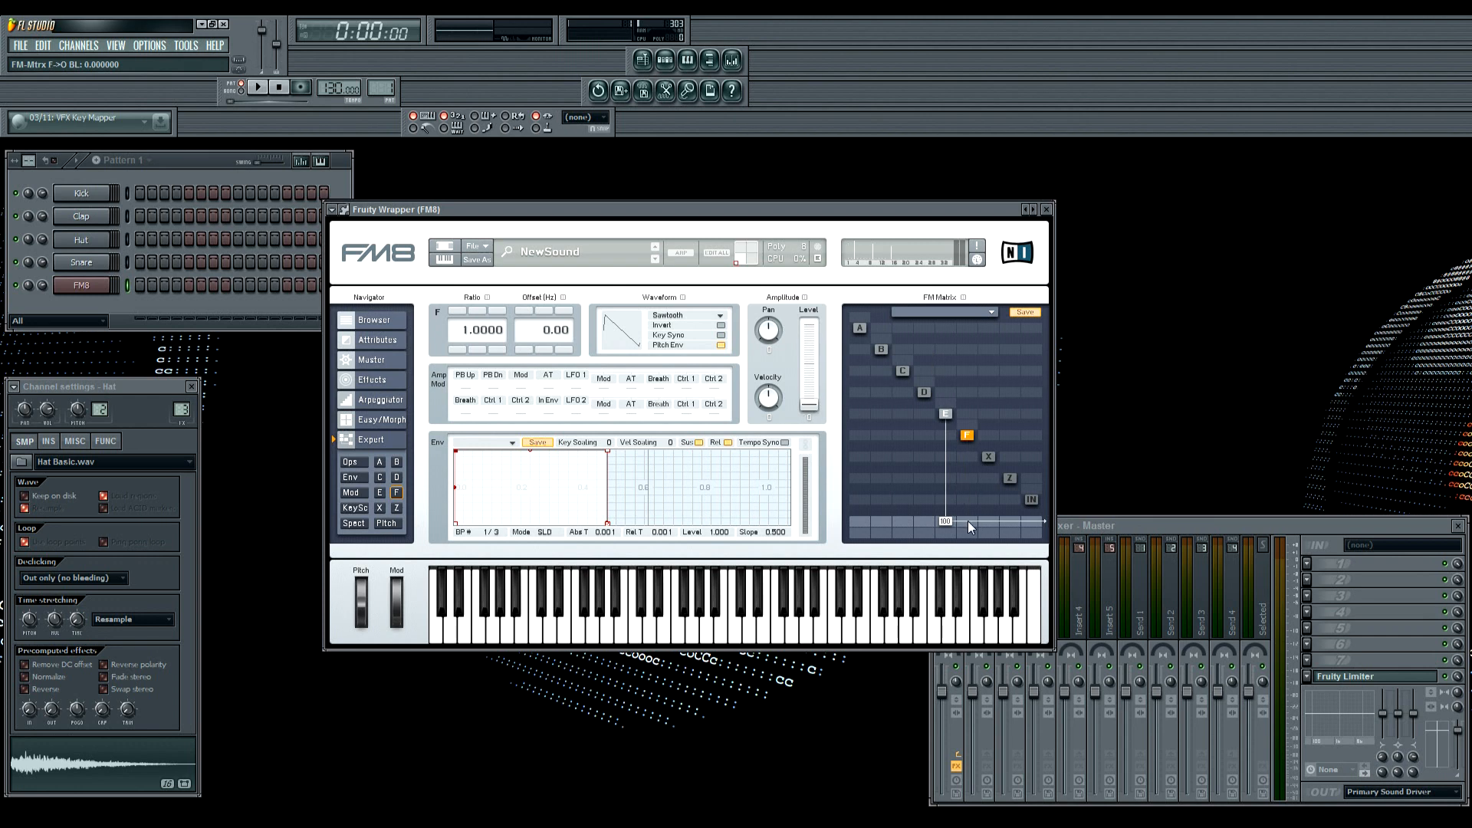
pyautogui.doubleClick(1009, 521)
pyautogui.doubleClick(967, 478)
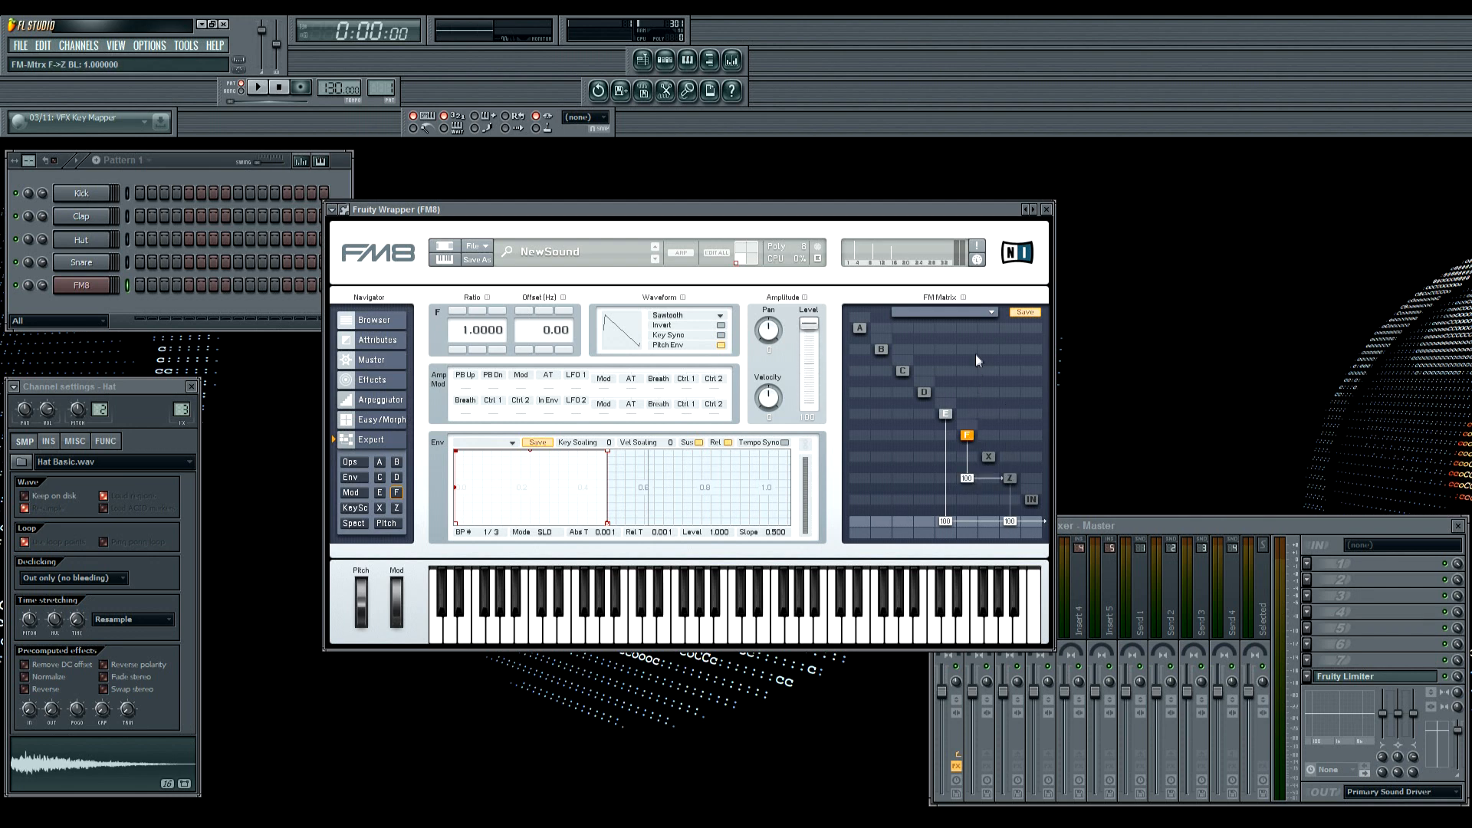
# Show operator Z's filter settings and raise the filter cutoff
pyautogui.click(1010, 480)
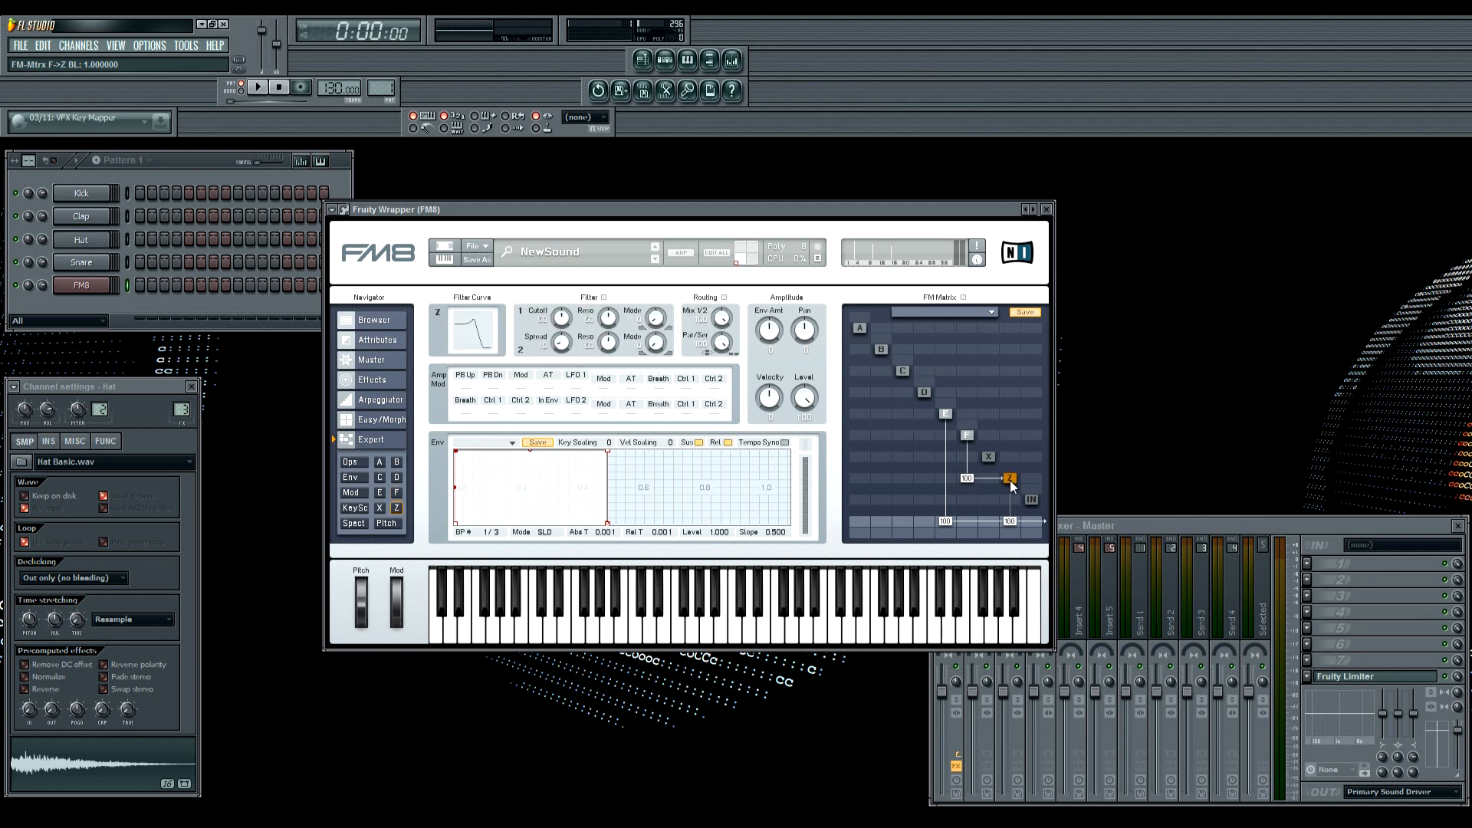
pyautogui.doubleClick(591, 322)
pyautogui.write('45')
pyautogui.press('Return')
pyautogui.moveTo(562, 319); pyautogui.dragTo(567, 268)
# Route E into Z at 100, add self-feedback of about 23 to E and 20 to F, and switch on operator Z
pyautogui.moveTo(1013, 420); pyautogui.dragTo(1008, 323)
pyautogui.moveTo(946, 409); pyautogui.dragTo(947, 404)
pyautogui.click(1011, 478)
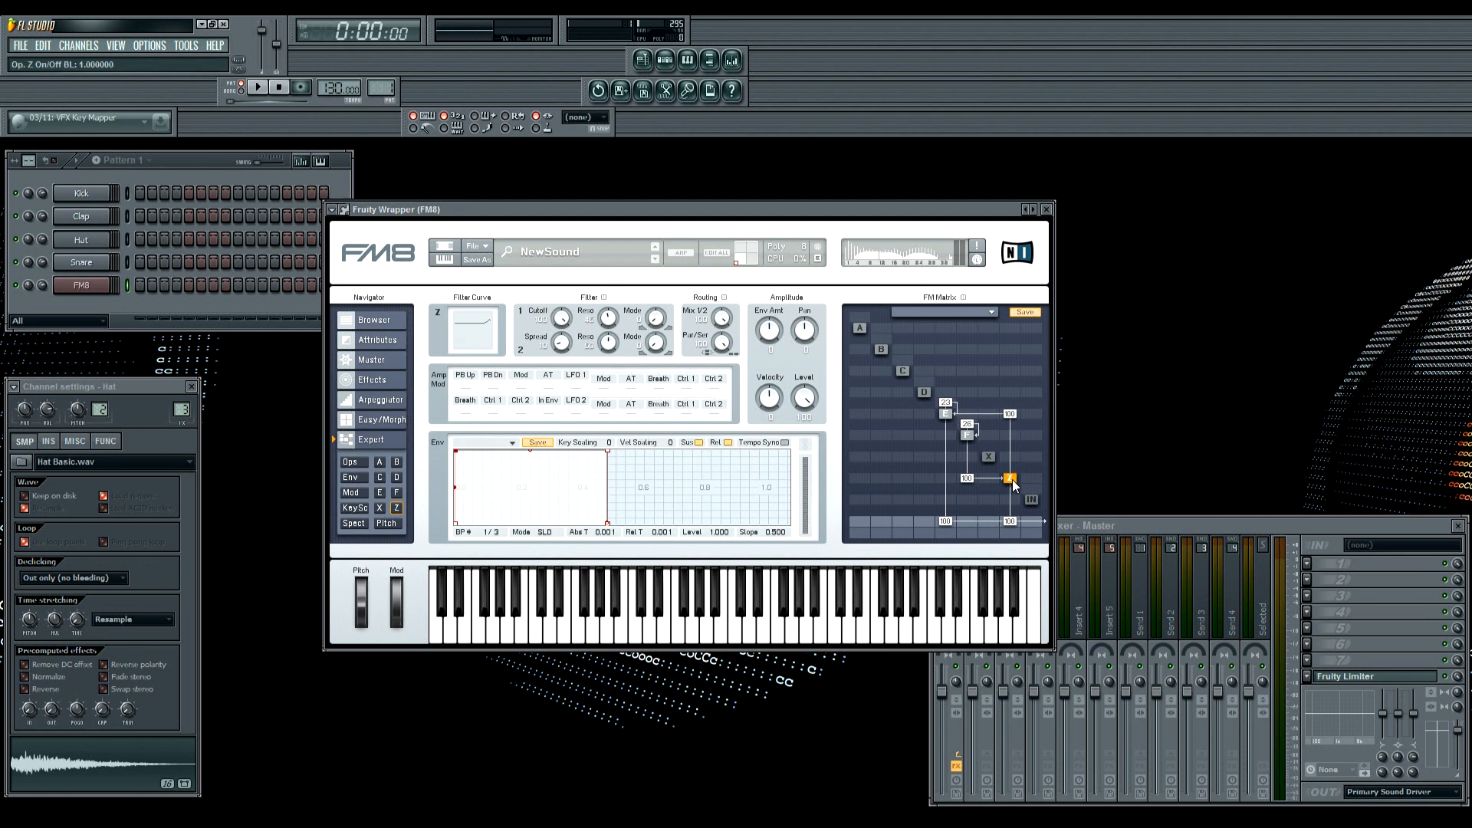
# Open the FM8 channel's piano roll and draw a one-bar C2 note in the first bar
pyautogui.moveTo(809, 211); pyautogui.dragTo(920, 208)
pyautogui.rightClick(91, 288)
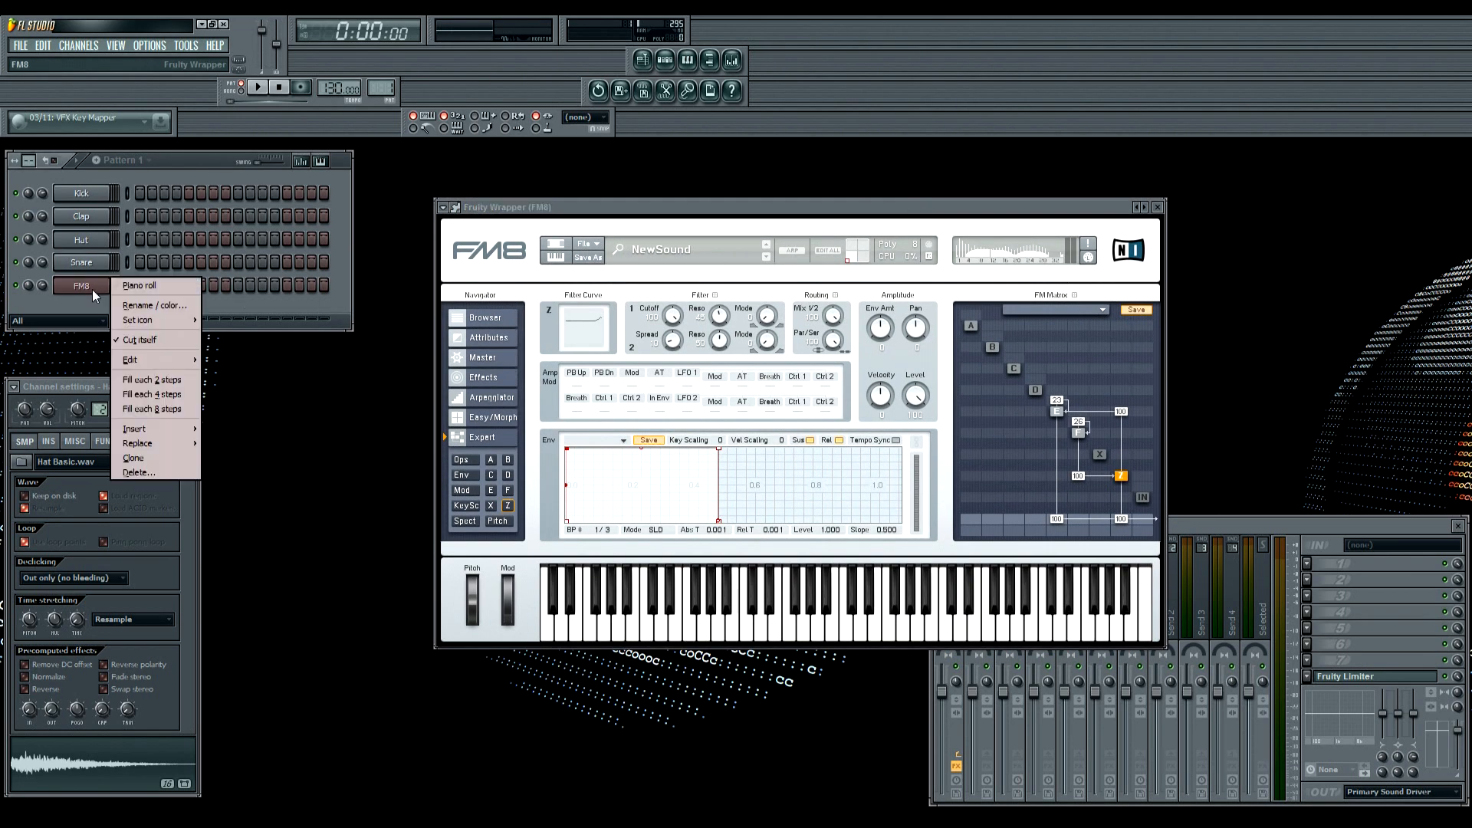
pyautogui.click(140, 287)
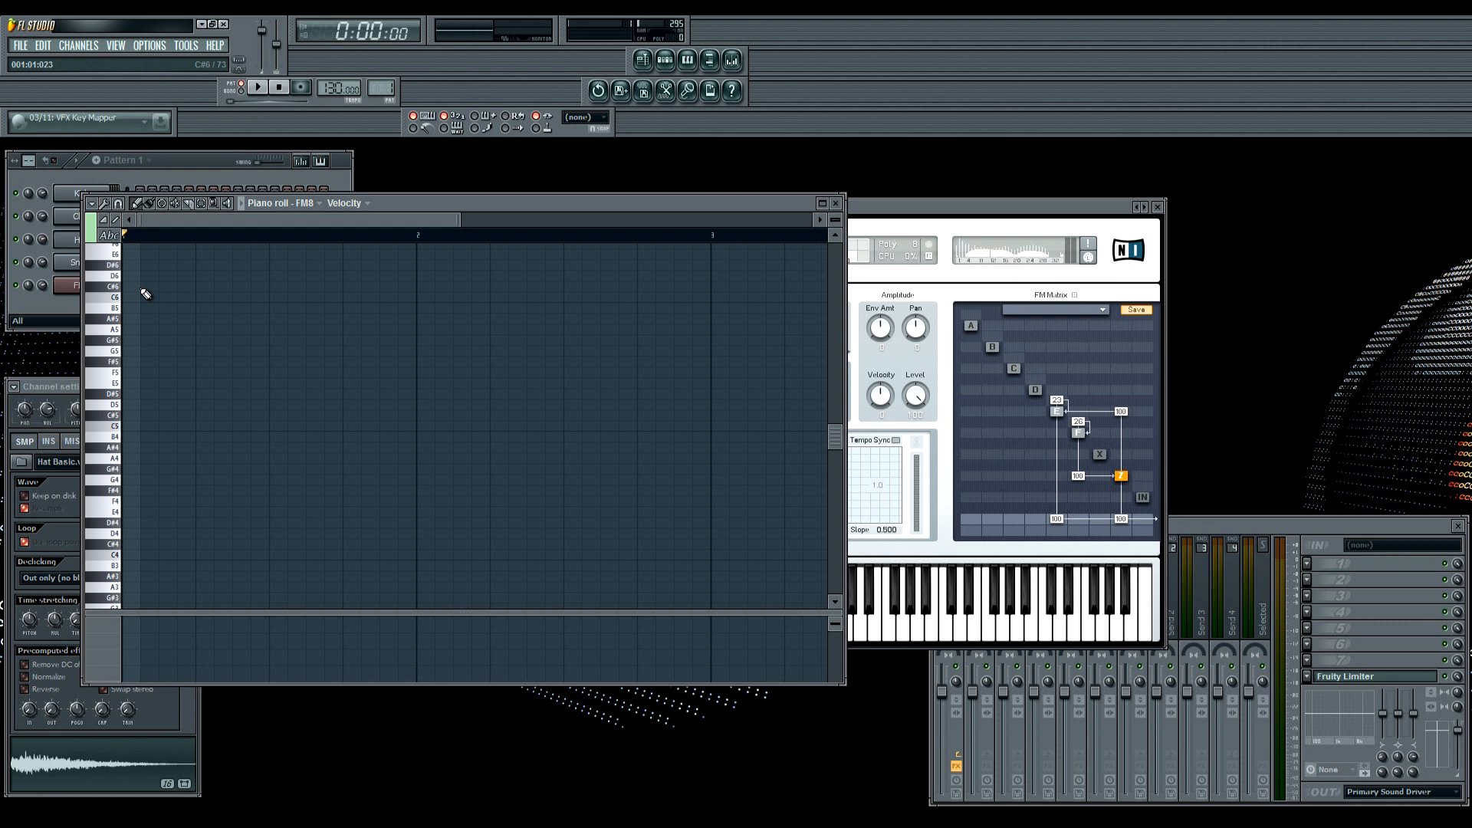
pyautogui.scroll(-5, 230, 395)
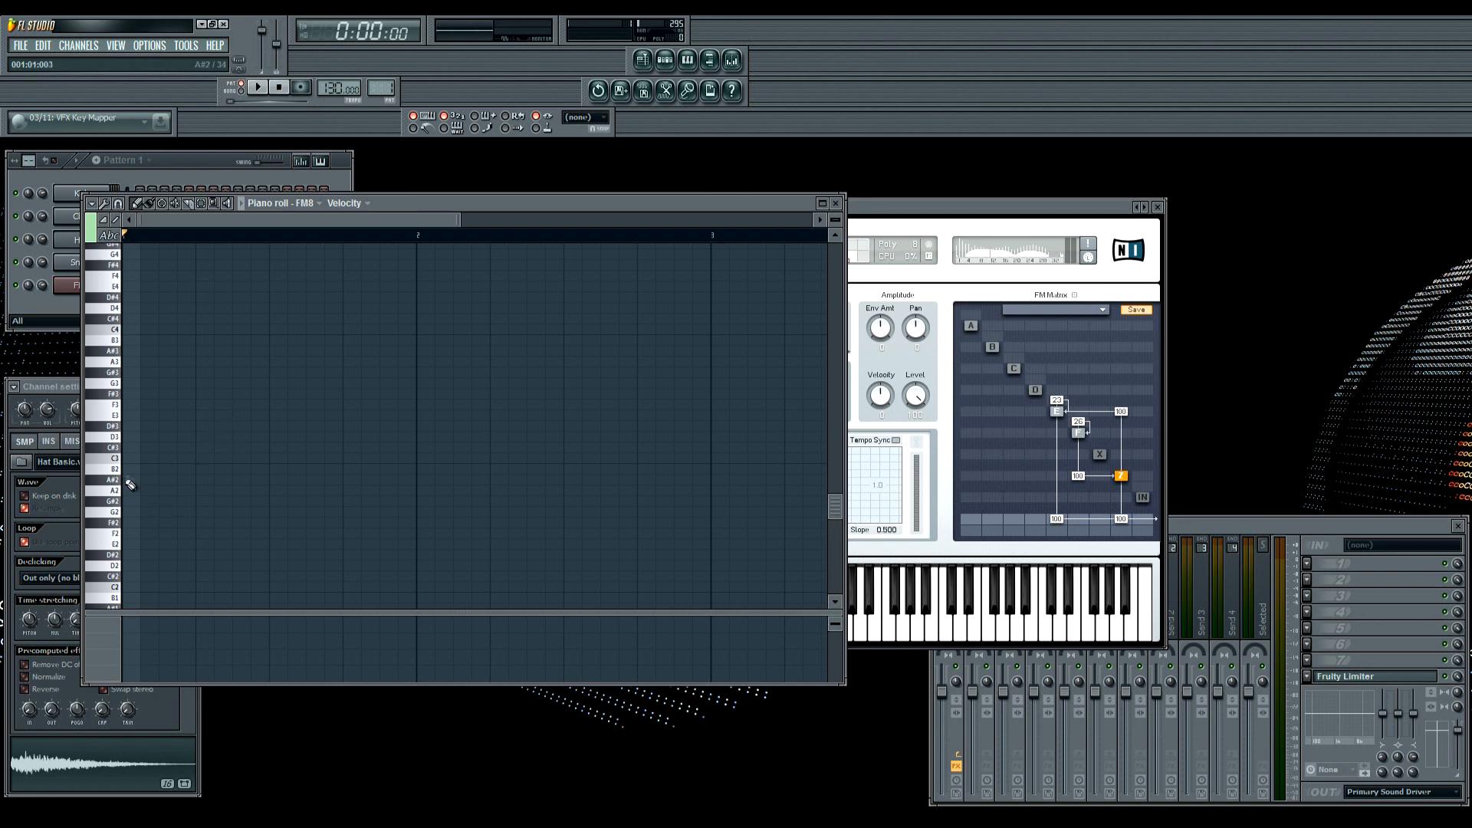
pyautogui.scroll(-2, 142, 521)
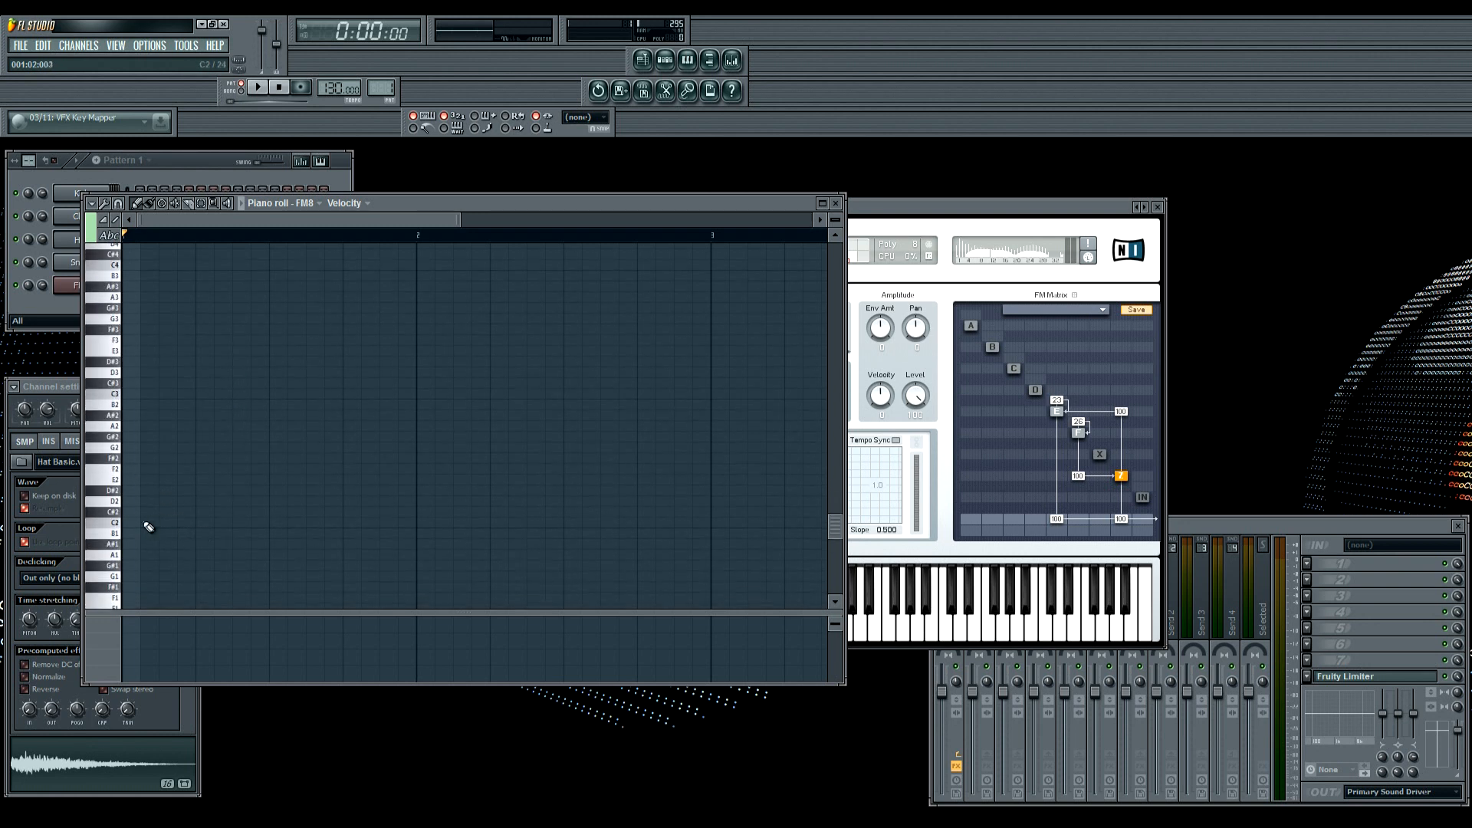
pyautogui.click(128, 525)
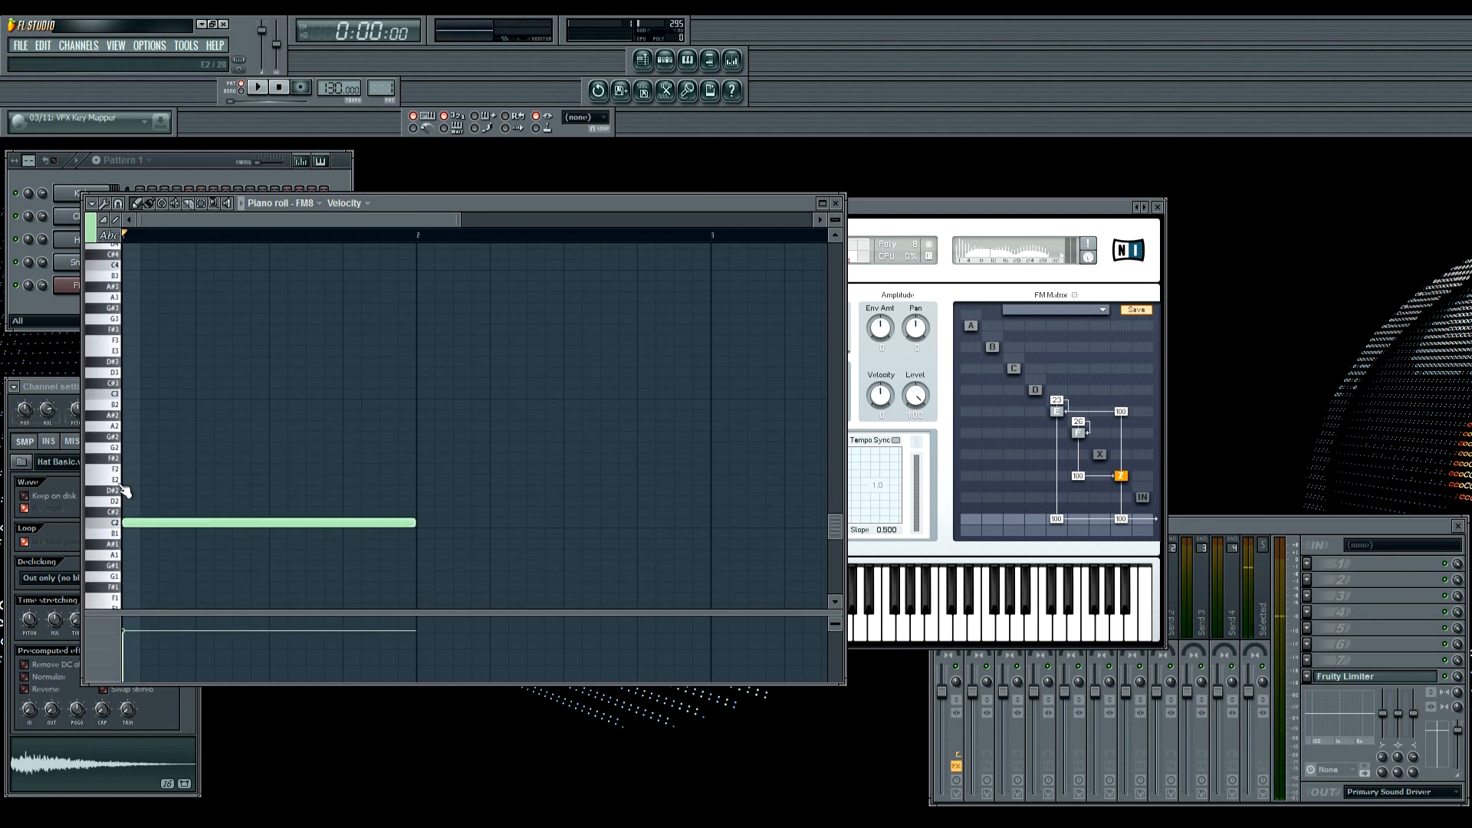
# Draw one-bar notes C3, G#2 and E2 in bars 2 to 4, close the piano roll and play back the pattern
pyautogui.click(420, 394)
pyautogui.moveTo(369, 223); pyautogui.dragTo(458, 221)
pyautogui.click(464, 436)
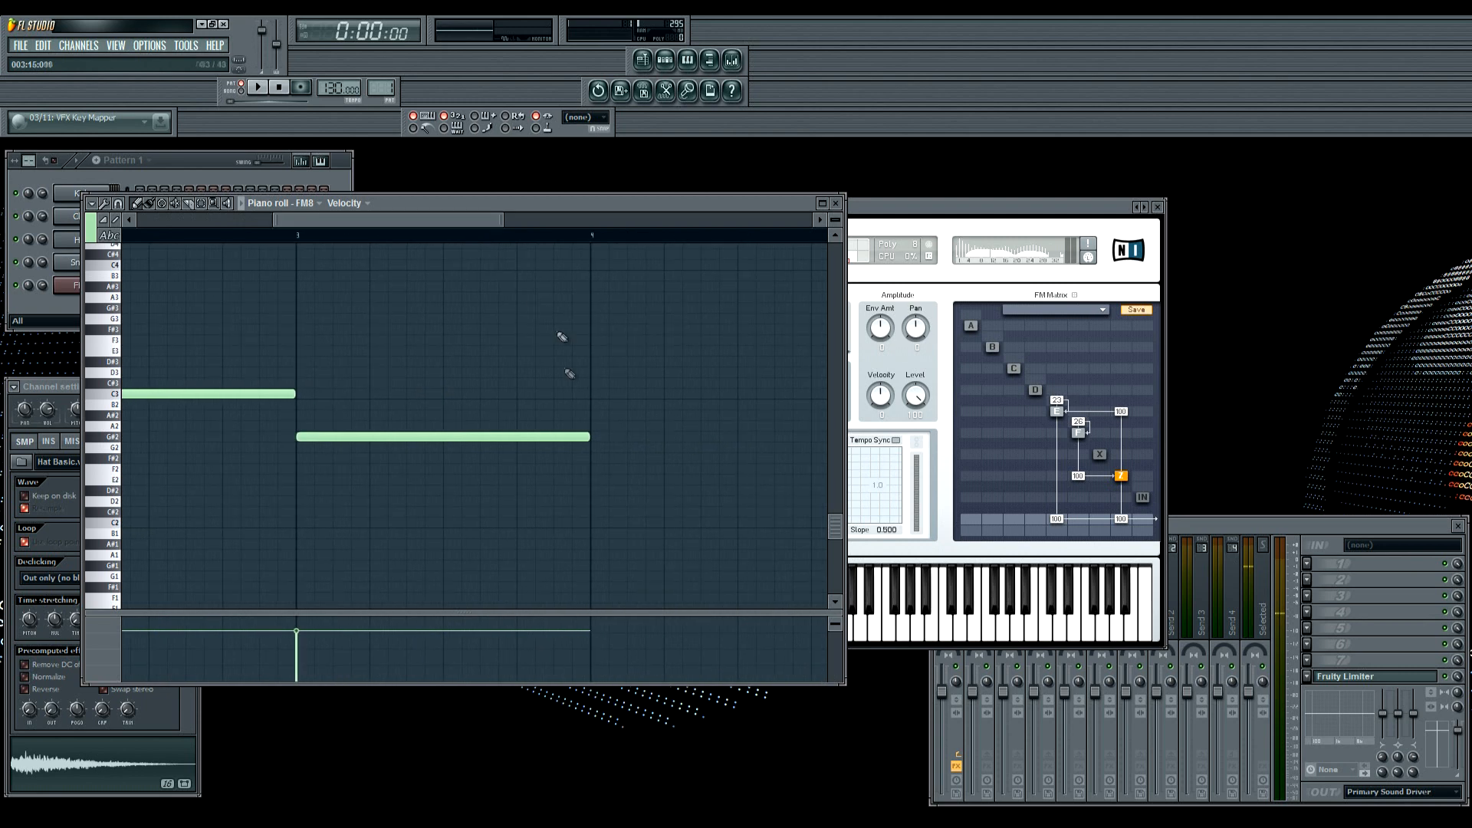
pyautogui.click(595, 480)
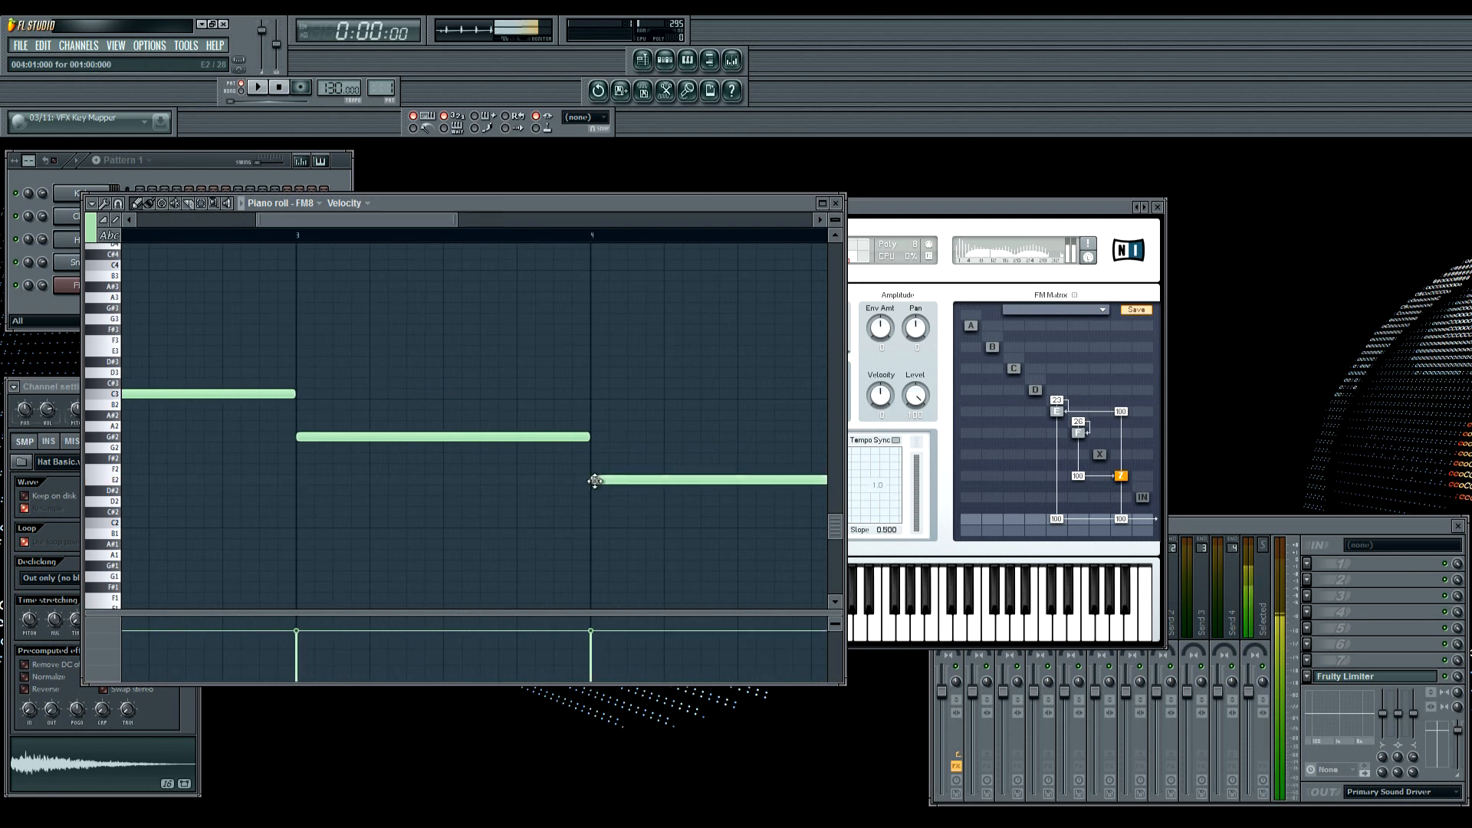
pyautogui.click(835, 204)
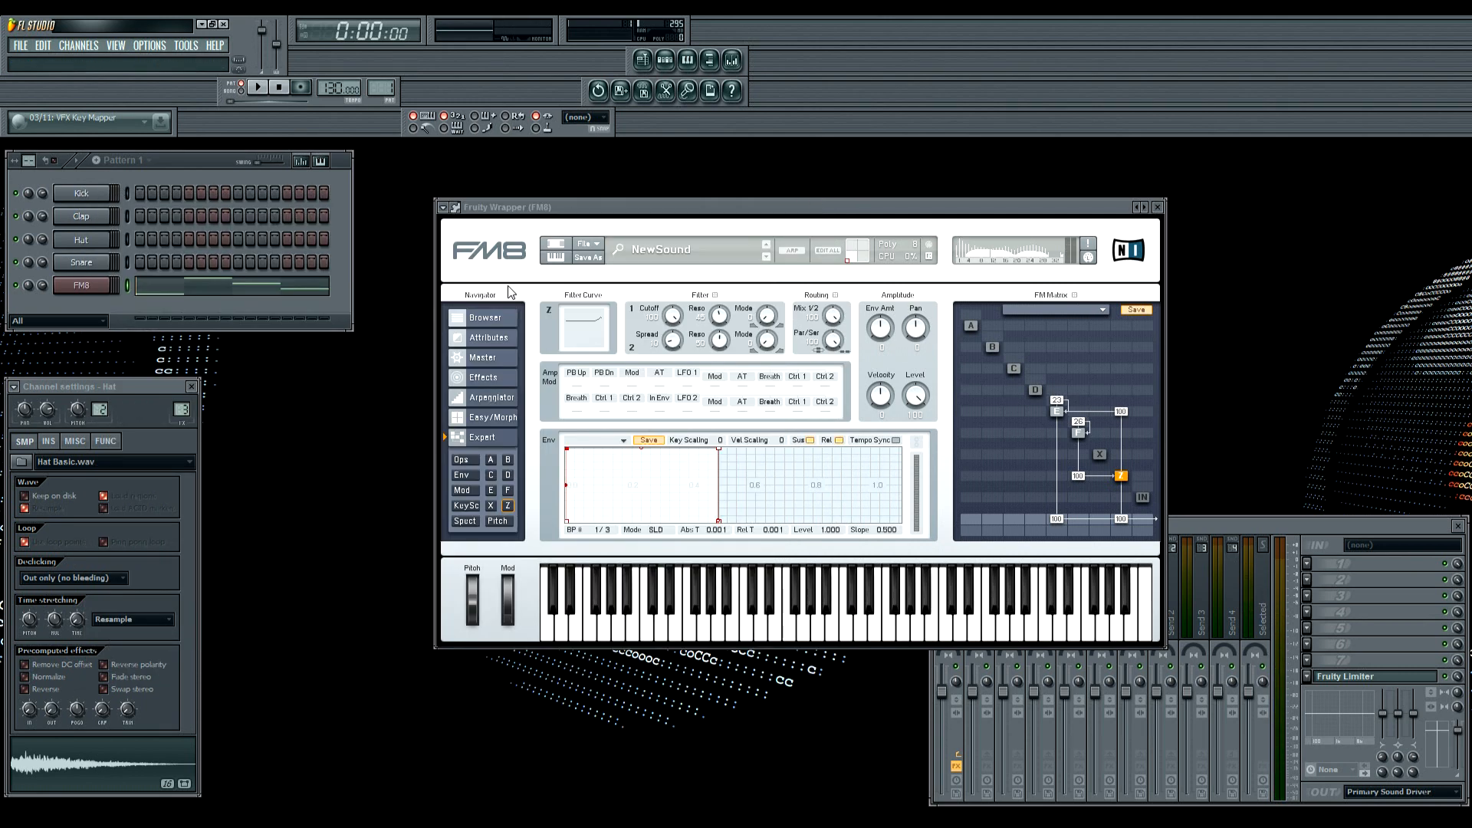
pyautogui.press('space')
pyautogui.press('space')
# Add a Dashboard channel and place a Gray dull (30x30) wheel control on its panel
pyautogui.click(84, 46)
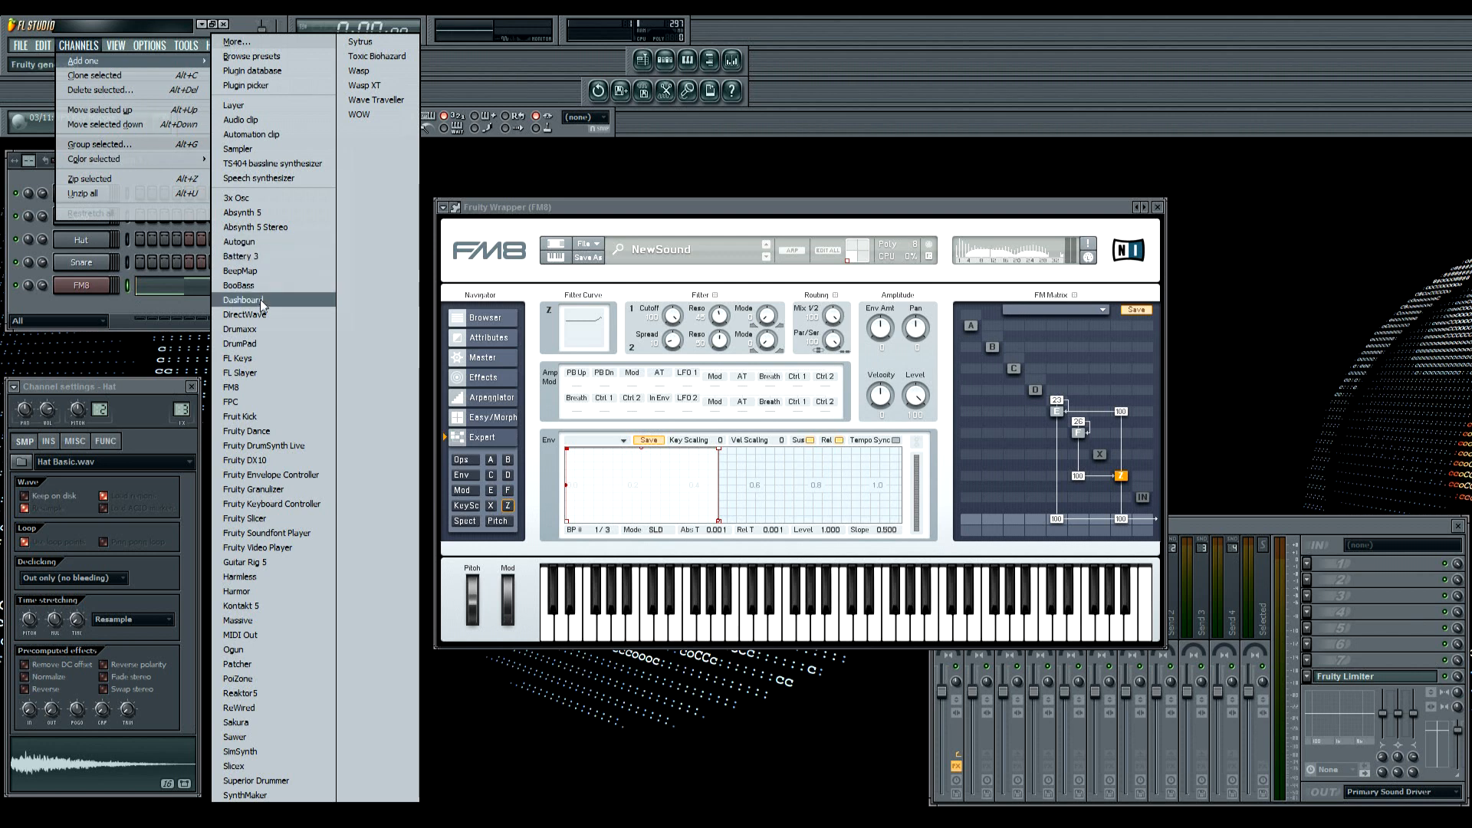
pyautogui.click(259, 303)
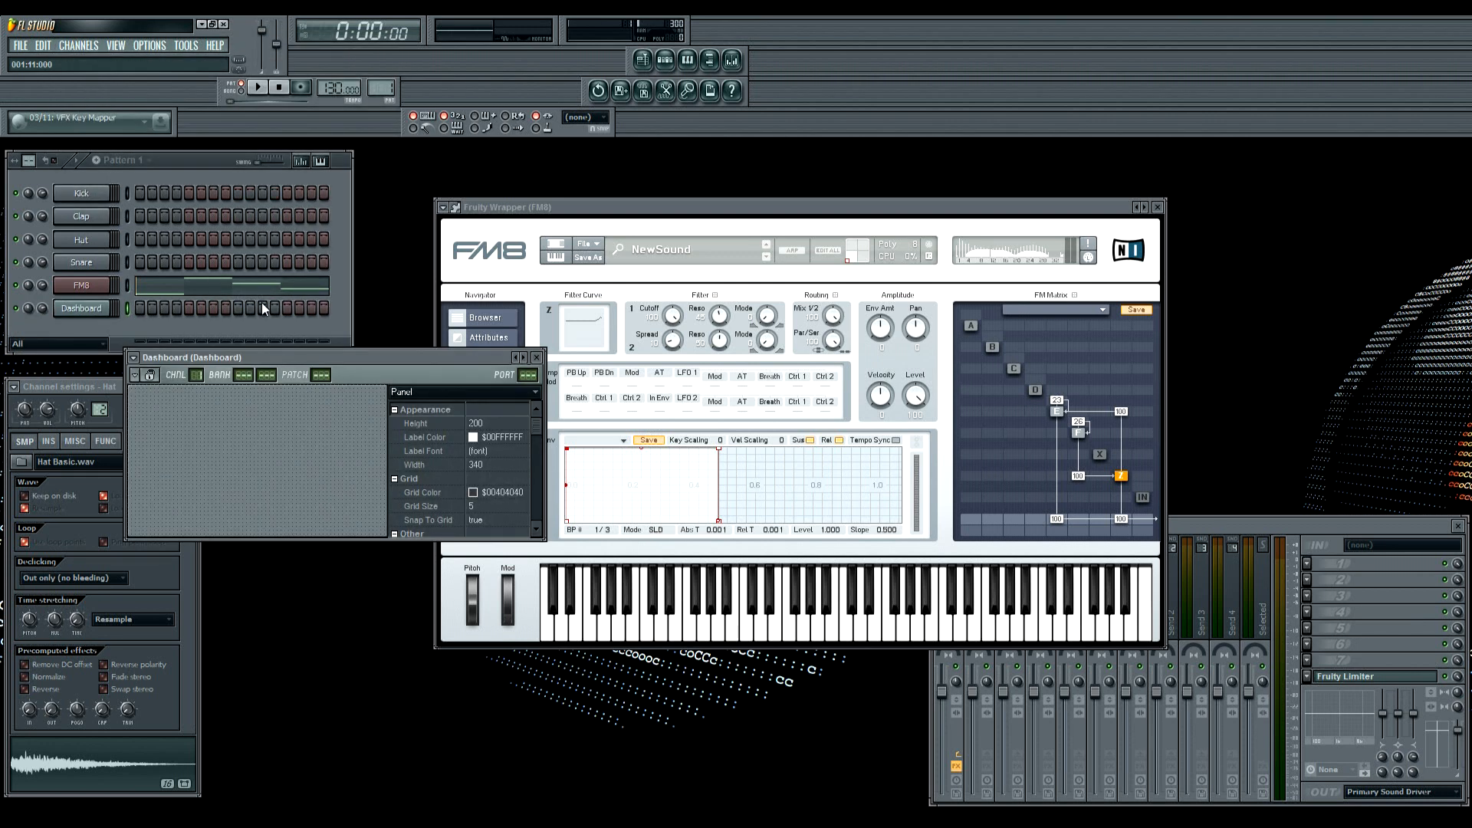
pyautogui.click(135, 376)
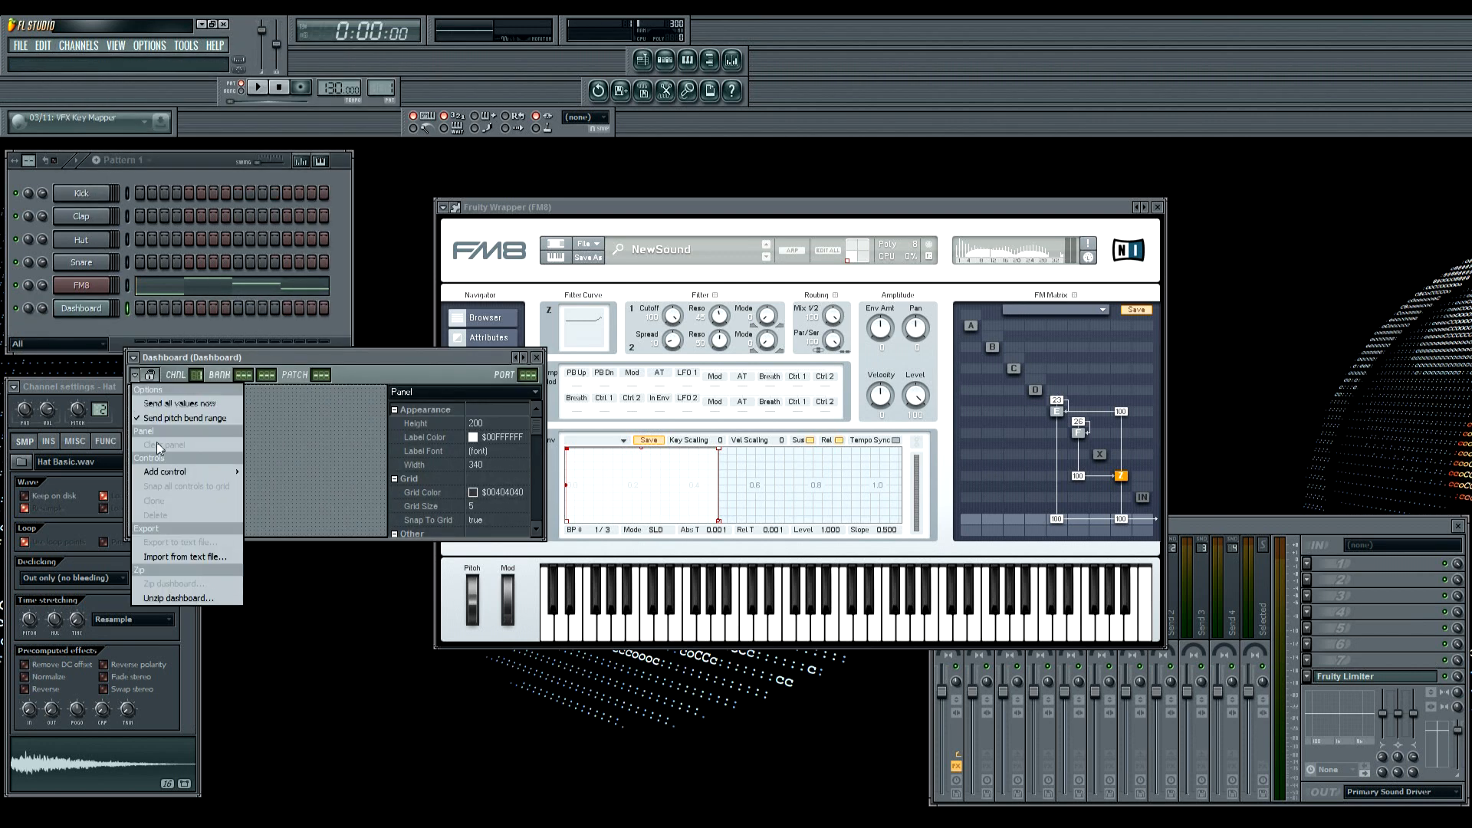
pyautogui.moveTo(184, 472)
pyautogui.moveTo(288, 562)
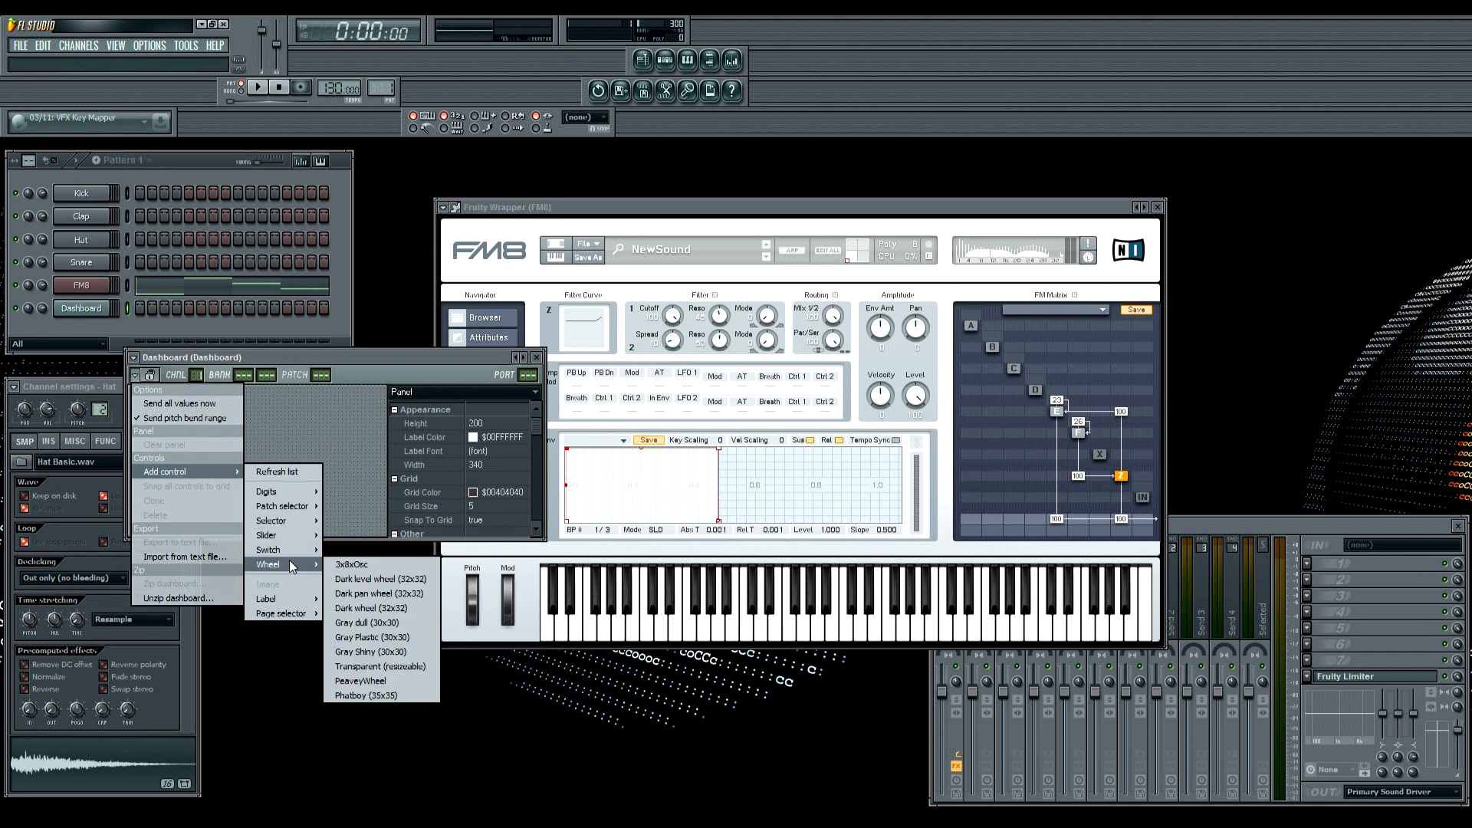
pyautogui.click(375, 624)
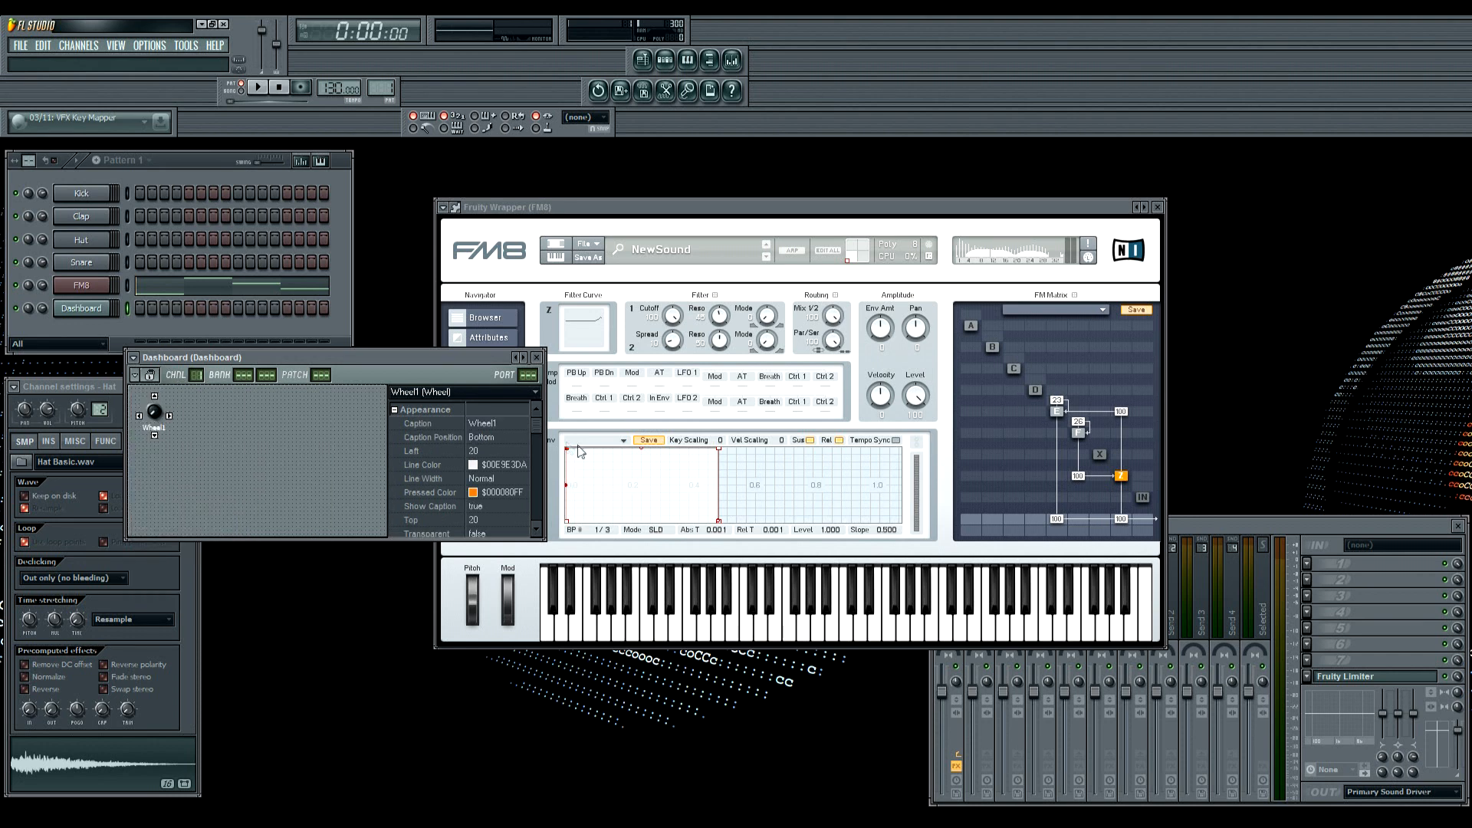
# Set the new wheel control's Name property to Modulation
pyautogui.scroll(-3, 535, 429)
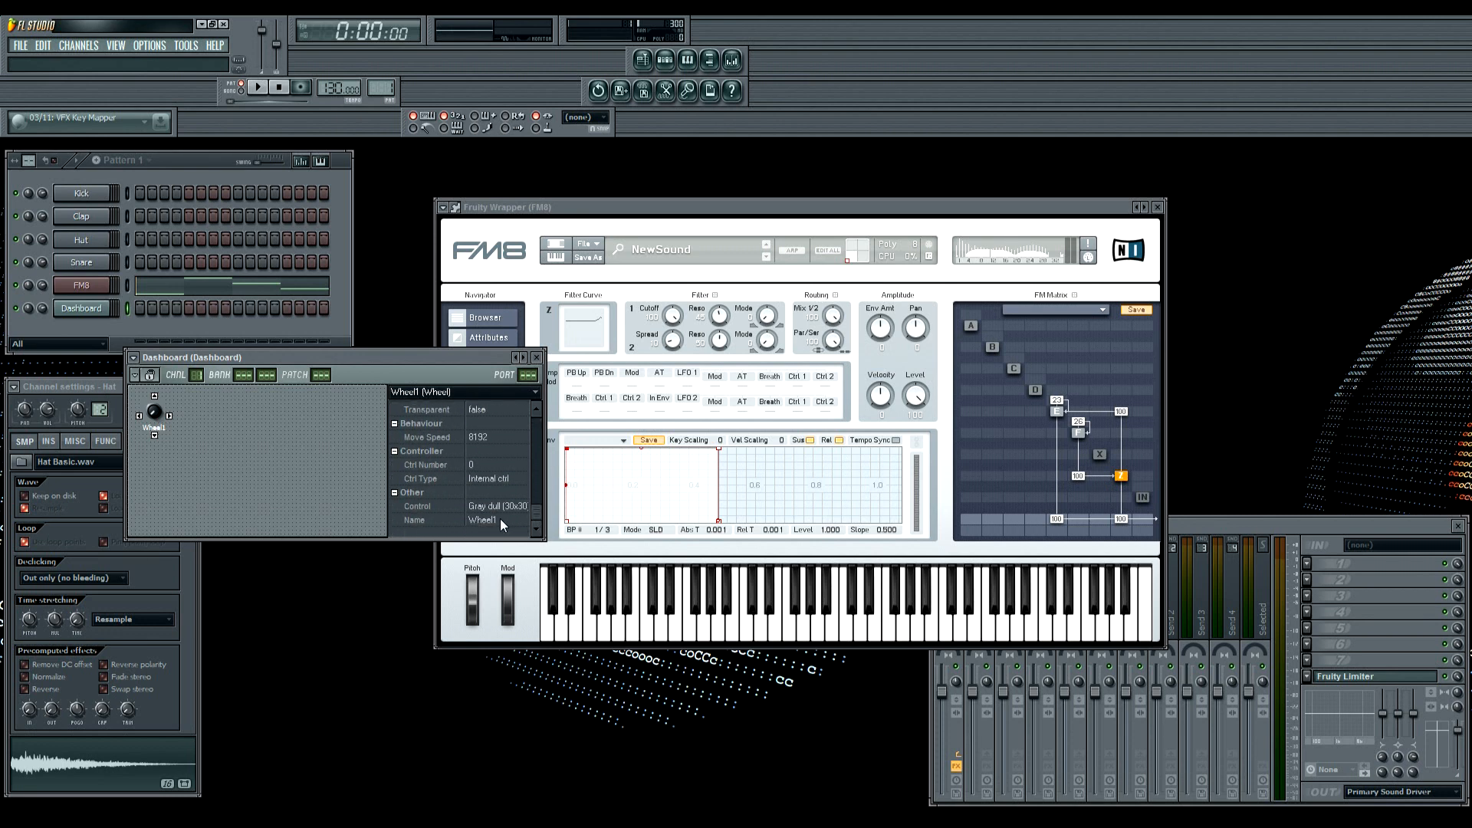
pyautogui.click(500, 519)
pyautogui.write('Modulation')
pyautogui.press('Return')
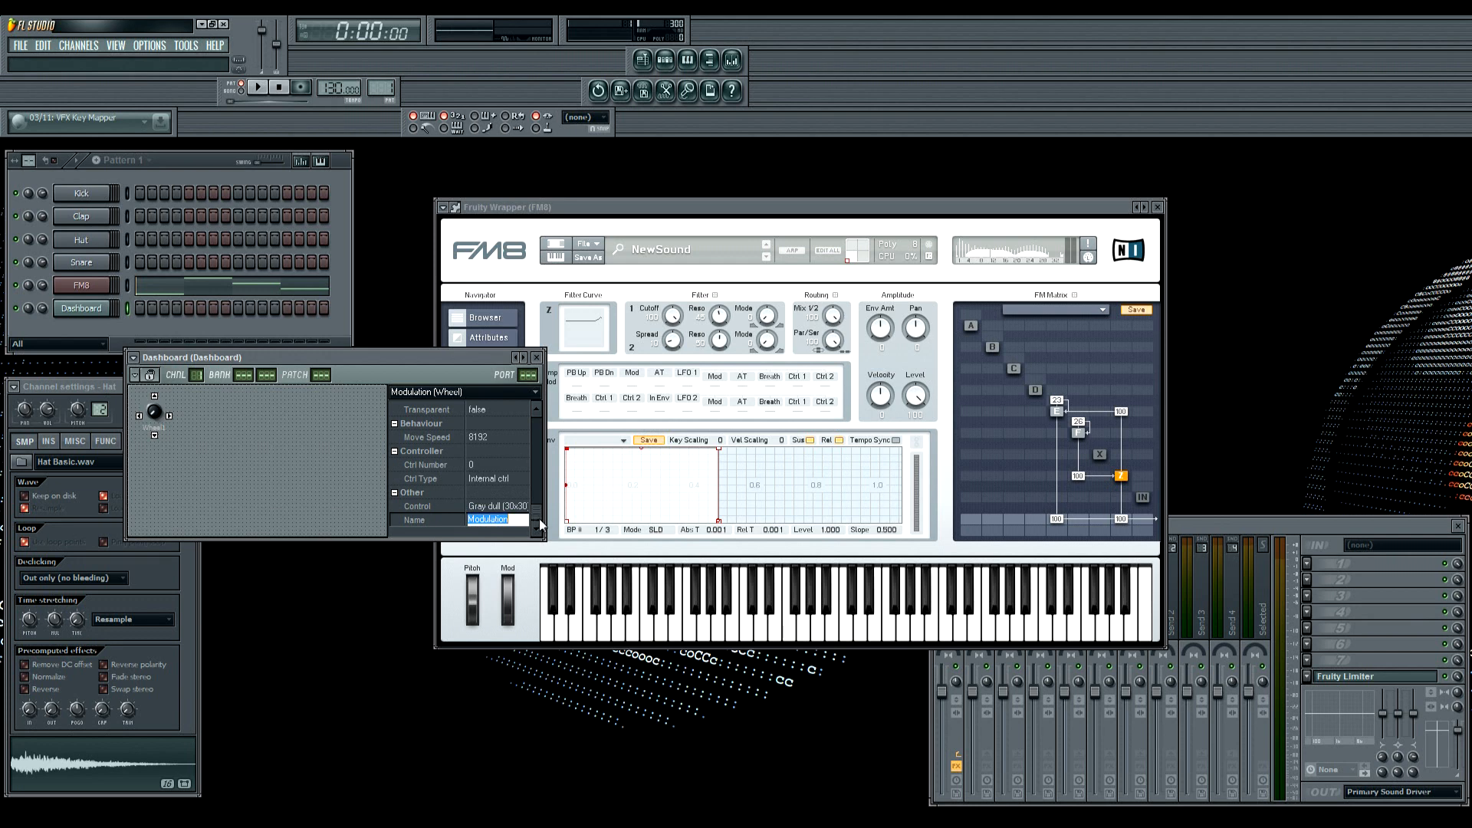
# Set the wheel's Caption to Modulation and leave the Dashboard's edit mode
pyautogui.scroll(3, 537, 460)
pyautogui.moveTo(540, 452); pyautogui.dragTo(539, 431)
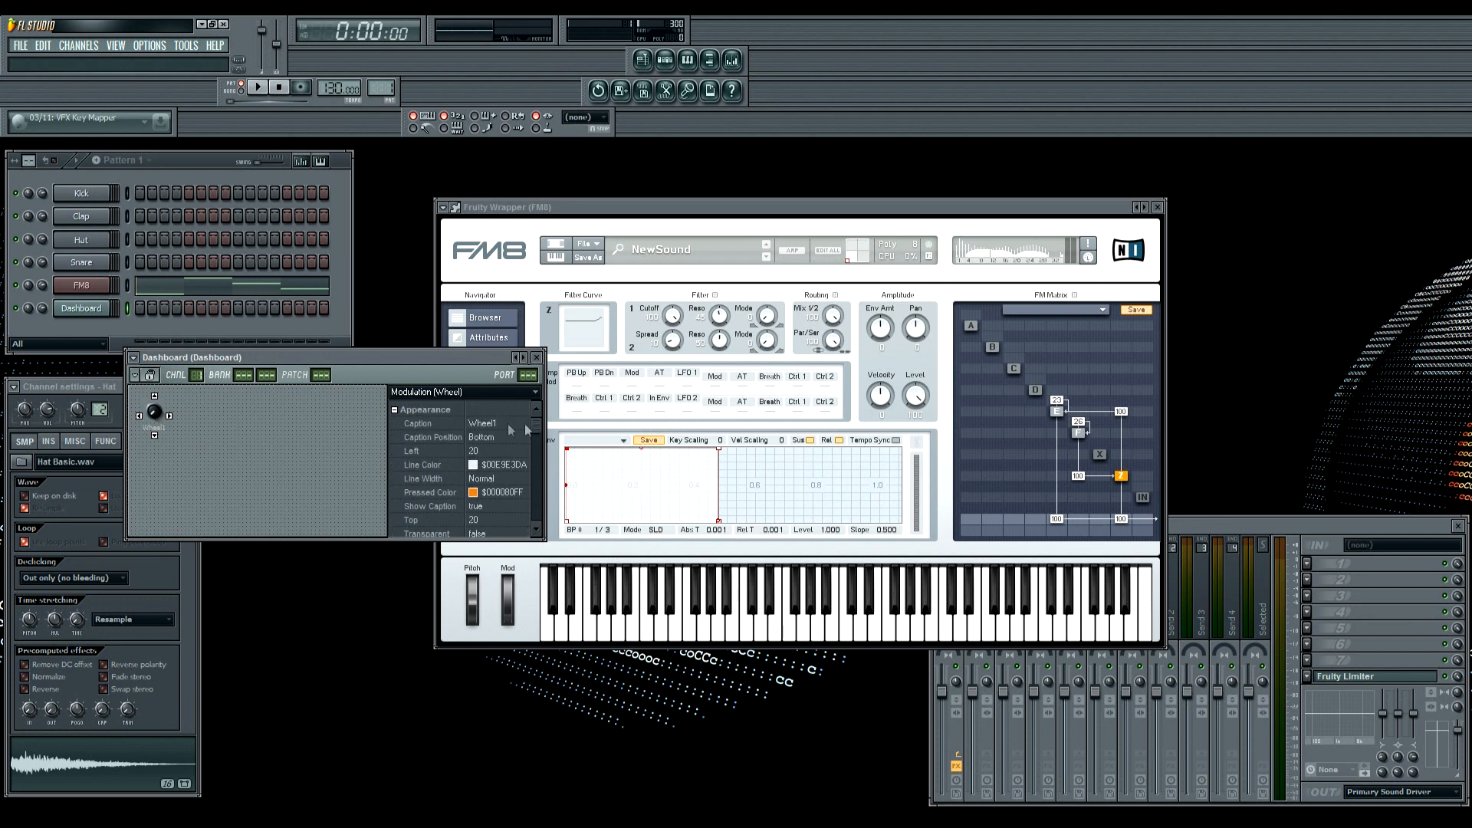
pyautogui.click(524, 423)
pyautogui.write('Modulation')
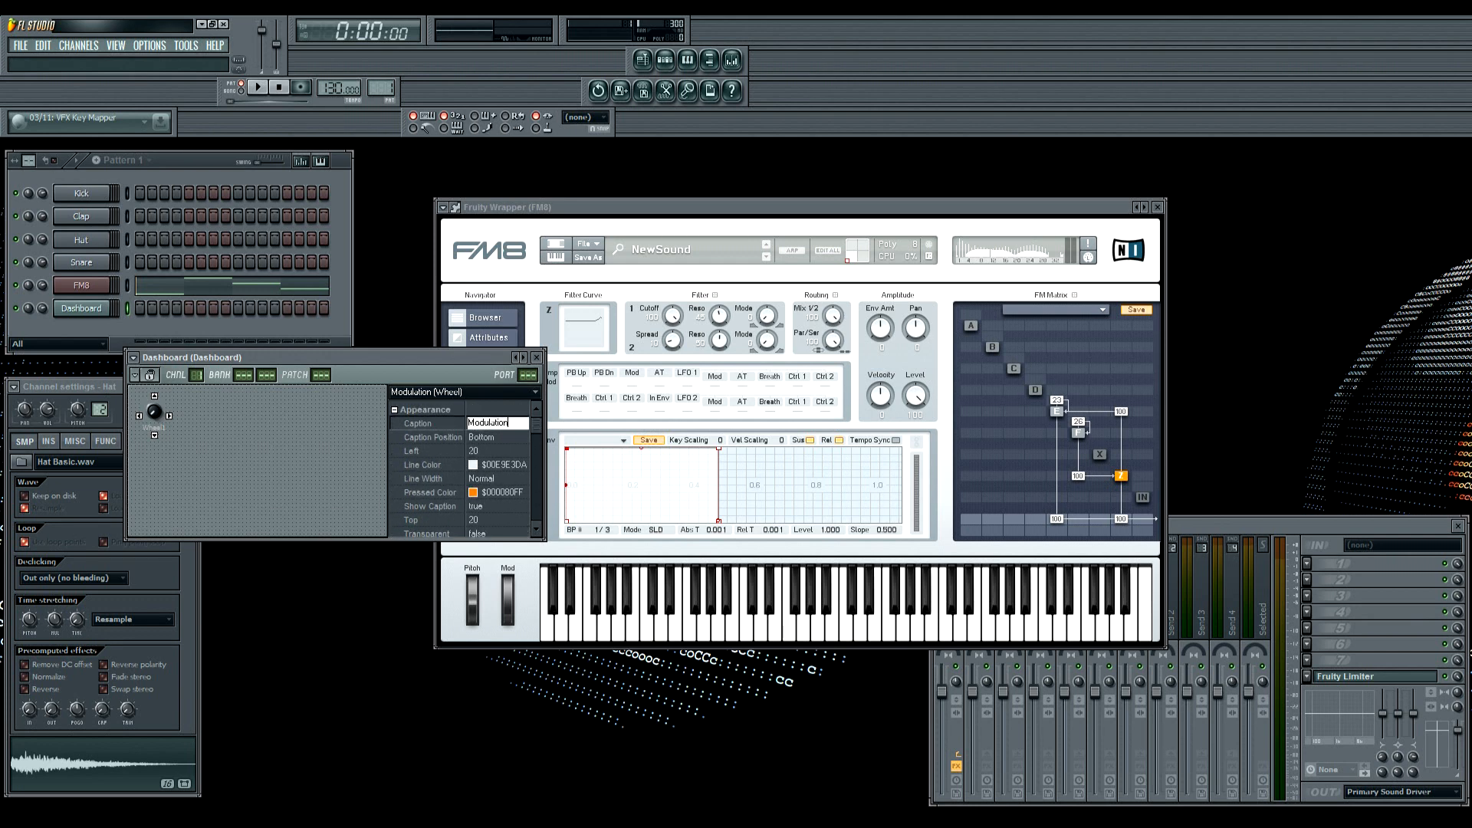
pyautogui.press('Return')
pyautogui.click(151, 376)
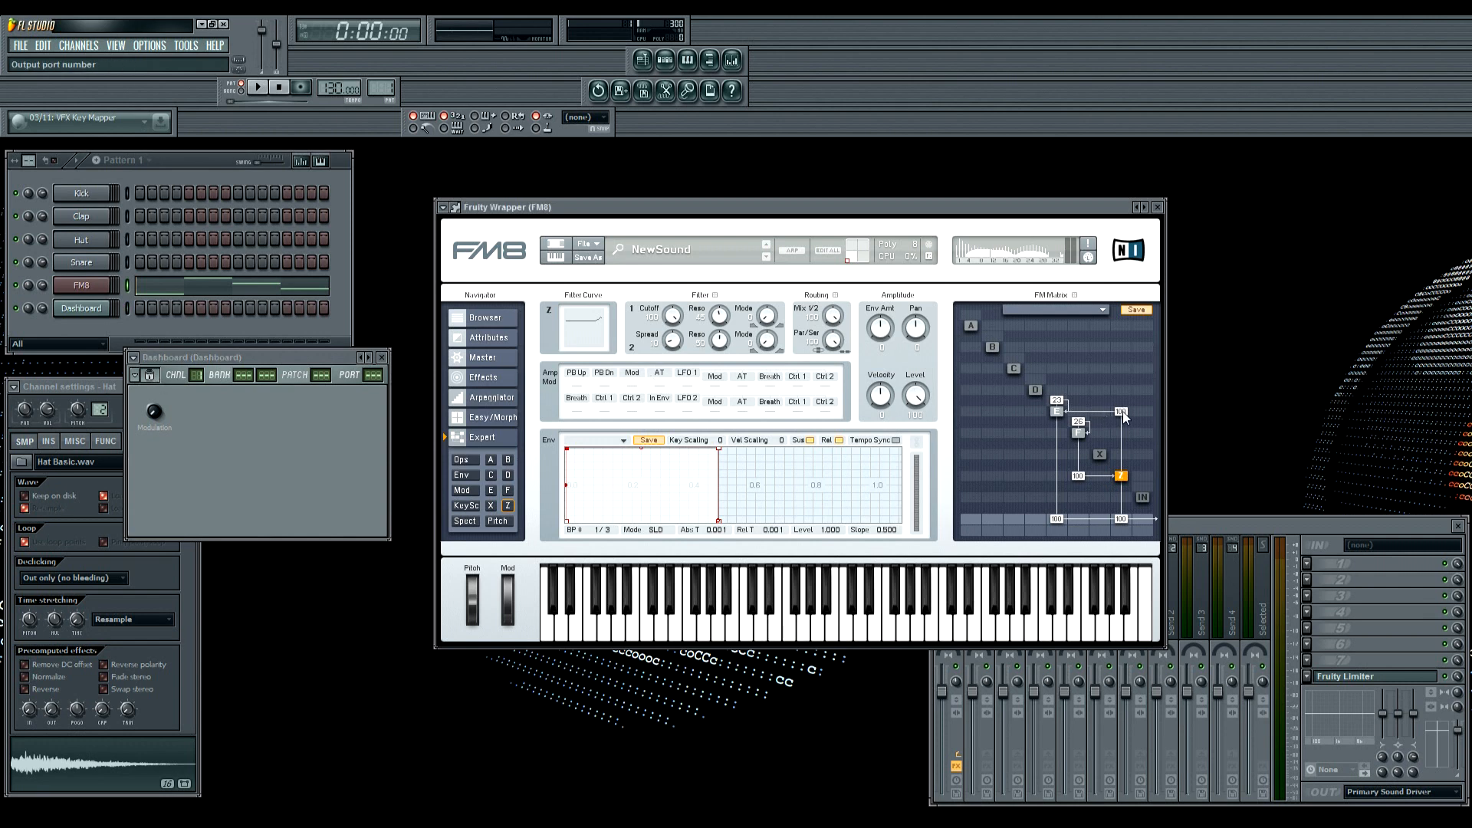
# Tweak the E-to-Z amount in the FM matrix and link that last tweaked parameter to the Dashboard Modulation controller
pyautogui.click(1122, 412)
pyautogui.moveTo(1125, 430); pyautogui.dragTo(1124, 381)
pyautogui.click(187, 46)
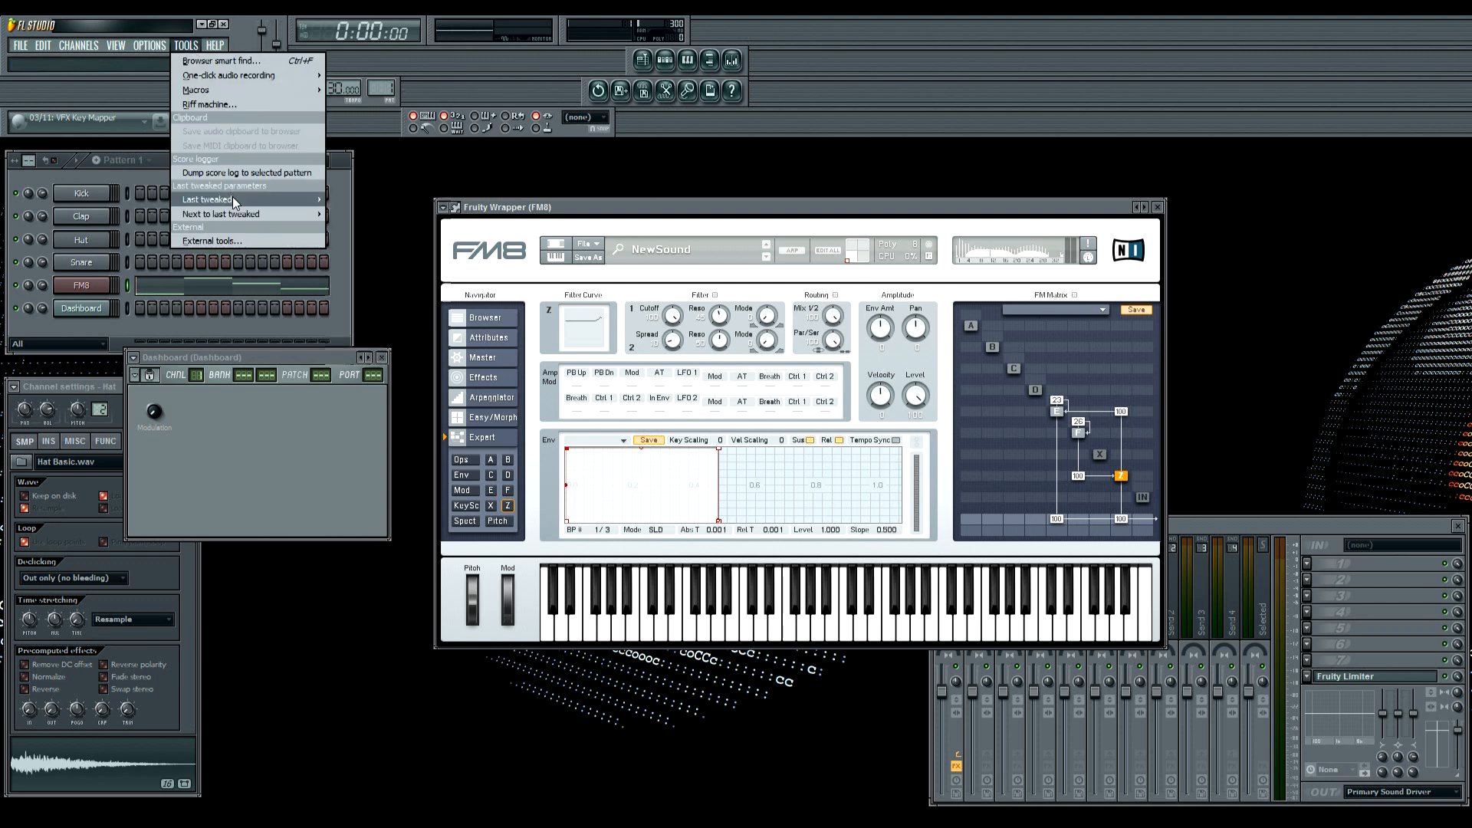
pyautogui.moveTo(232, 198)
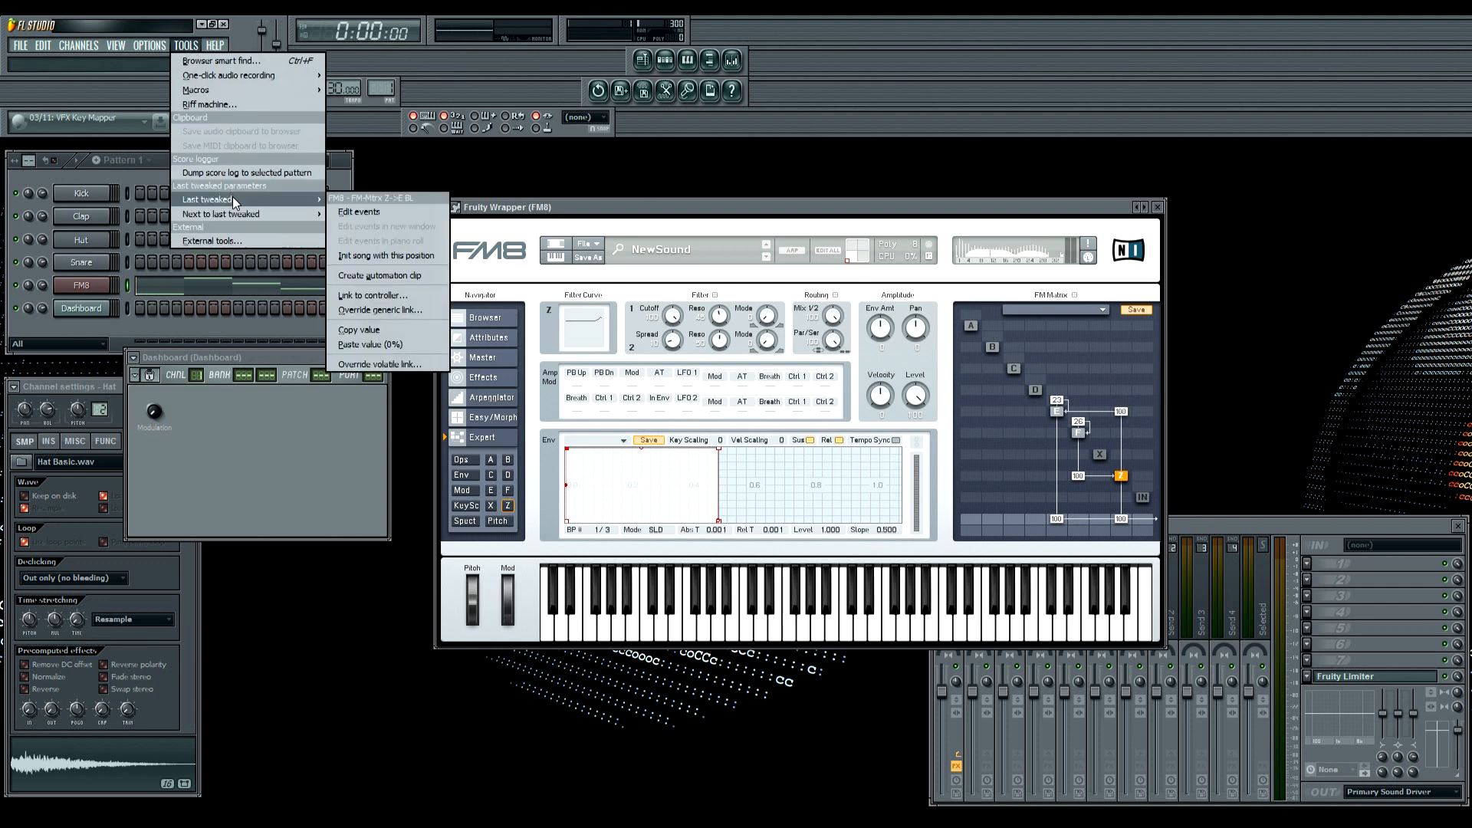
pyautogui.click(388, 296)
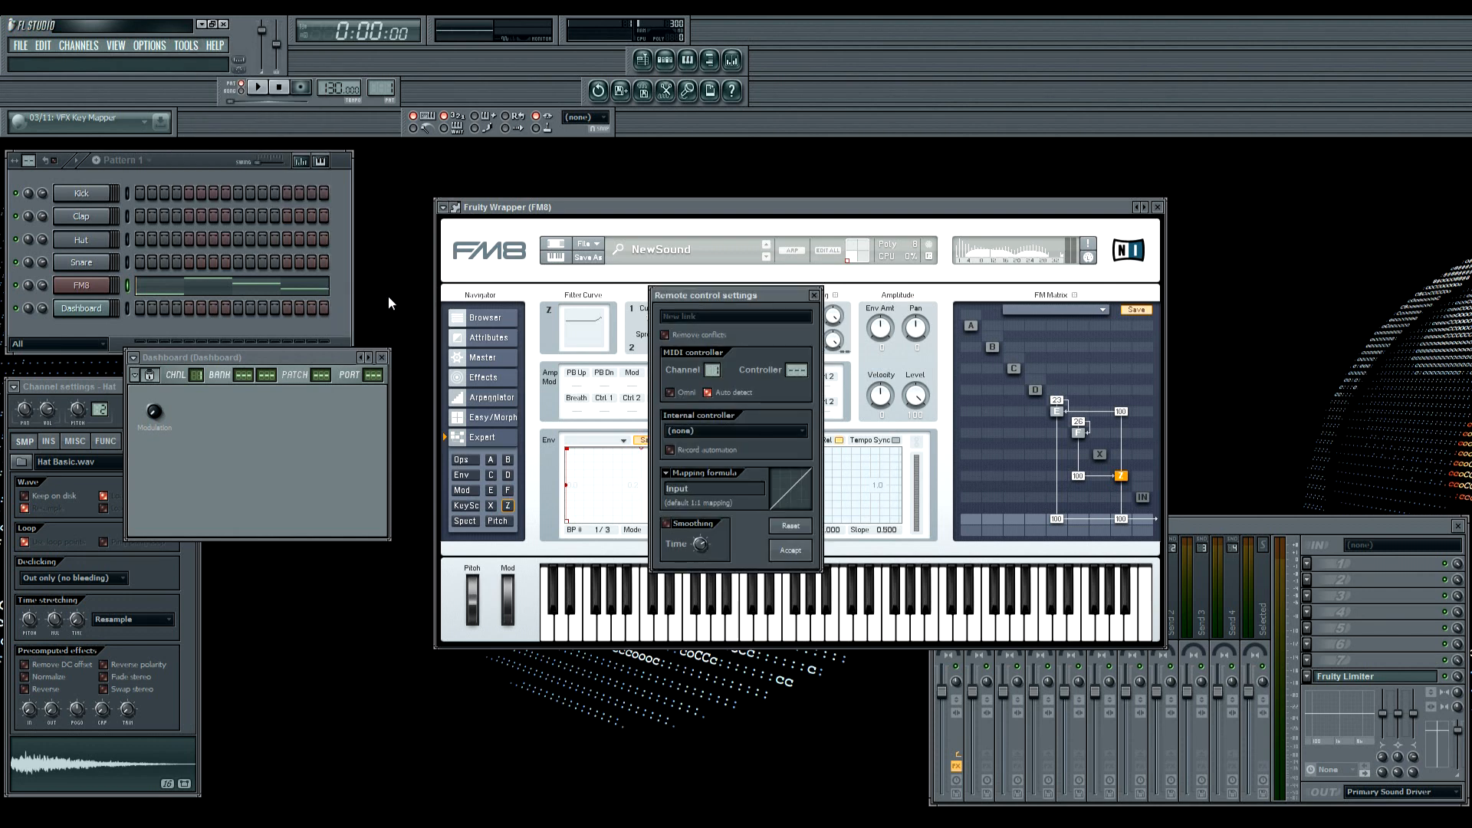
pyautogui.click(722, 430)
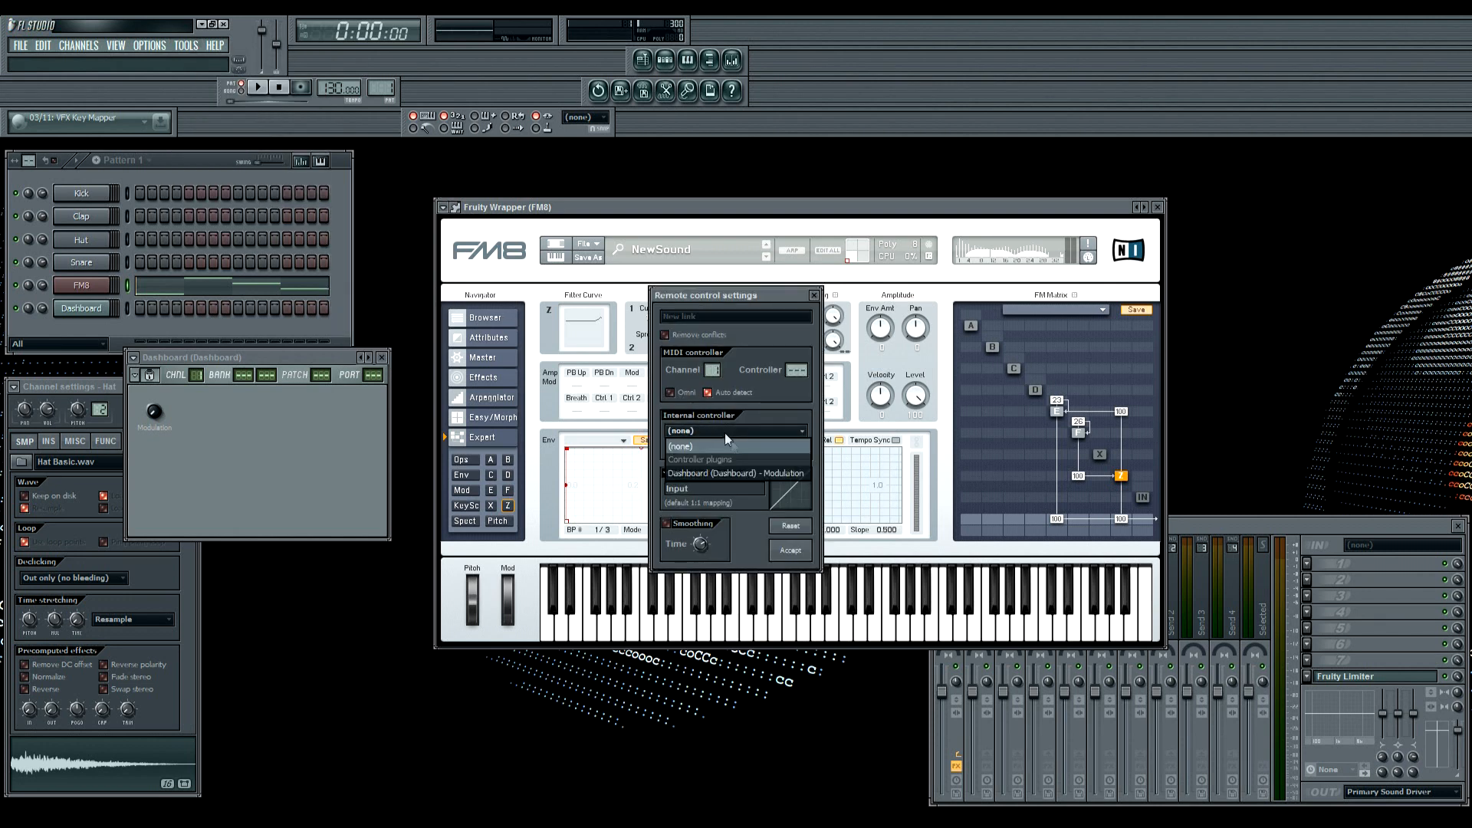
pyautogui.click(742, 475)
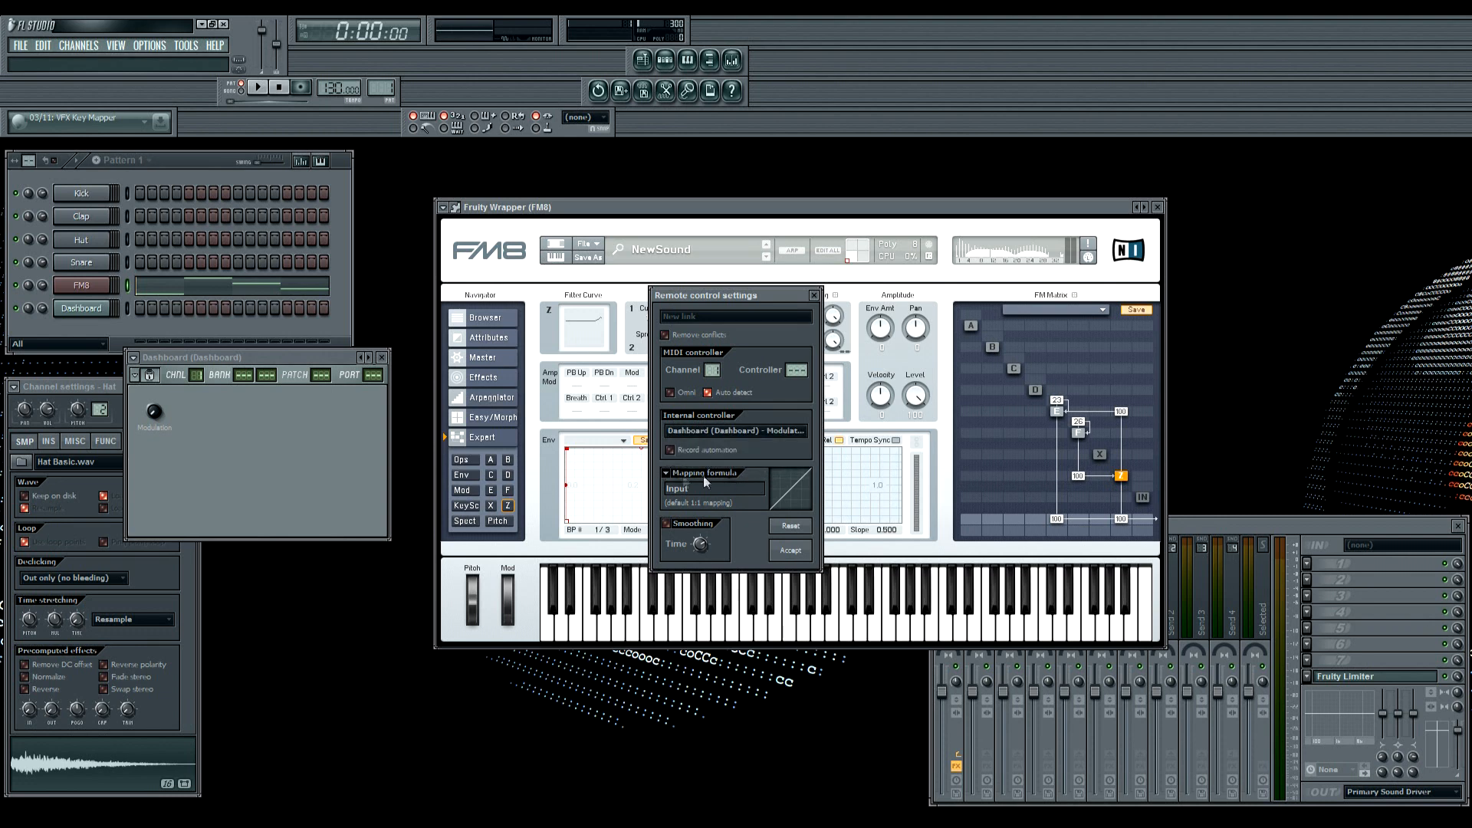
# Invert the link's mapping formula to 1-Input, enable smoothing and accept the remote control settings
pyautogui.click(667, 473)
pyautogui.click(703, 514)
pyautogui.click(704, 521)
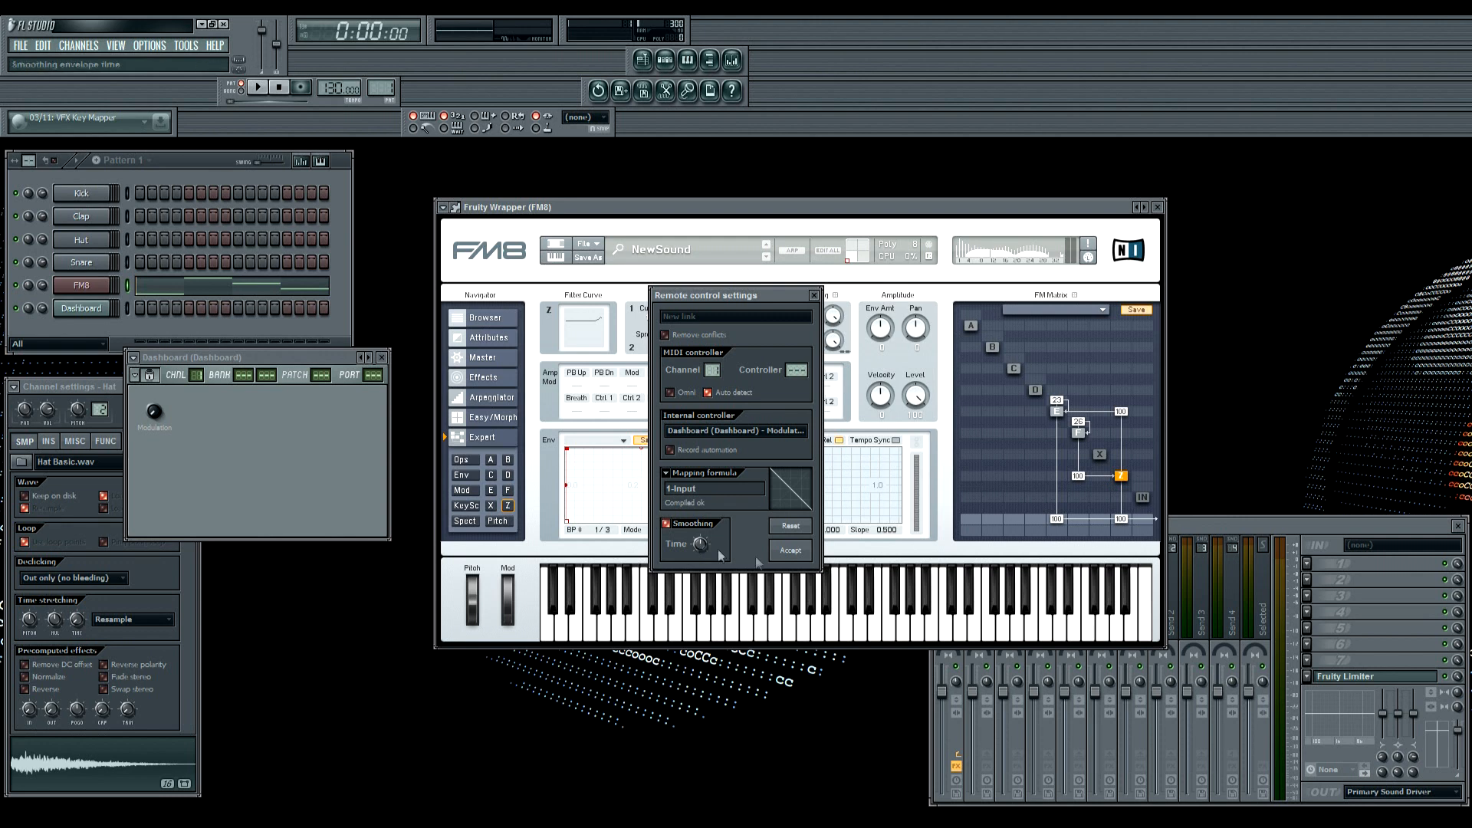
pyautogui.click(790, 550)
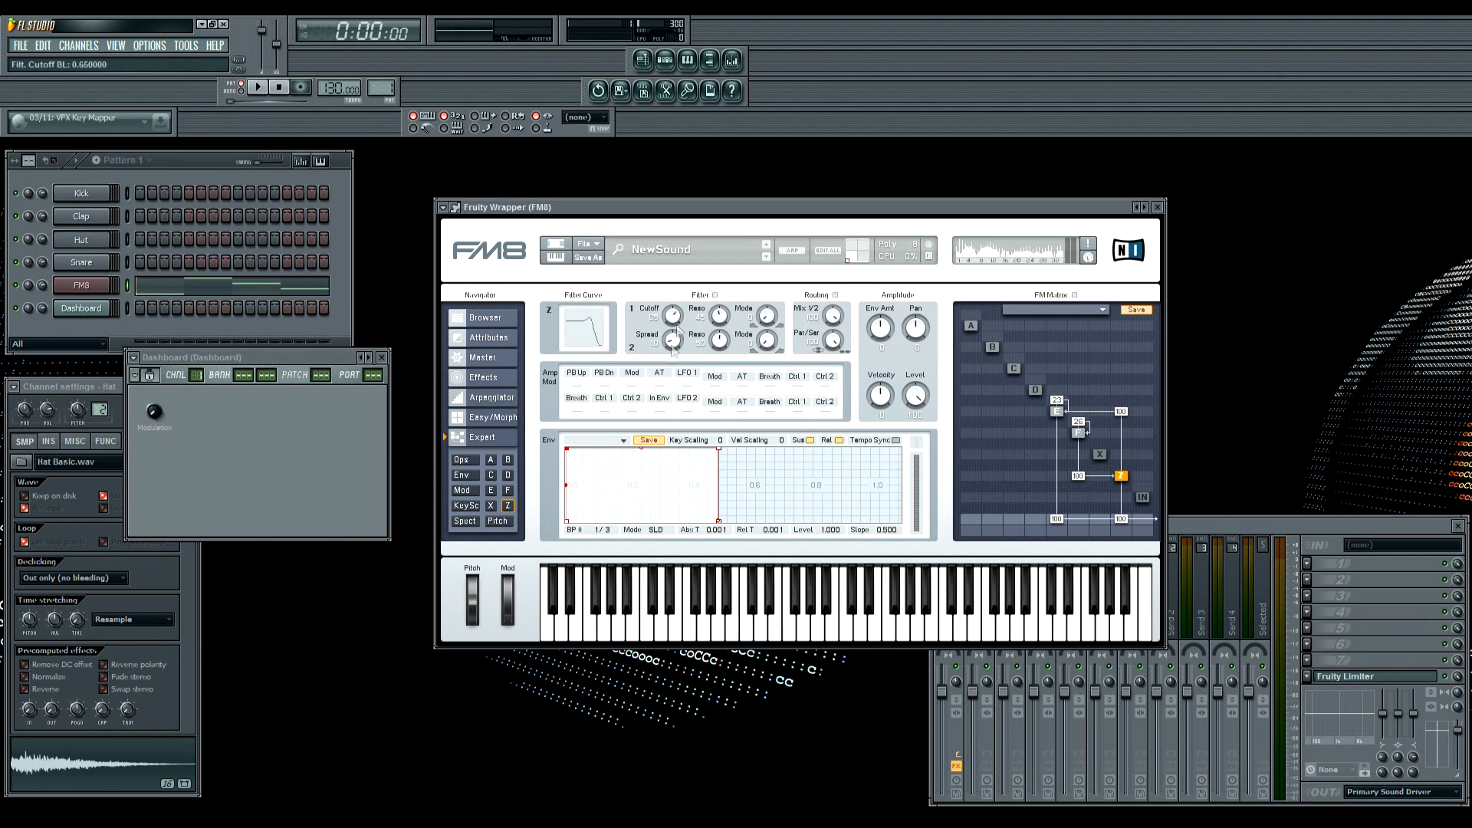
# Link FM8's last tweaked filter cutoff to the Dashboard Modulation controller, adjust its smoothing and accept the settings
pyautogui.click(187, 46)
pyautogui.moveTo(215, 203)
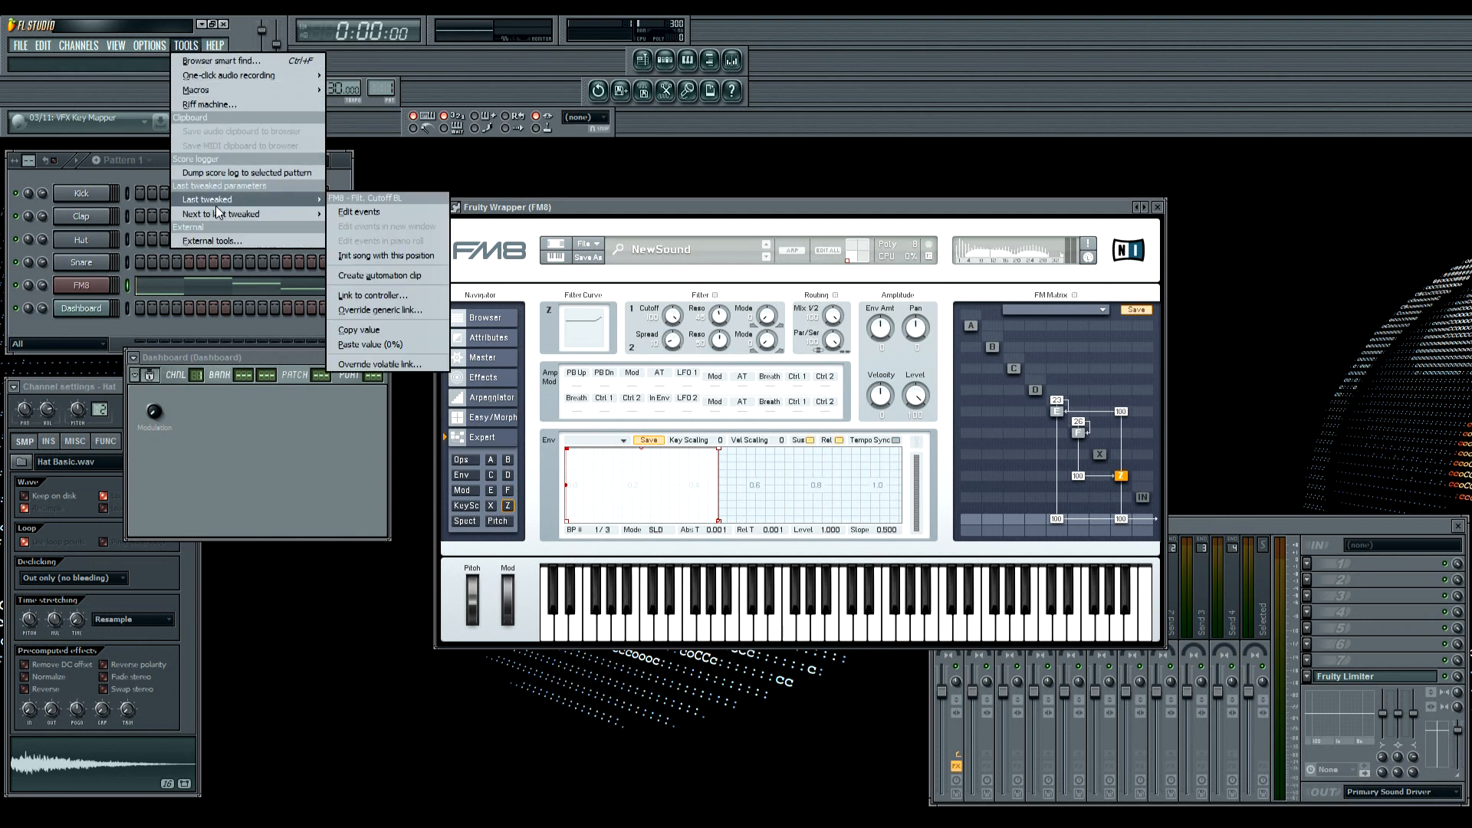
pyautogui.click(381, 297)
pyautogui.click(721, 433)
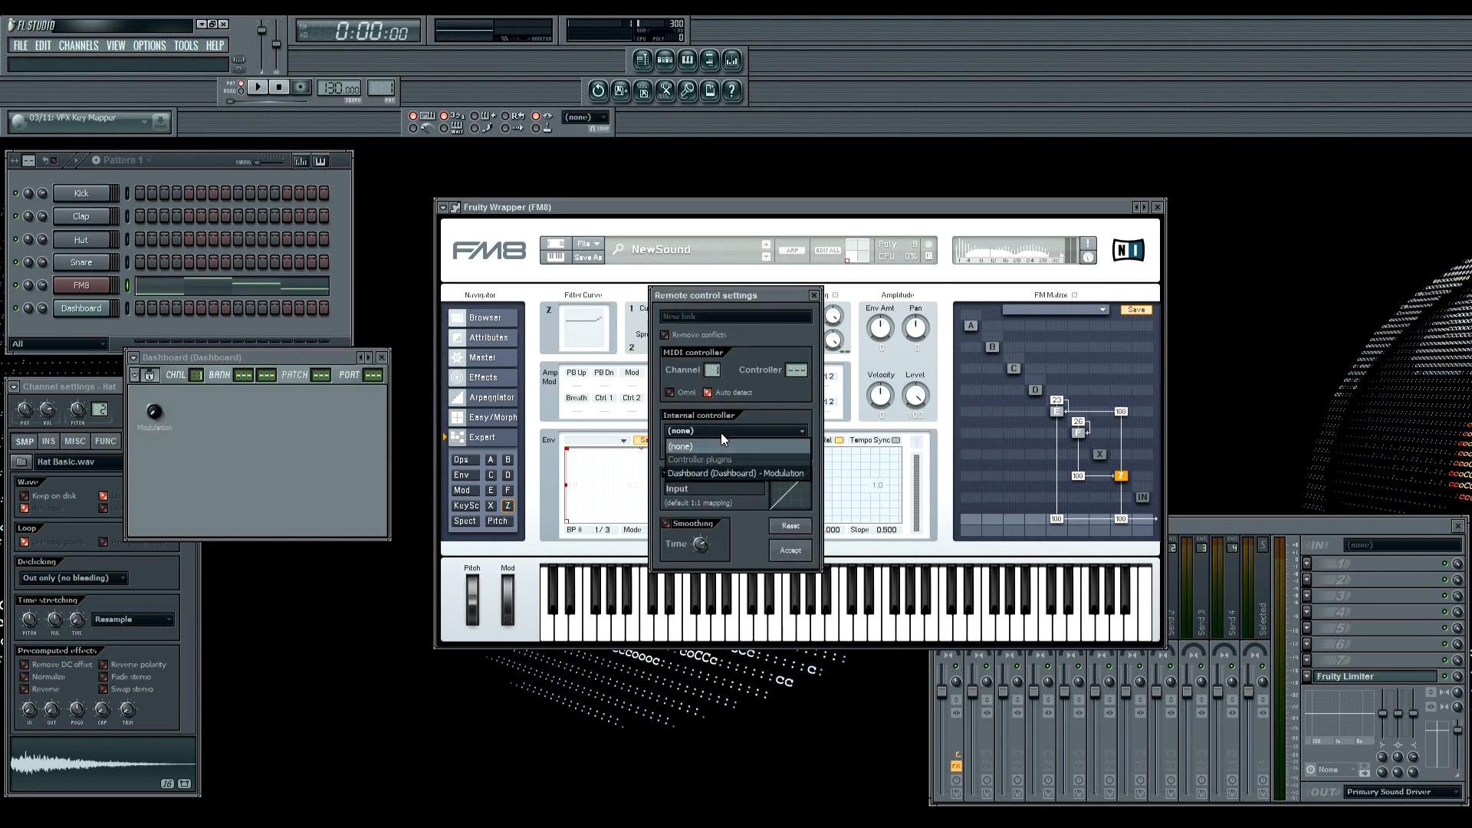
pyautogui.click(728, 472)
pyautogui.click(694, 523)
pyautogui.moveTo(700, 545); pyautogui.dragTo(699, 556)
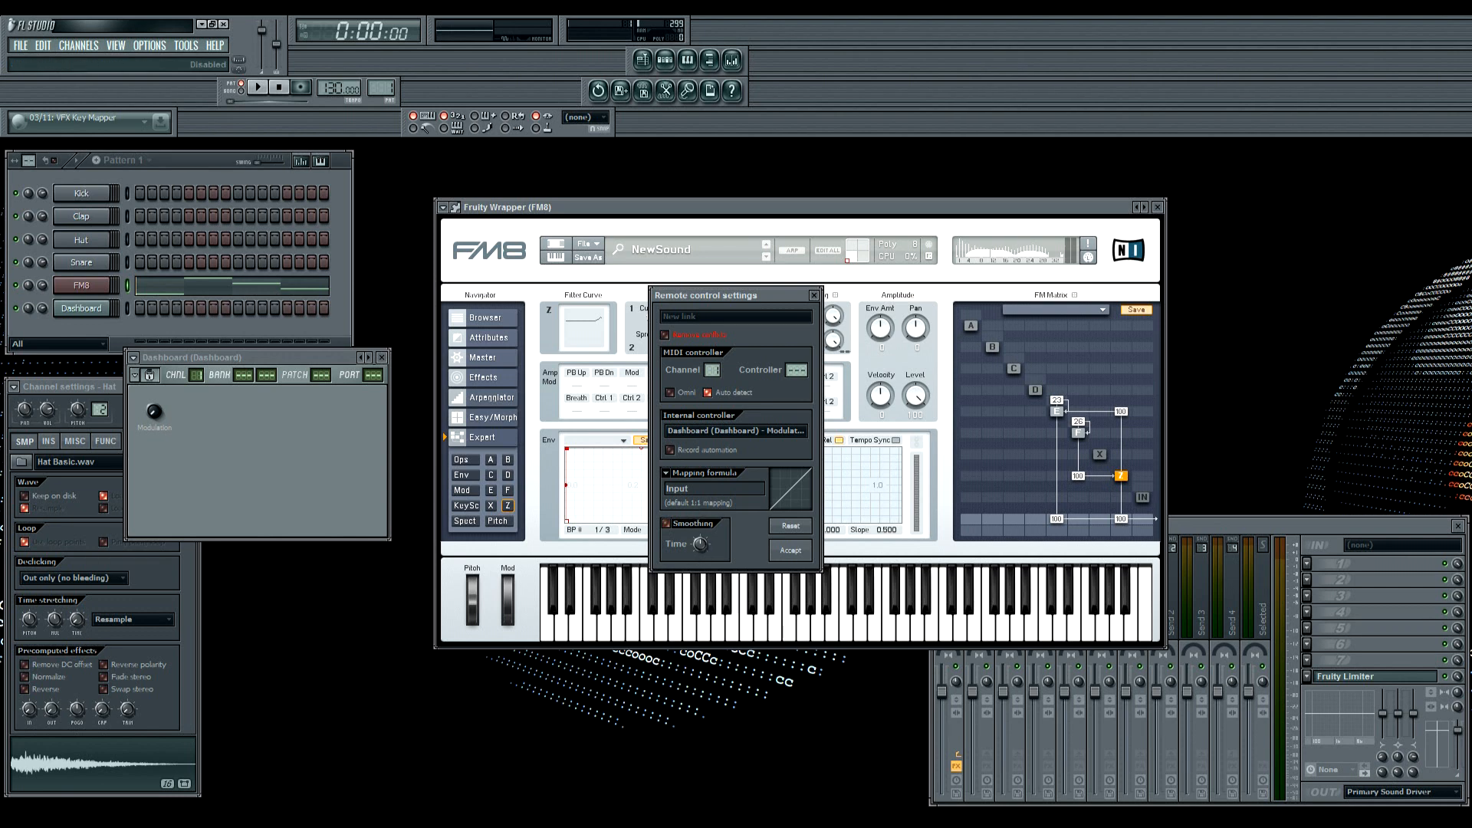
pyautogui.click(795, 557)
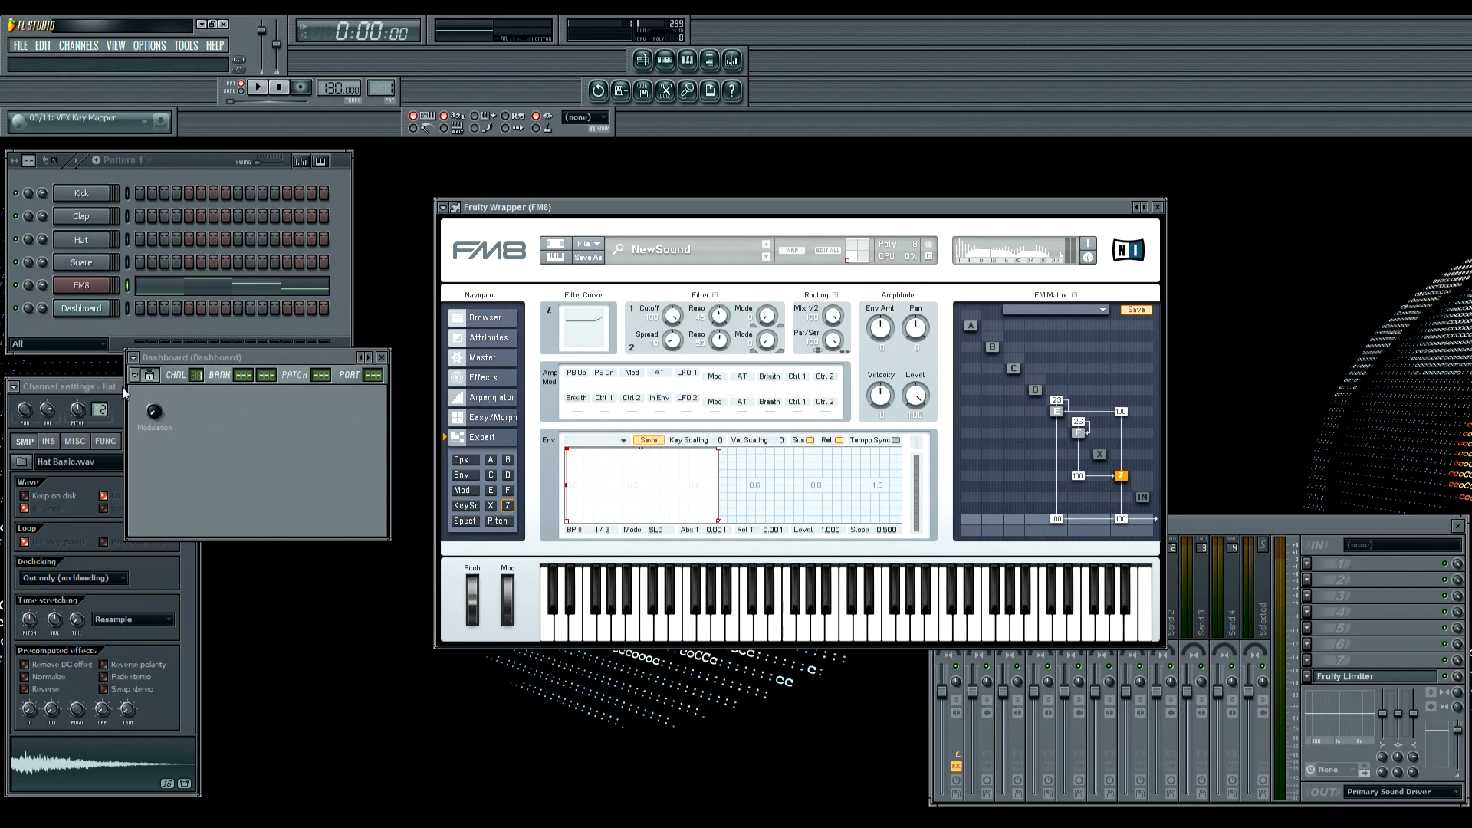
# Play the pattern while turning the Modulation wheel to audition the linked FM amount and filter cutoff
pyautogui.click(154, 412)
pyautogui.press('space')
pyautogui.moveTo(154, 412)
pyautogui.mouseDown()
pyautogui.moveTo(154, 362)
pyautogui.moveTo(154, 416)
pyautogui.mouseUp()
pyautogui.press('space')
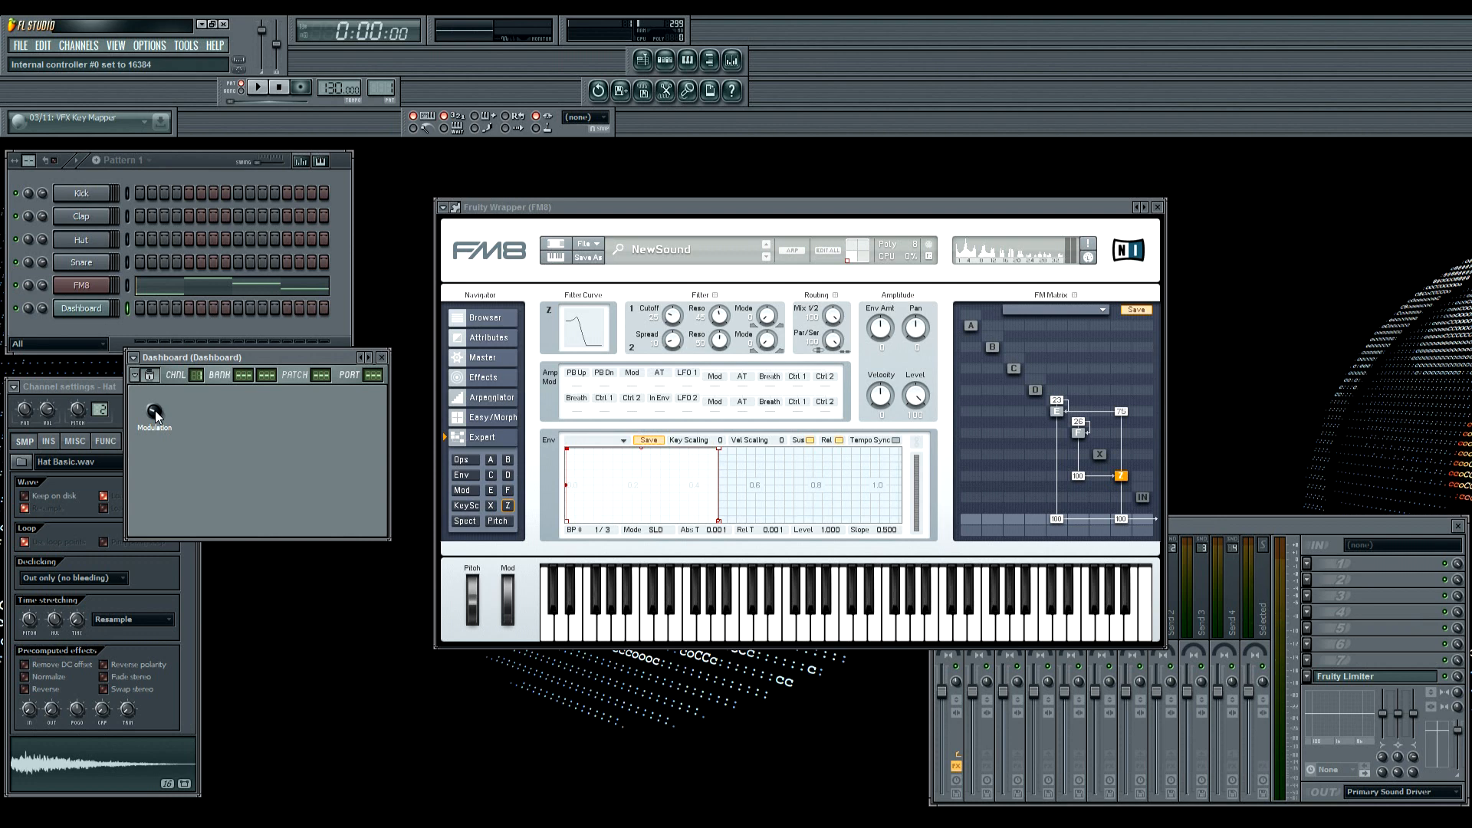
# Route the FM8 channel to mixer track Insert 1 and rename that track FM8
pyautogui.click(87, 286)
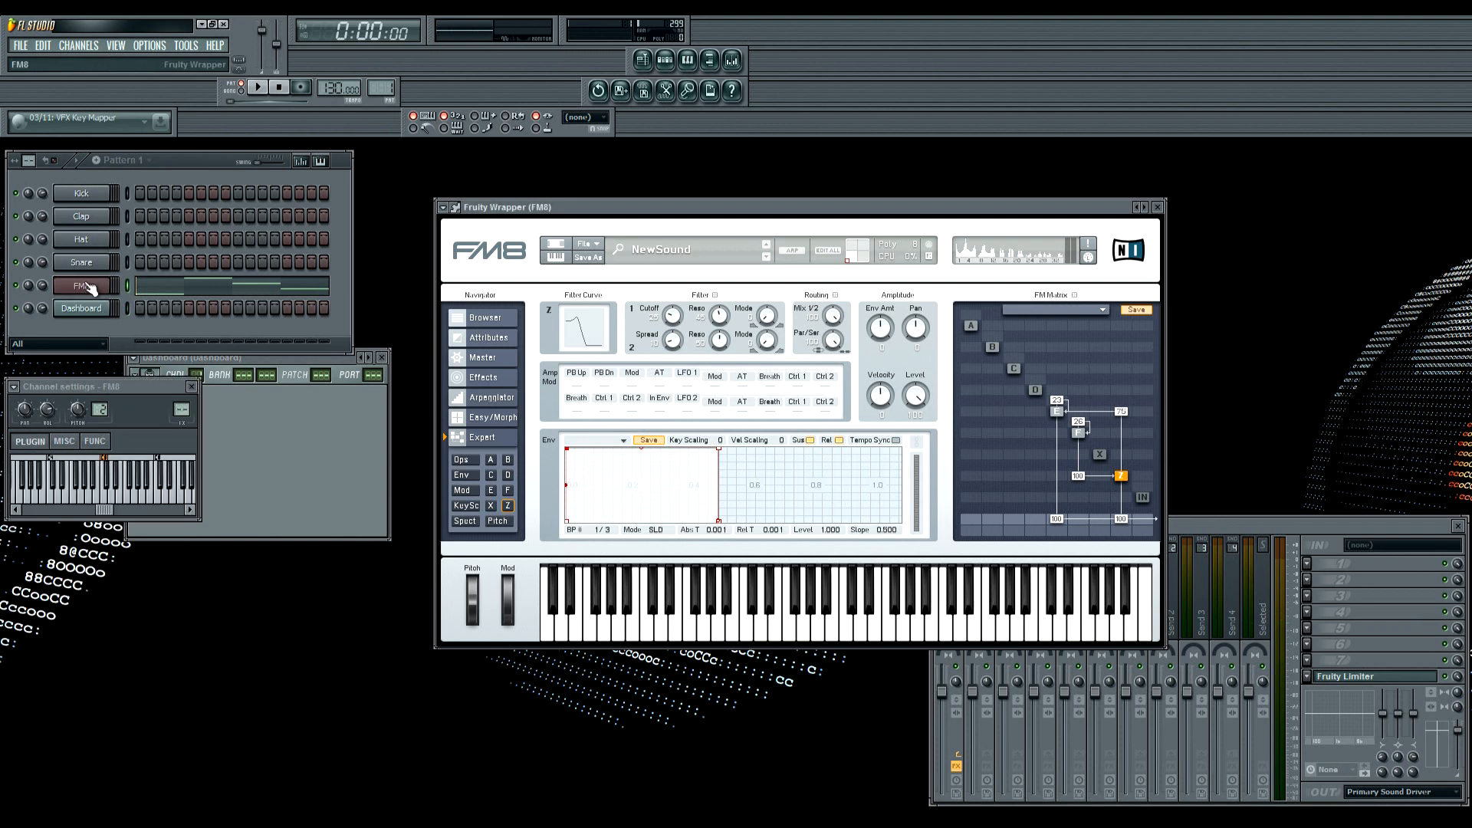
pyautogui.doubleClick(181, 409)
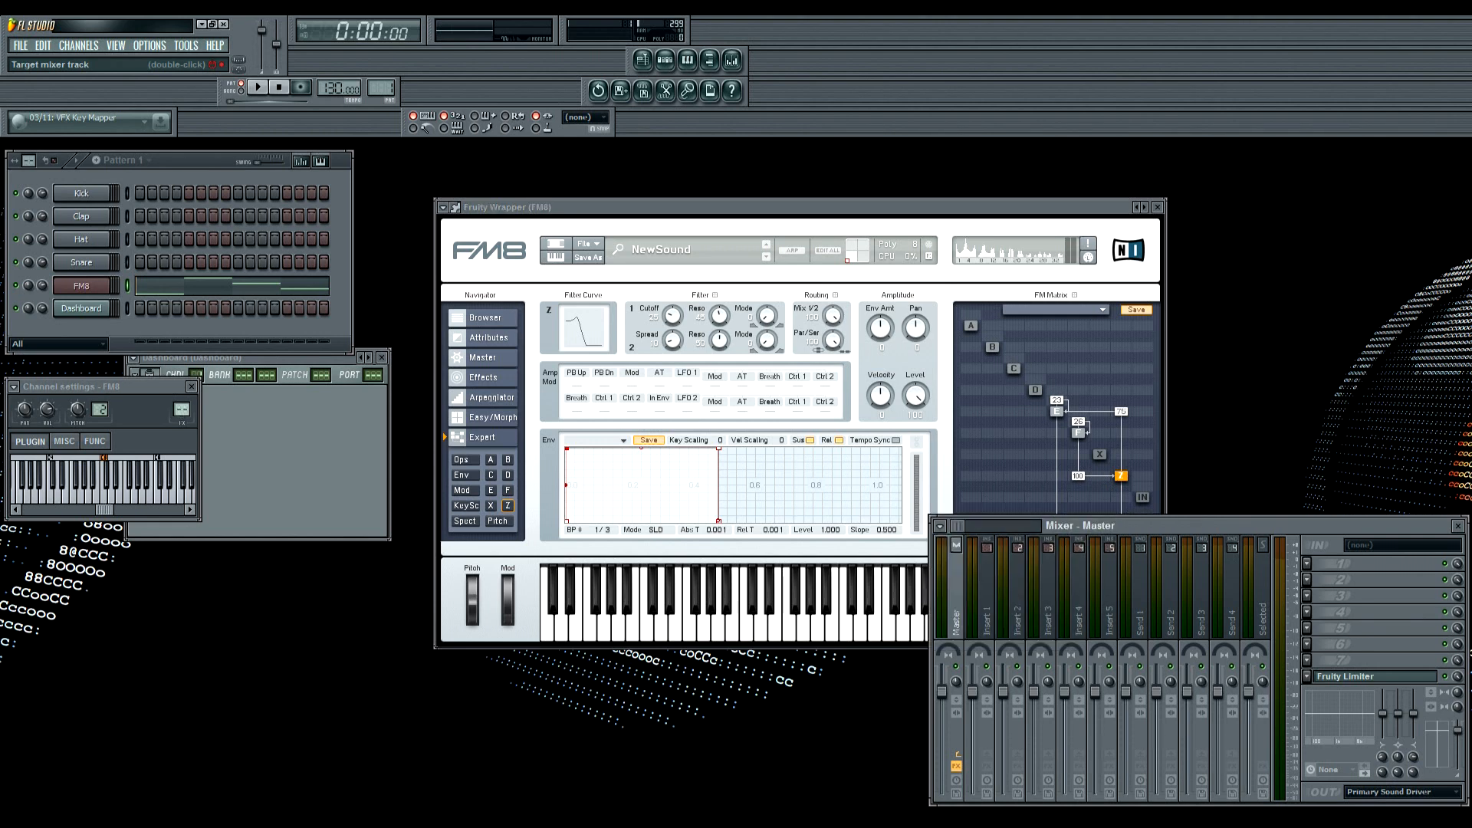
pyautogui.click(987, 605)
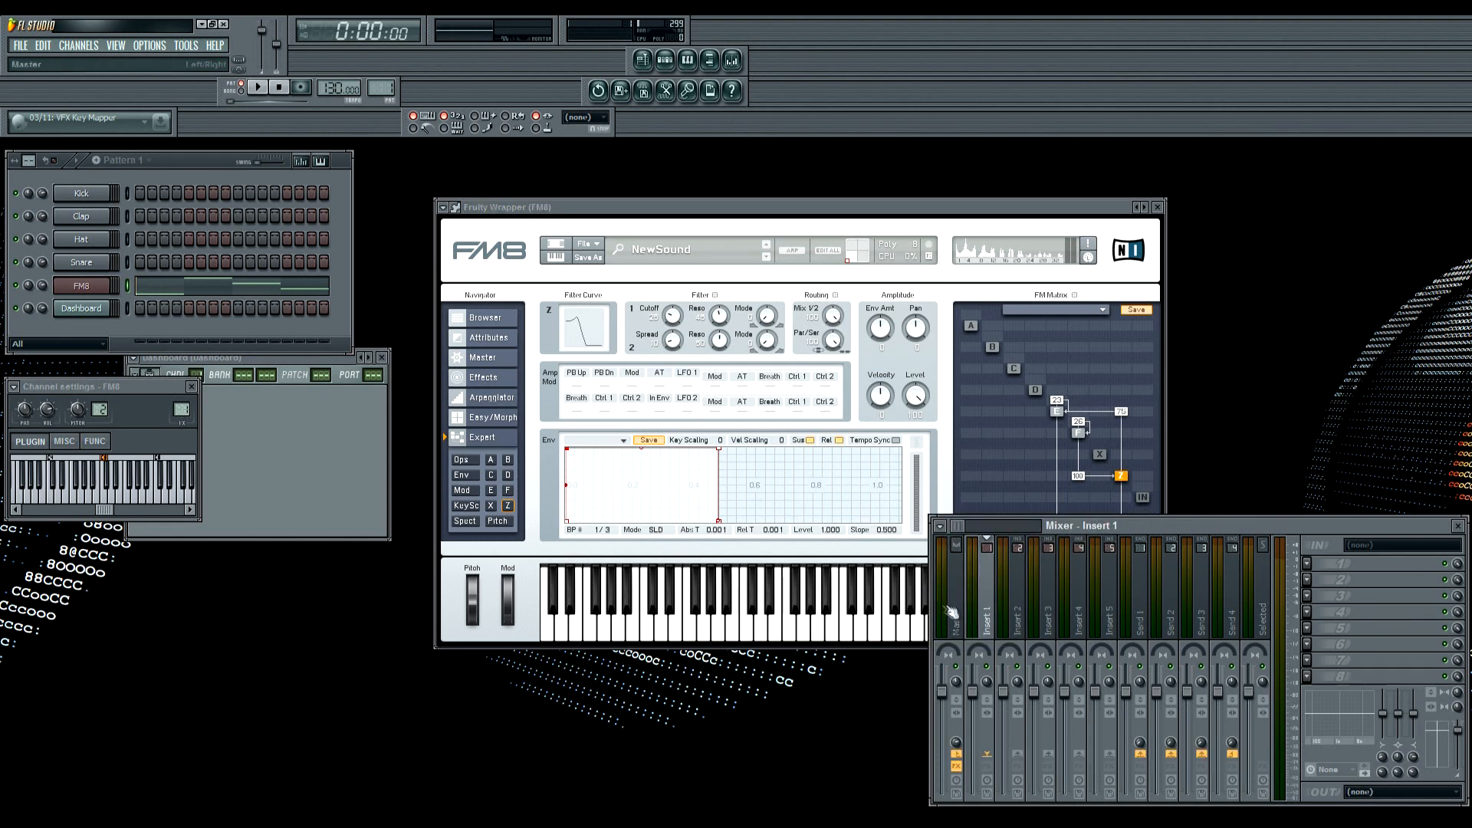
pyautogui.rightClick(988, 604)
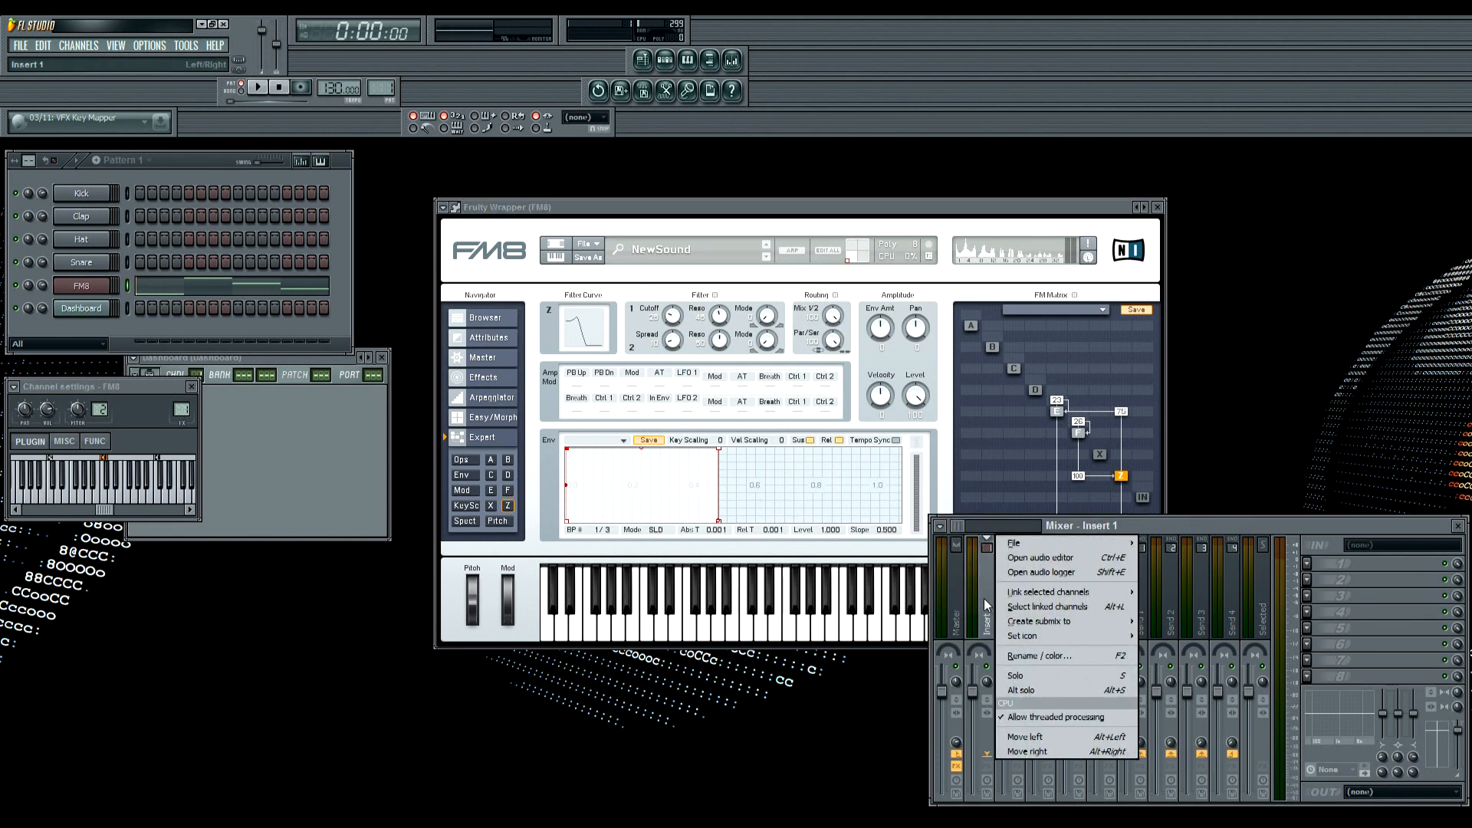
pyautogui.click(1022, 653)
pyautogui.write('FM8')
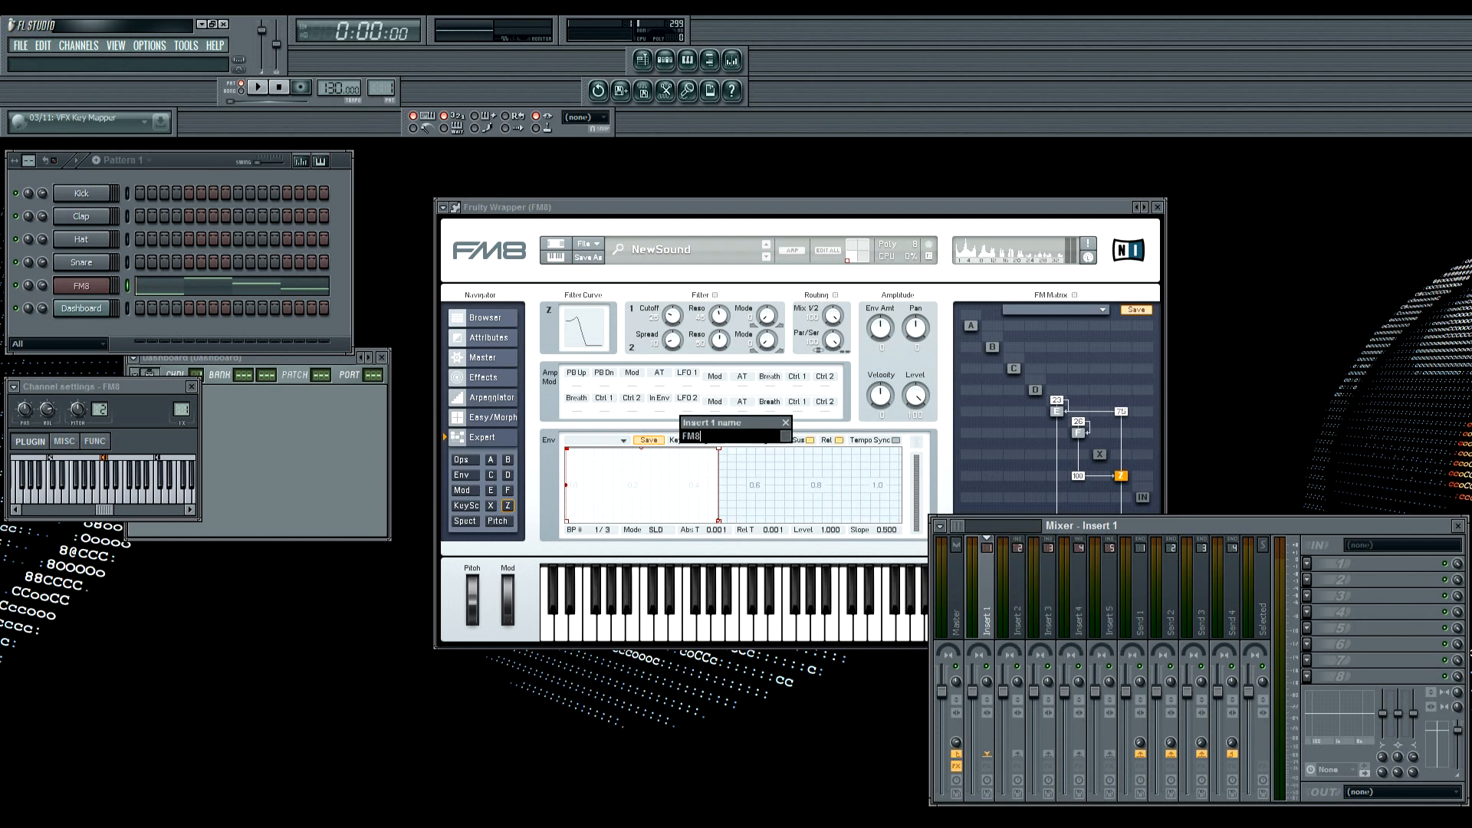
pyautogui.press('Return')
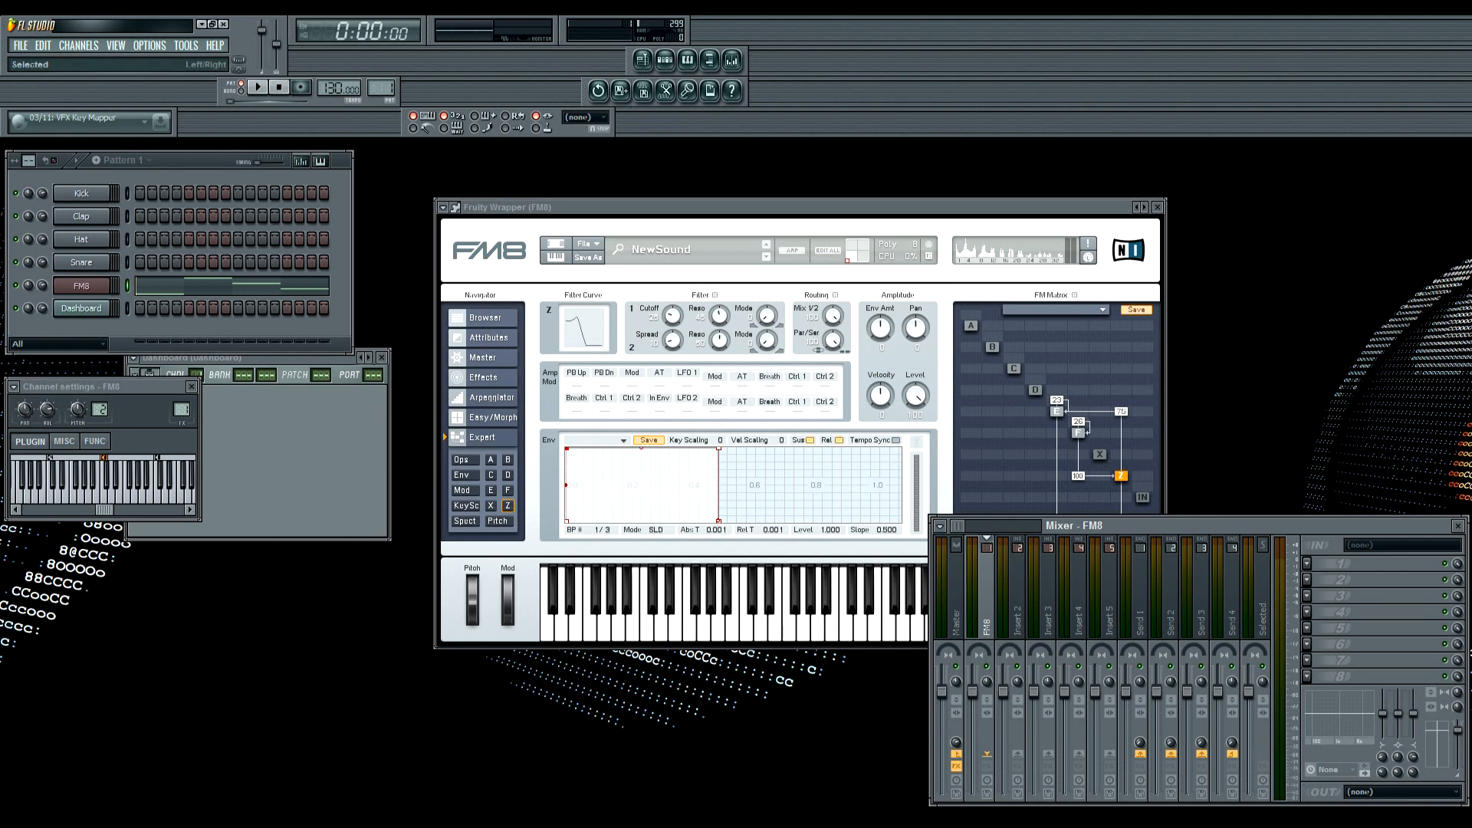
# Load Ohmicide in the FM8 track's first effect slot and set band 1 to neutral character, 100 % intensity and +46 dB gain
pyautogui.click(1306, 565)
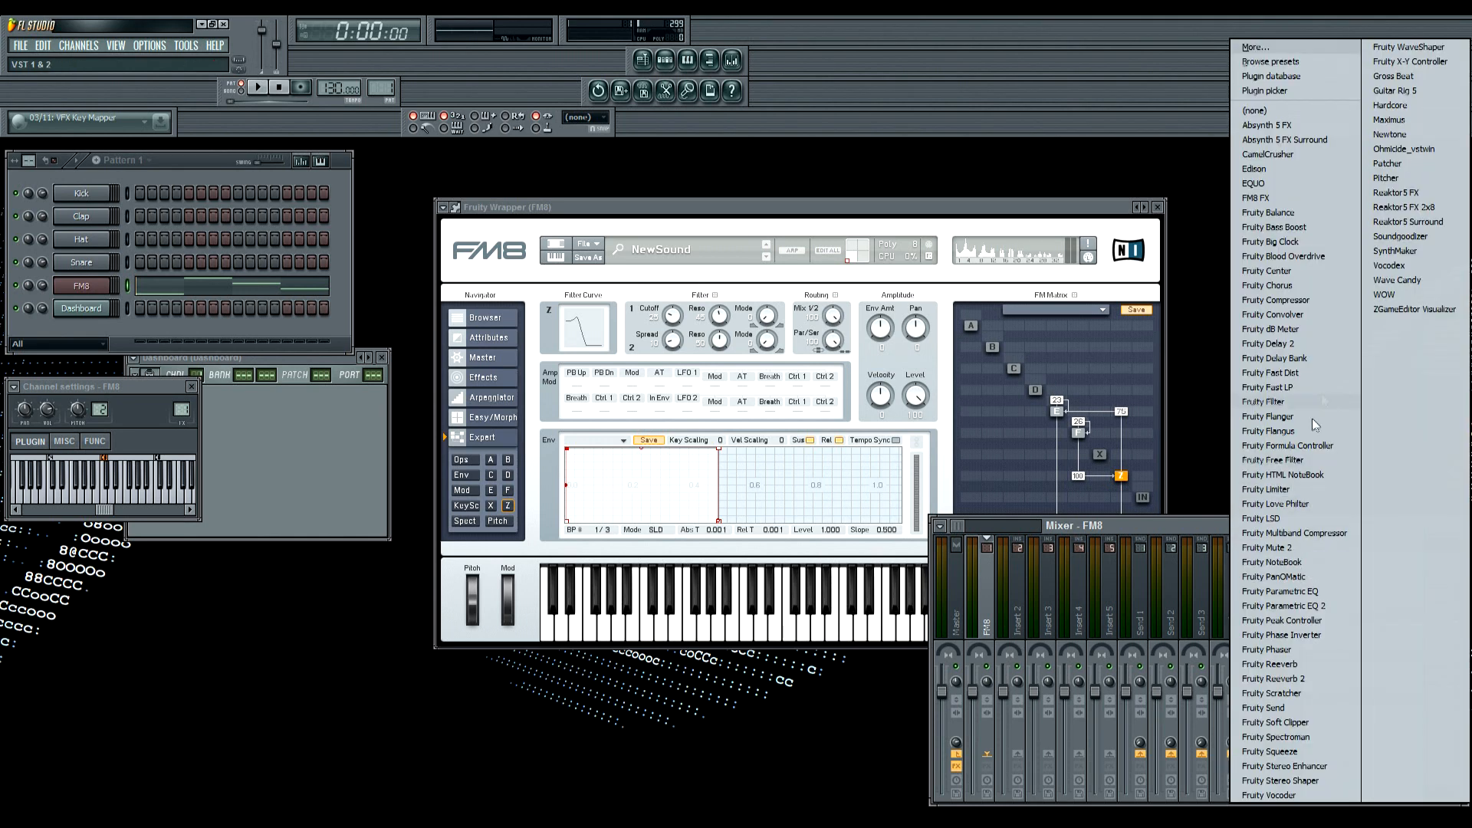
pyautogui.click(1404, 150)
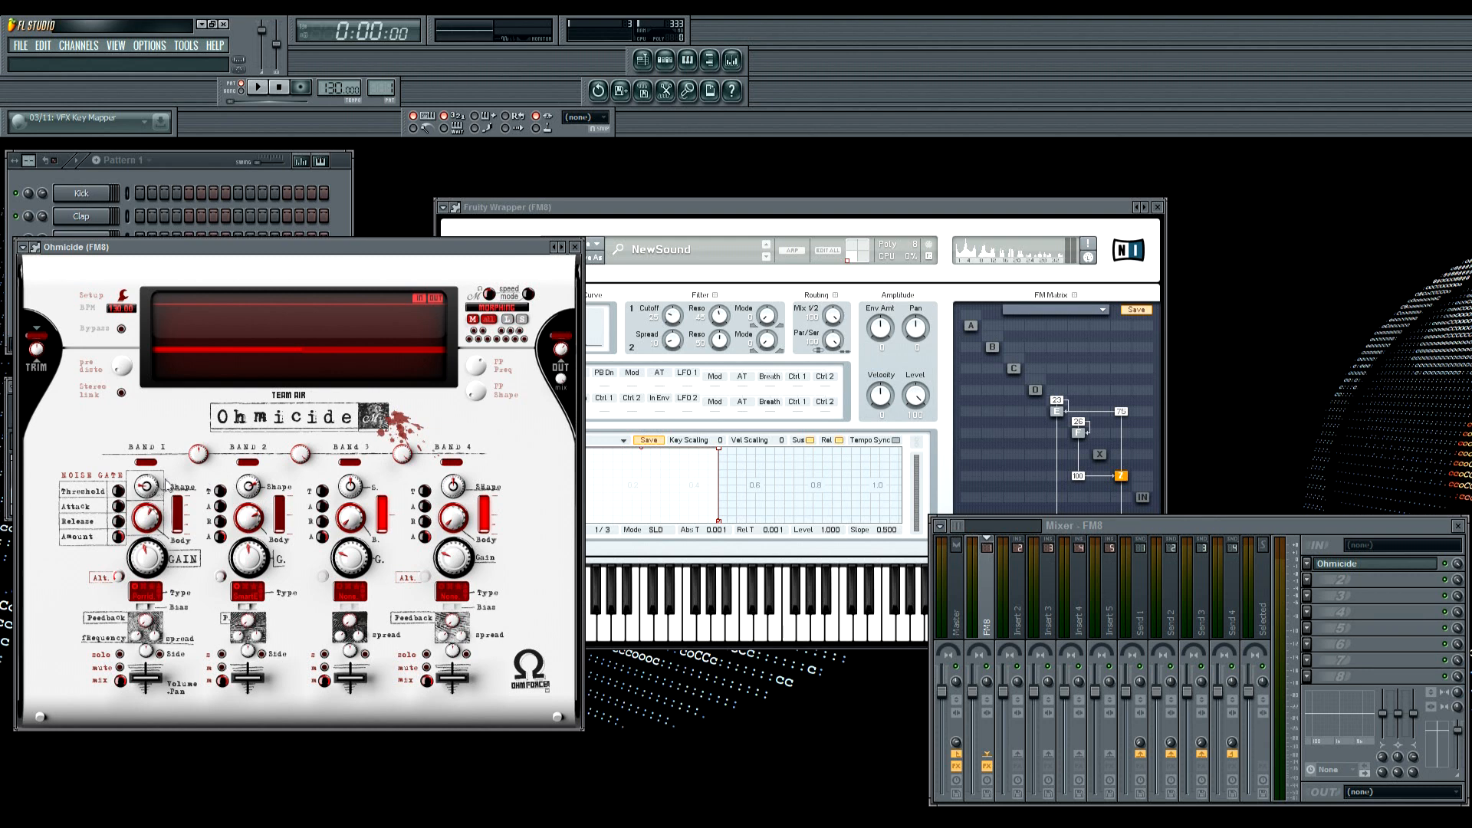
pyautogui.moveTo(148, 486); pyautogui.dragTo(150, 495)
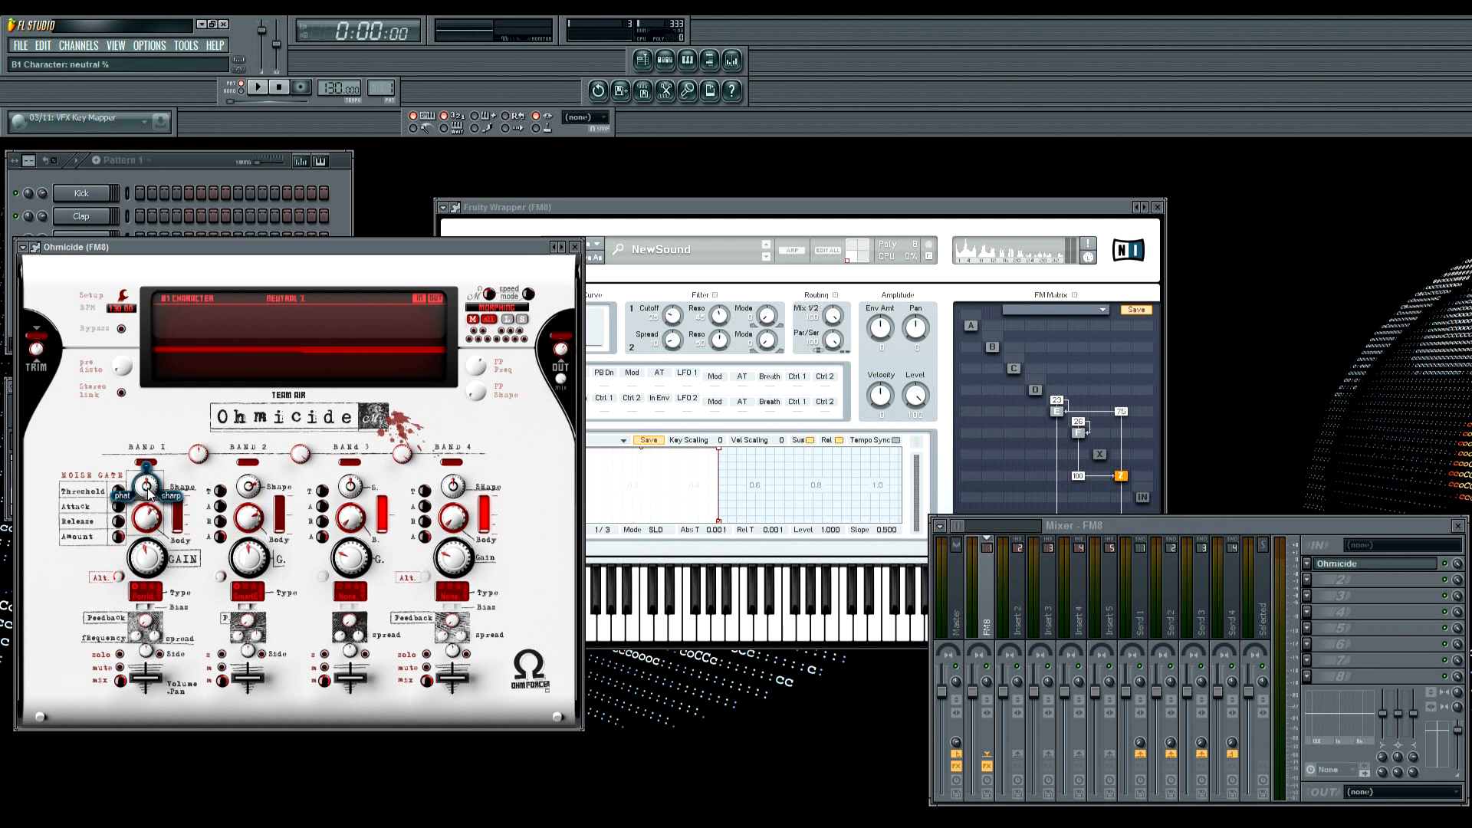
pyautogui.moveTo(147, 524); pyautogui.dragTo(150, 521)
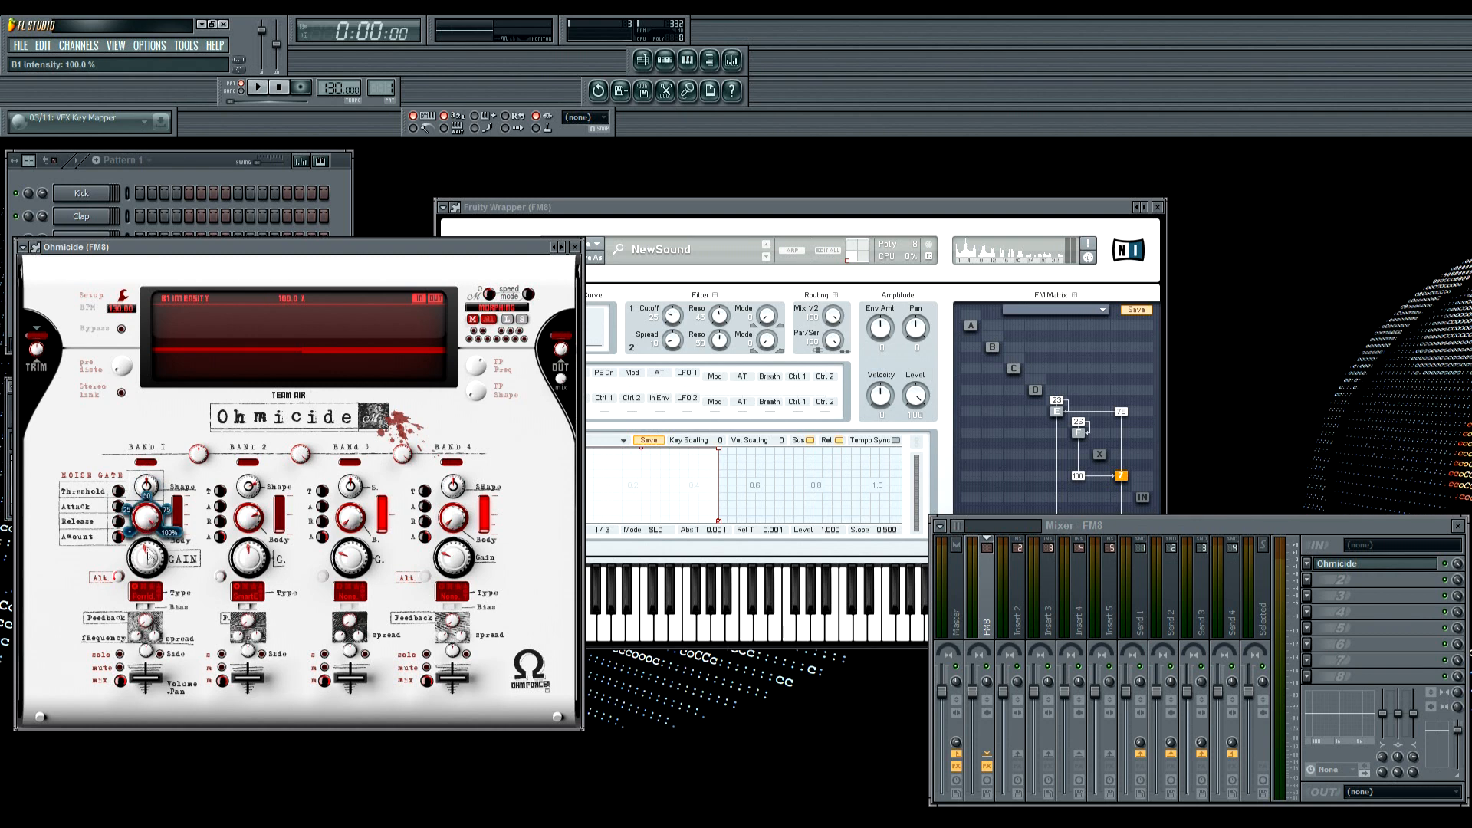
pyautogui.moveTo(149, 565); pyautogui.dragTo(149, 538)
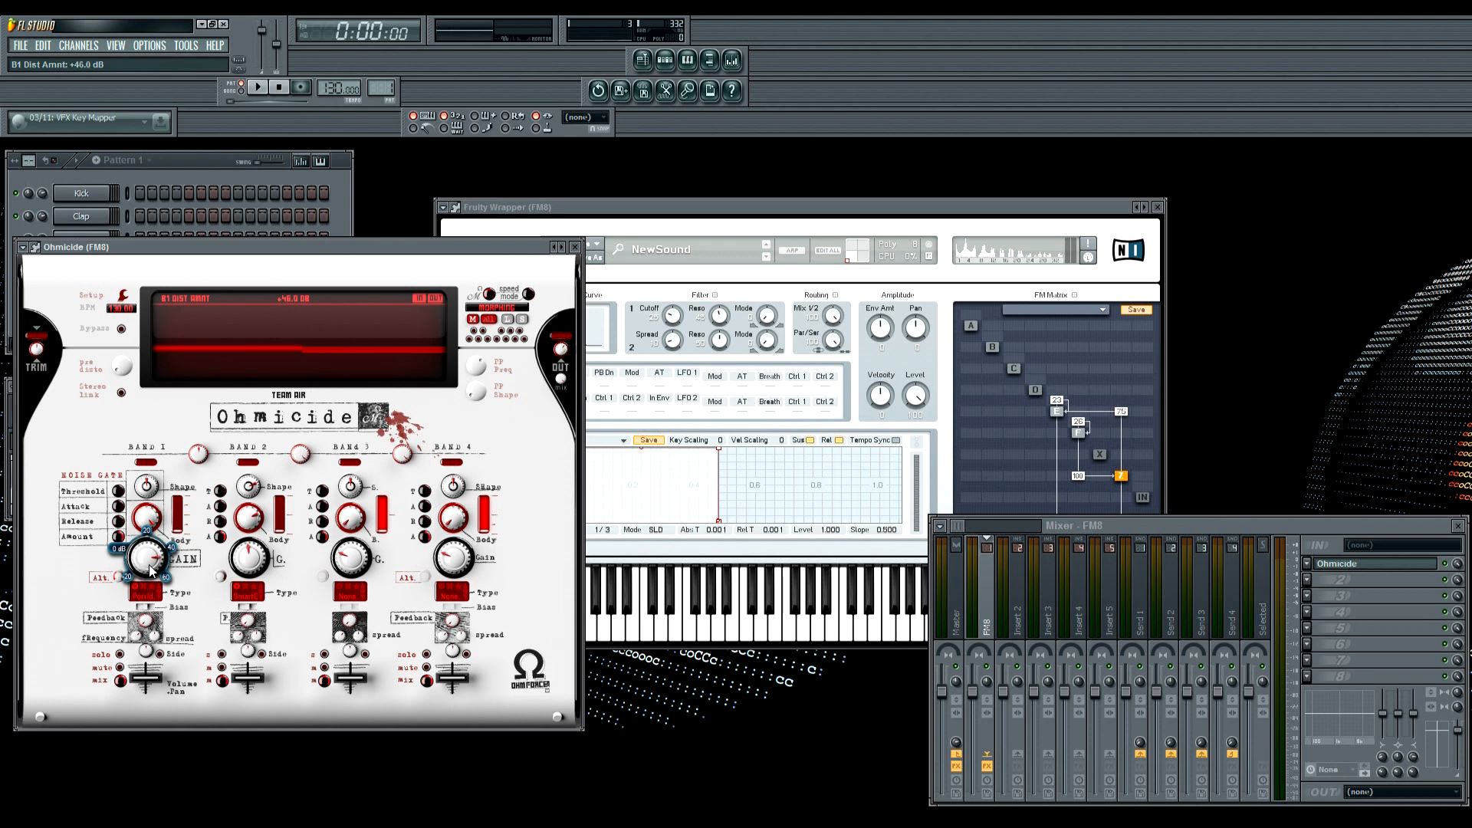
# Set Ohmicide band 2's character to Phat 36 % and adjust its body and gain
pyautogui.moveTo(248, 489); pyautogui.dragTo(248, 520)
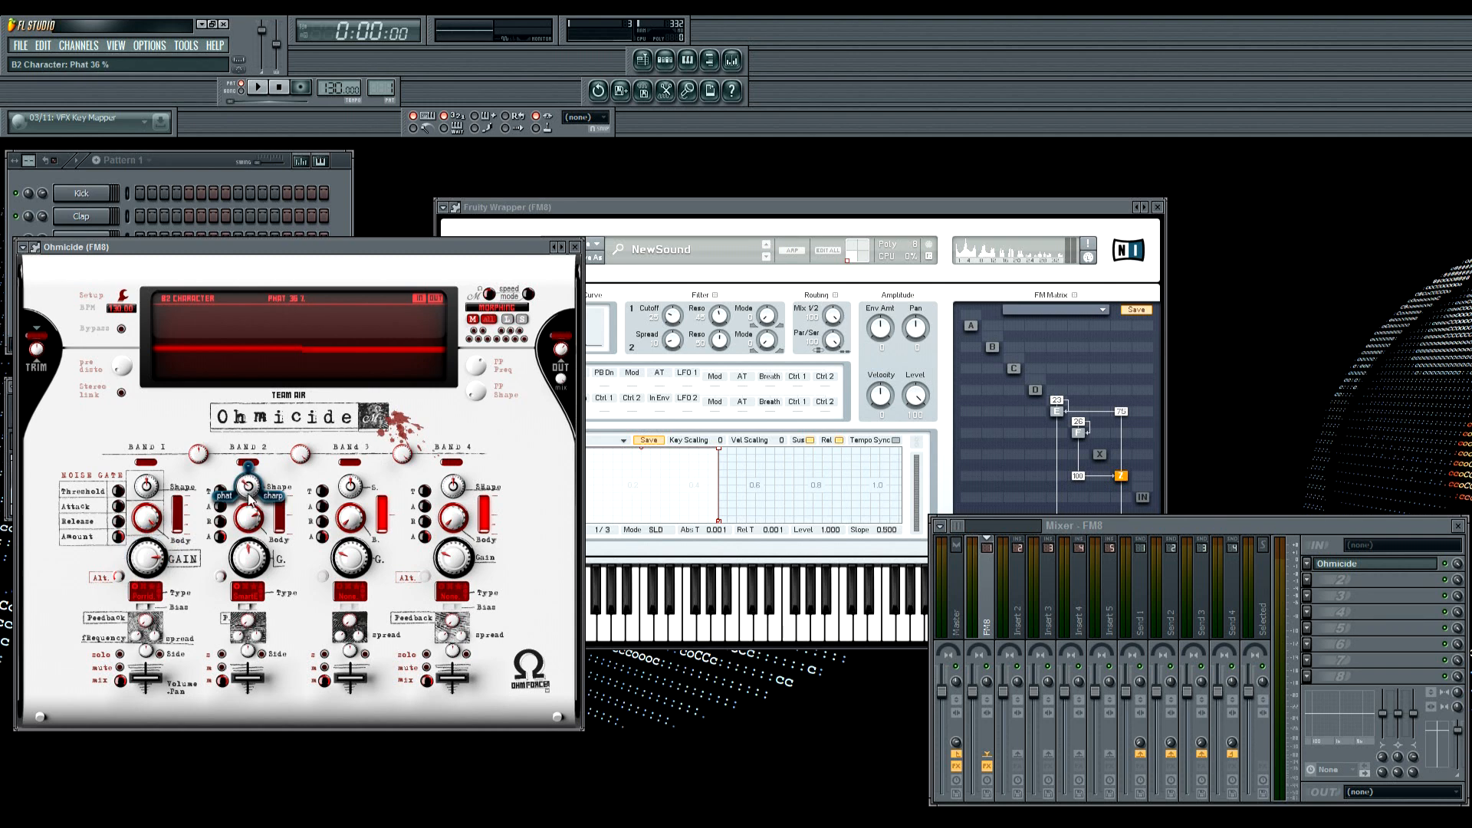
pyautogui.moveTo(248, 515); pyautogui.dragTo(248, 541)
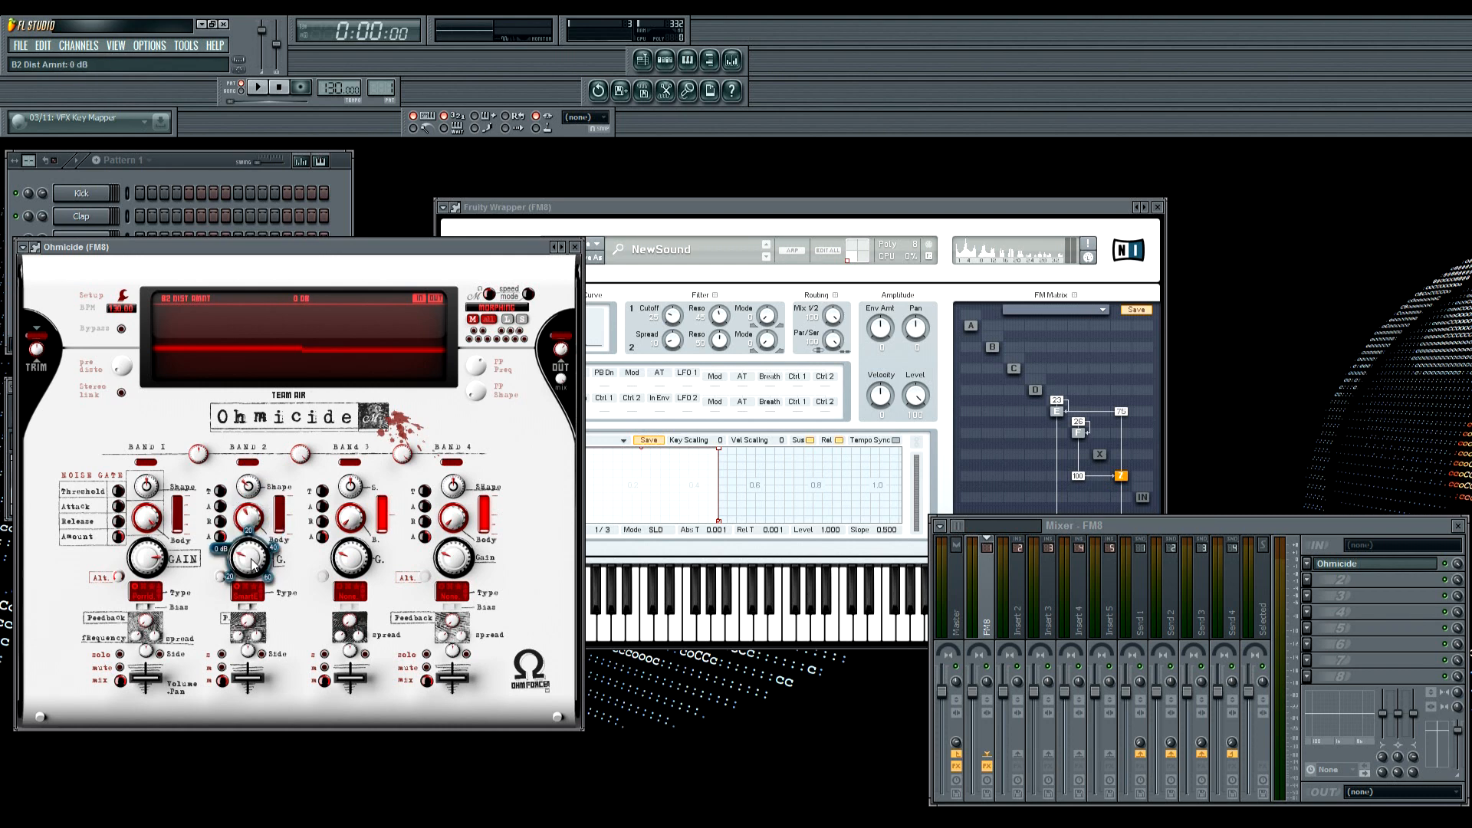
pyautogui.moveTo(249, 558); pyautogui.dragTo(249, 531)
# Set Ohmicide band 3 to Sharp 36 % character, 100 % intensity and -10.6 dB volume
pyautogui.moveTo(350, 485); pyautogui.dragTo(350, 471)
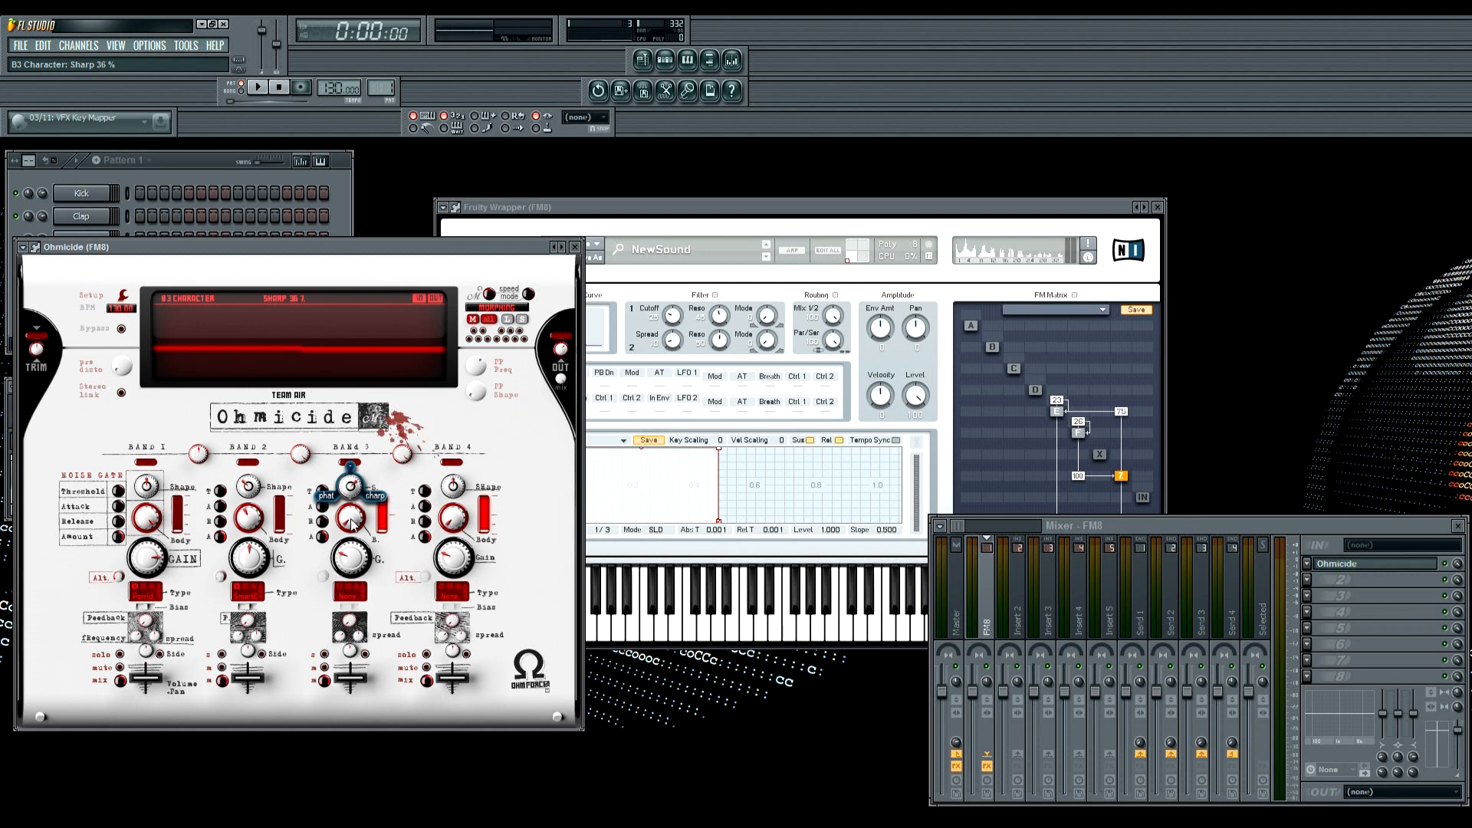
pyautogui.moveTo(353, 521); pyautogui.dragTo(352, 460)
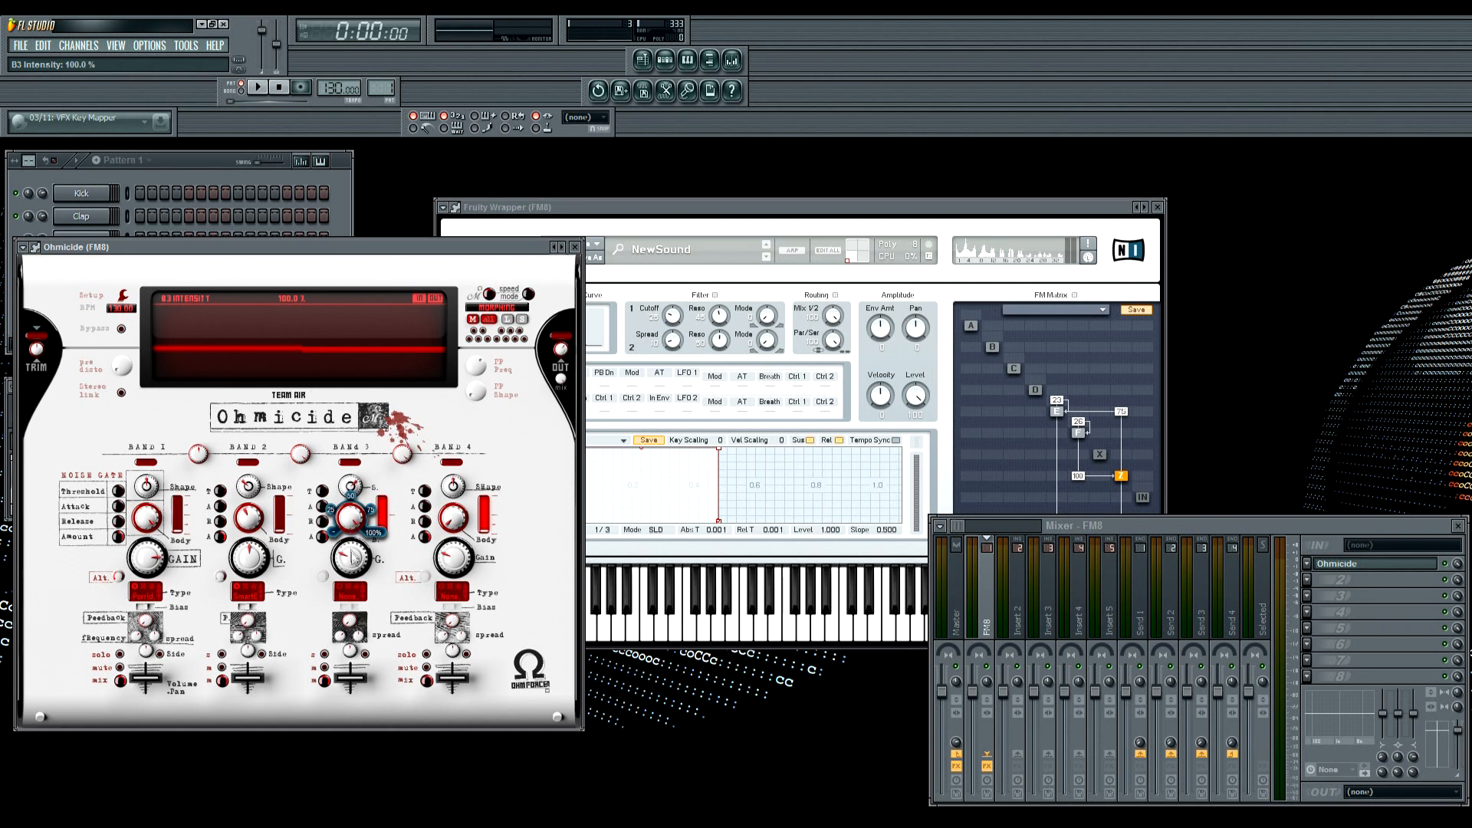
pyautogui.moveTo(351, 680); pyautogui.dragTo(351, 683)
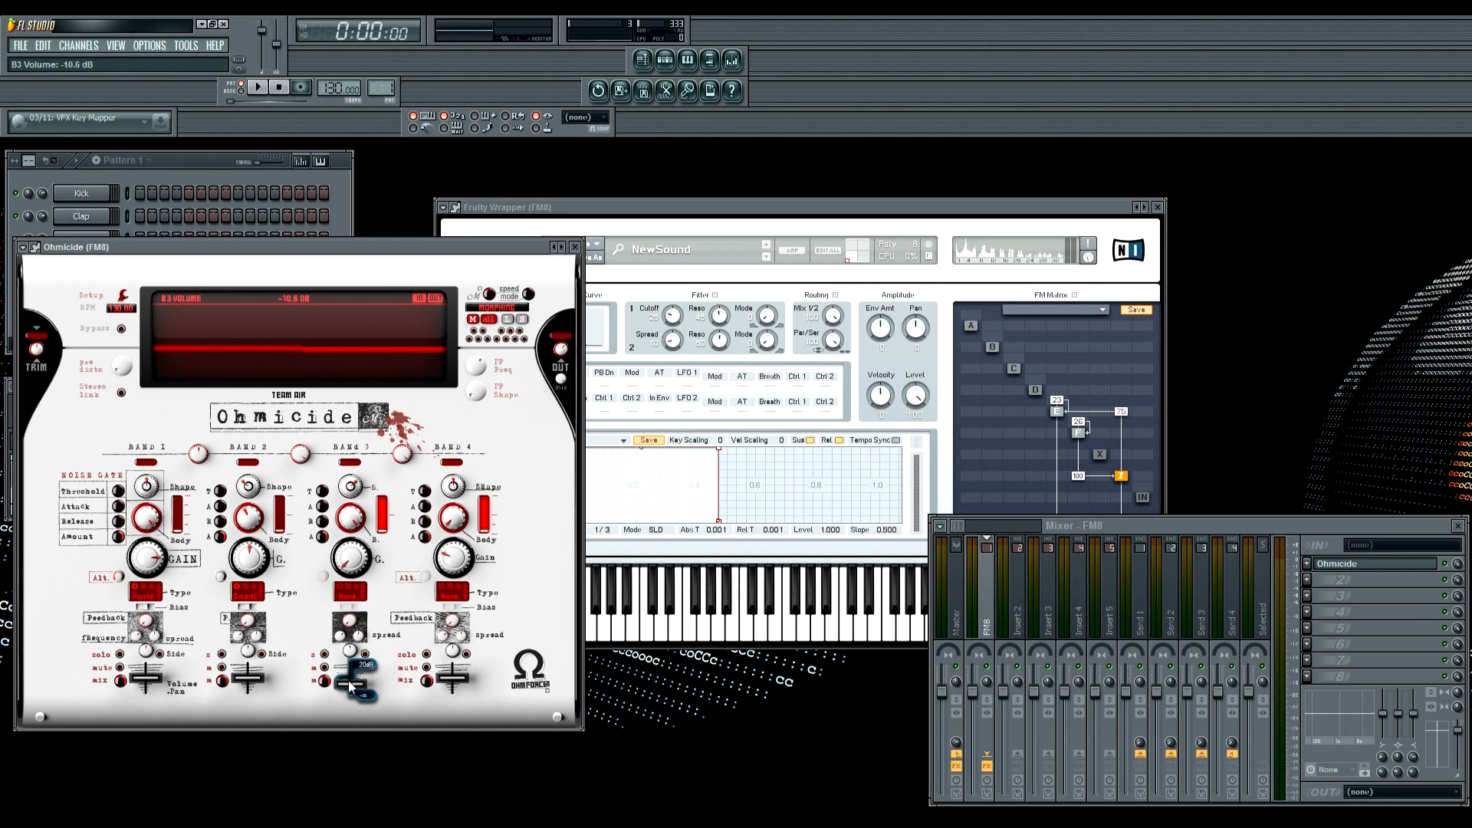
# Set Ohmicide band 4 to Sharp 38 % character, raise its intensity, set its gain to -20 dB and close the plugin
pyautogui.moveTo(453, 487); pyautogui.dragTo(453, 479)
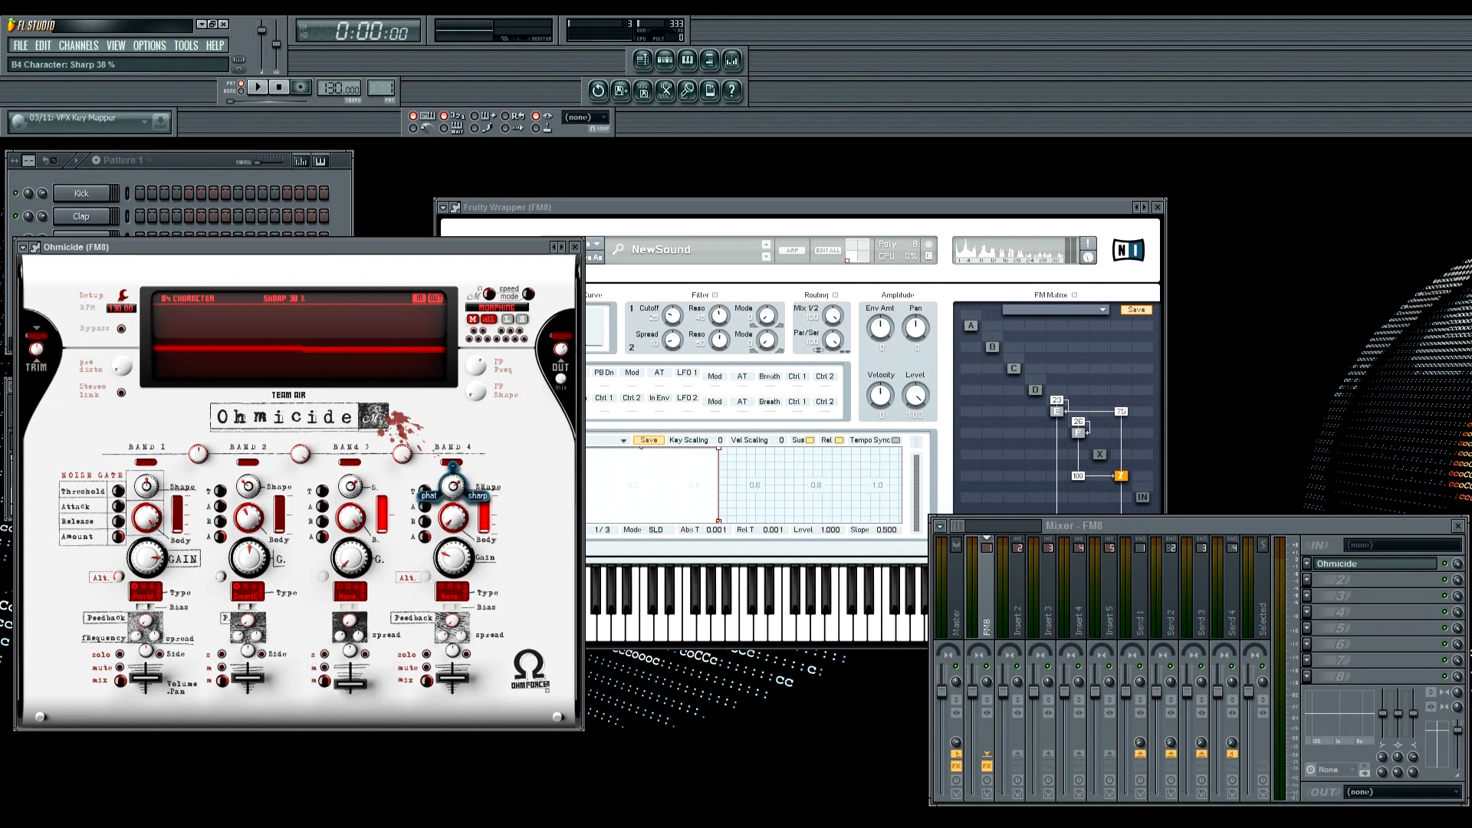
pyautogui.click(460, 516)
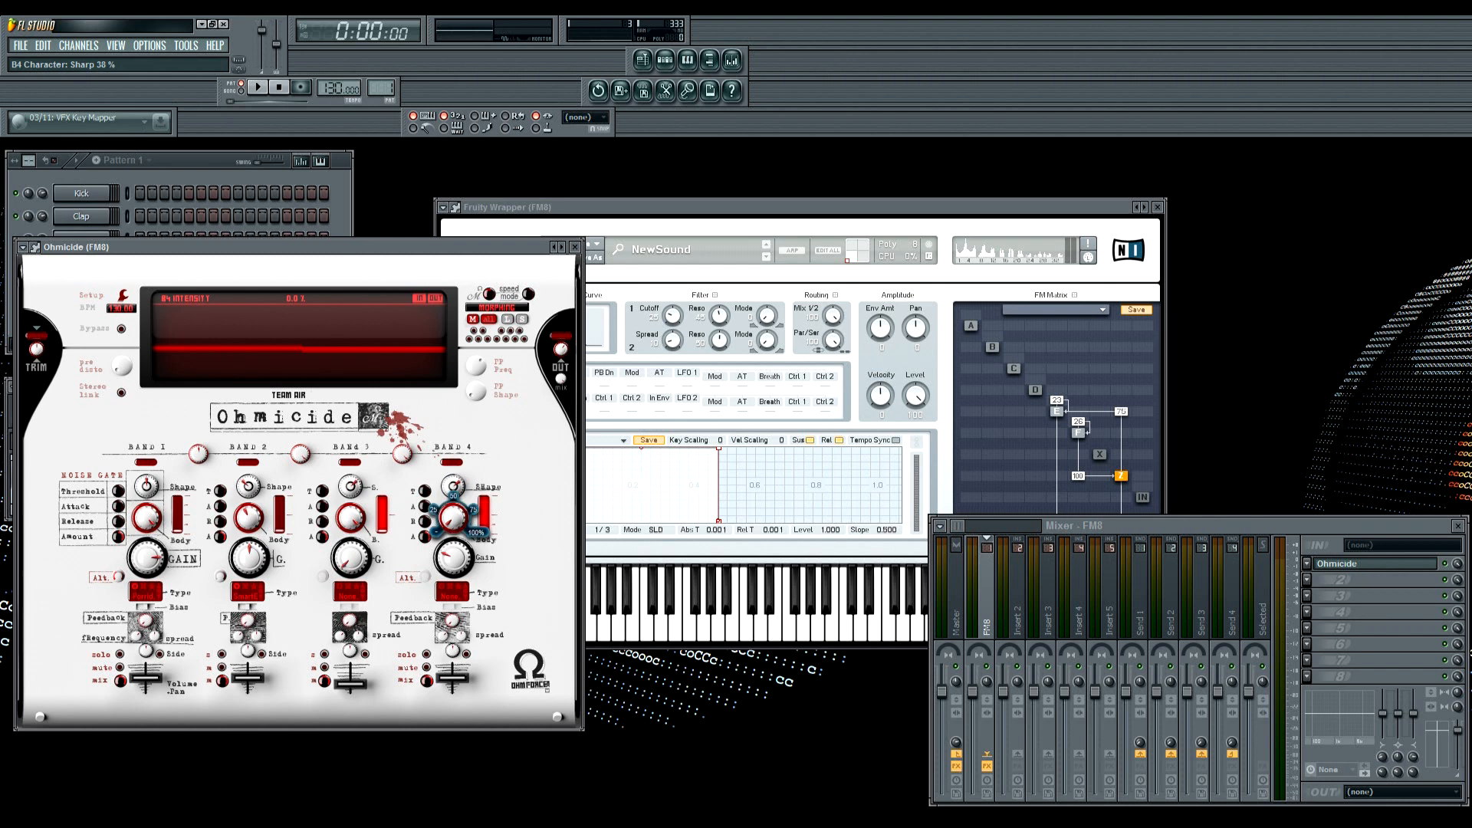
pyautogui.moveTo(453, 517); pyautogui.dragTo(453, 468)
pyautogui.moveTo(453, 558); pyautogui.dragTo(454, 605)
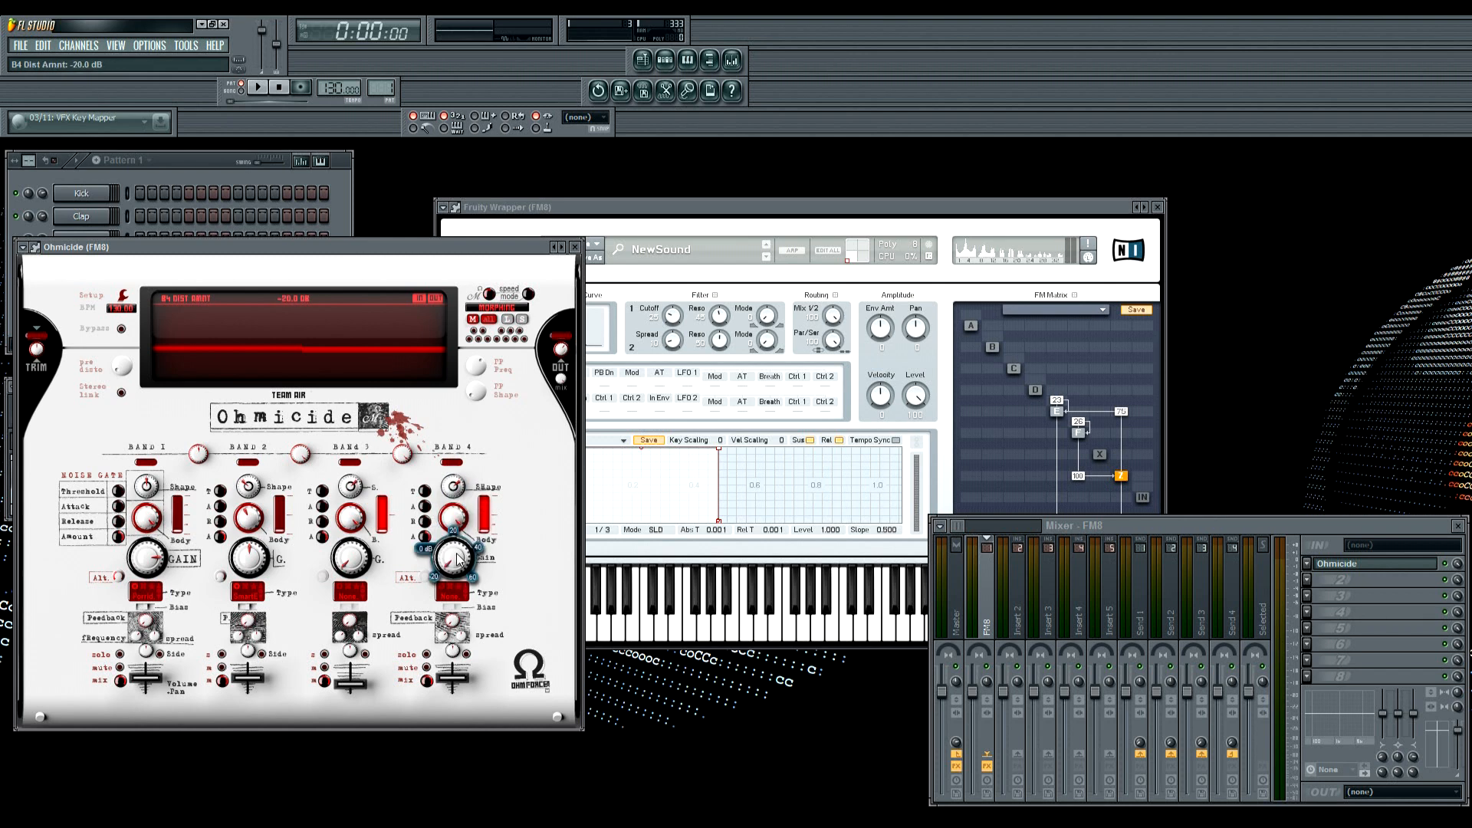
pyautogui.click(575, 248)
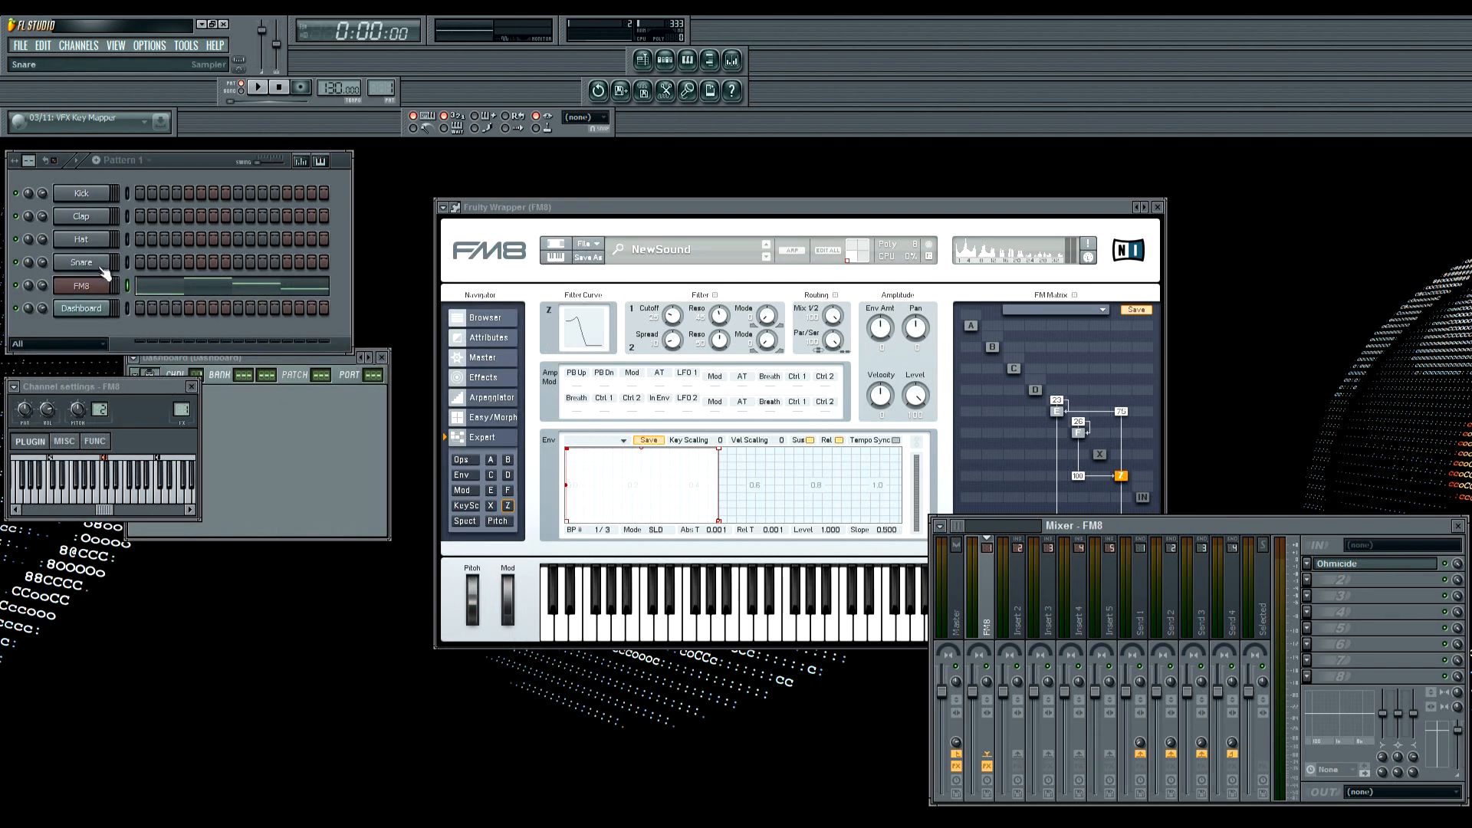
# Show the Dashboard below the channel settings and play the pattern while turning the Modulation wheel to hear the distorted bass
pyautogui.click(81, 308)
pyautogui.moveTo(238, 361); pyautogui.dragTo(208, 560)
pyautogui.moveTo(101, 614); pyautogui.dragTo(102, 579)
pyautogui.press('space')
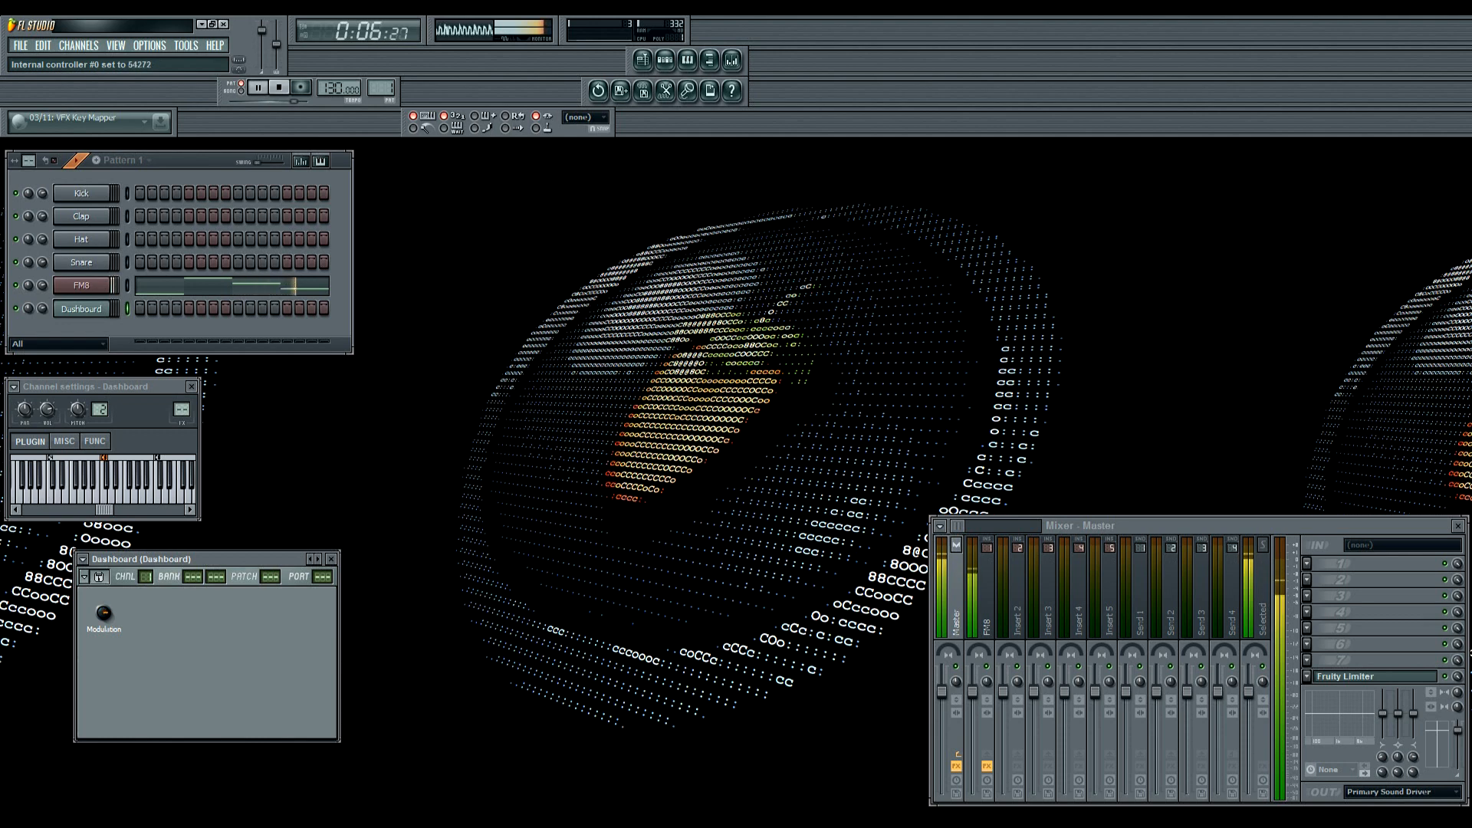
pyautogui.press('space')
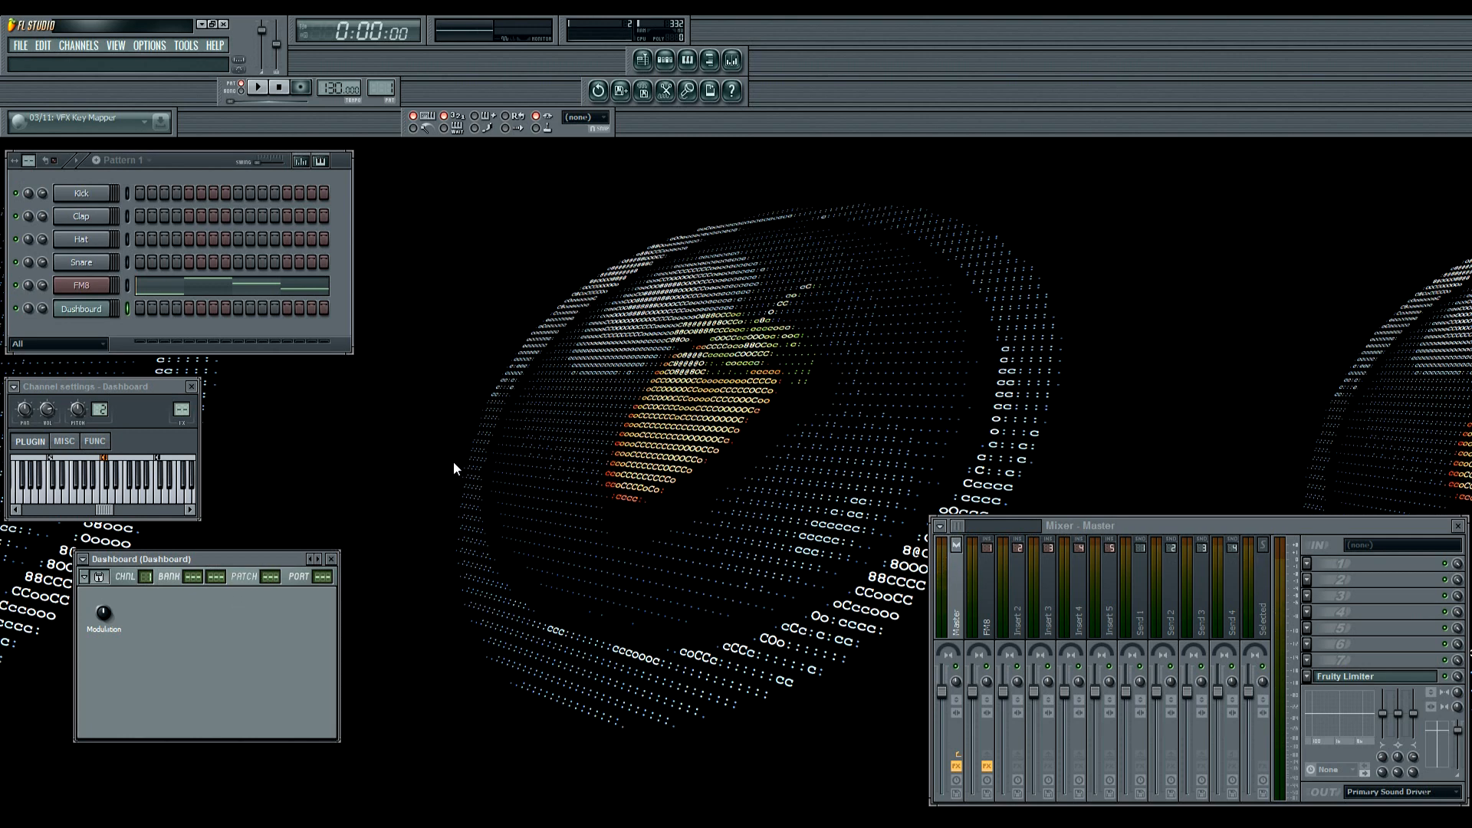
# Add a Fruity Parametric EQ to the second effect slot of the FM8 mixer track
pyautogui.click(989, 594)
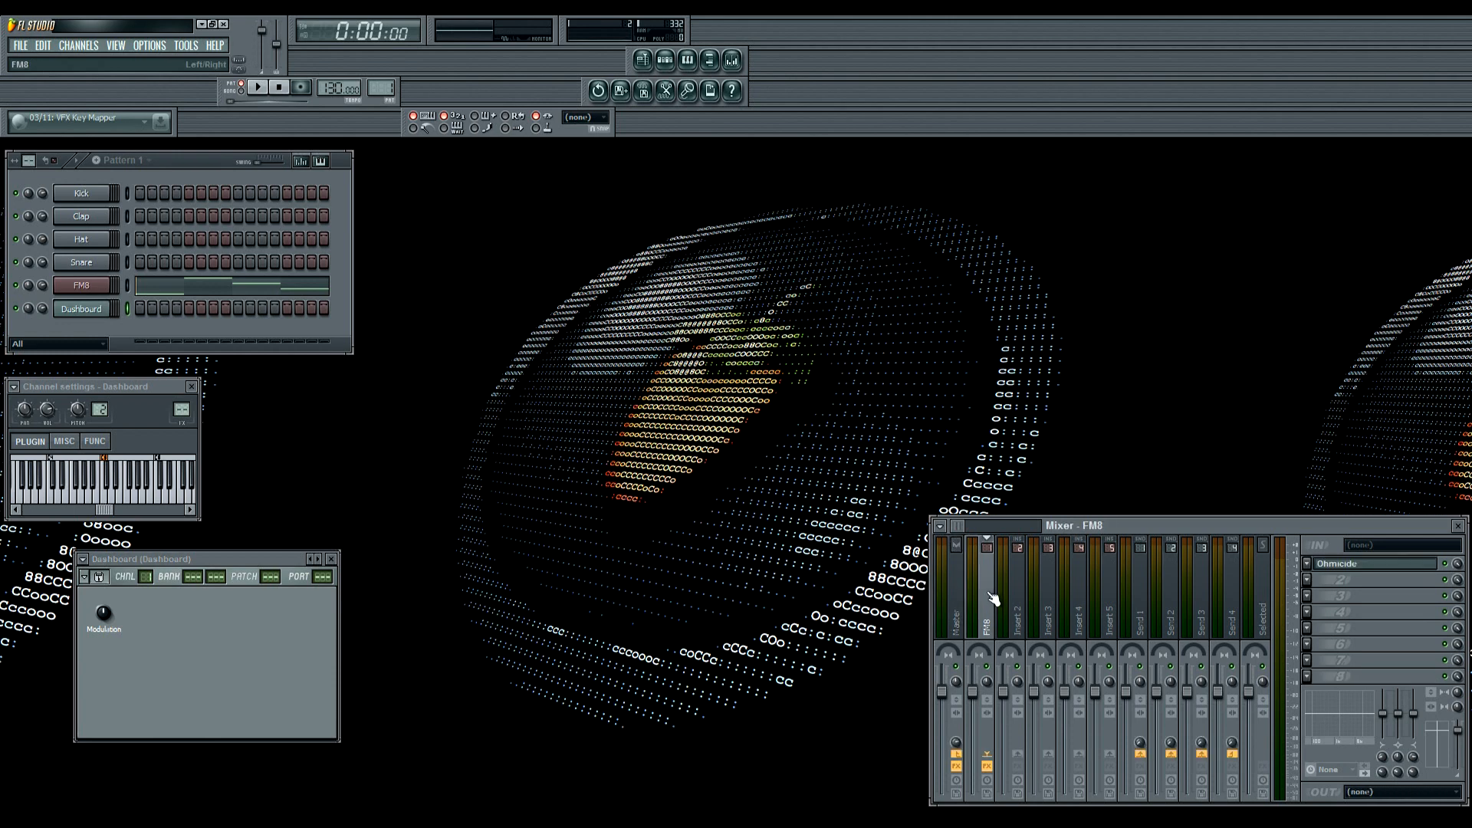
pyautogui.click(1309, 580)
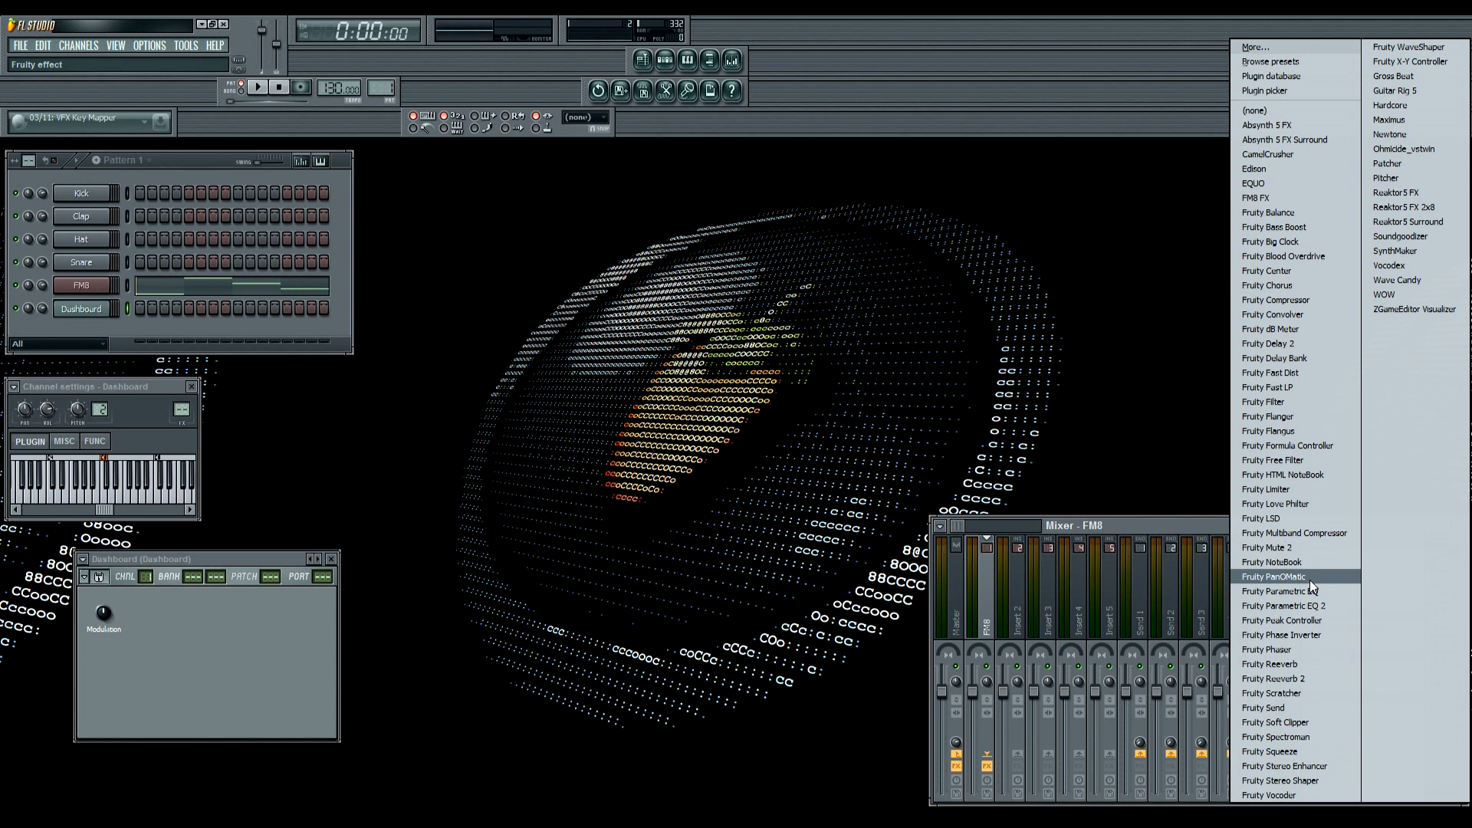
pyautogui.click(1317, 575)
pyautogui.click(1317, 588)
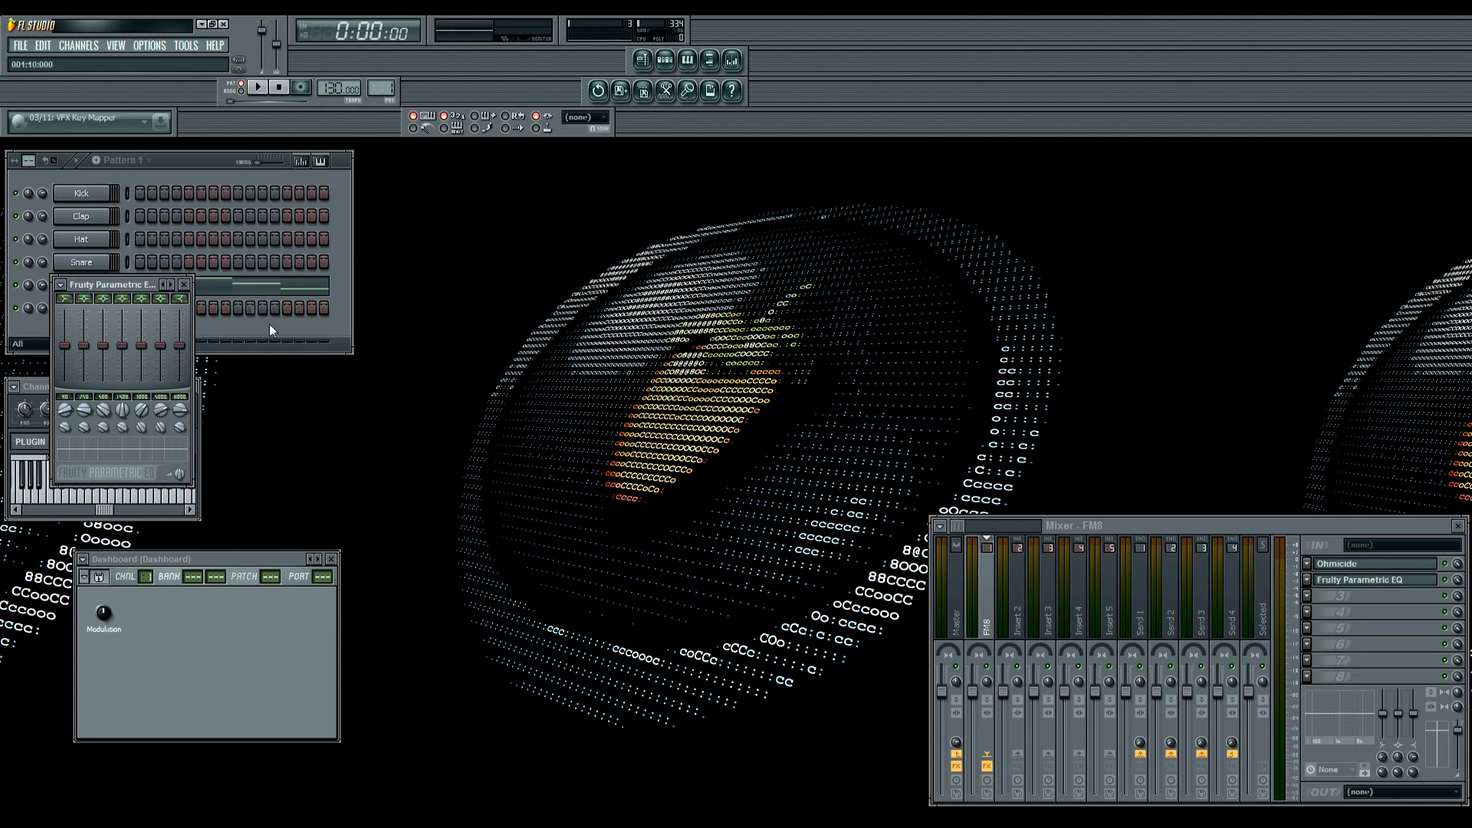
# Disable EQ bands 2 to 7 and turn band 1 into a high-pass filter
pyautogui.click(164, 287)
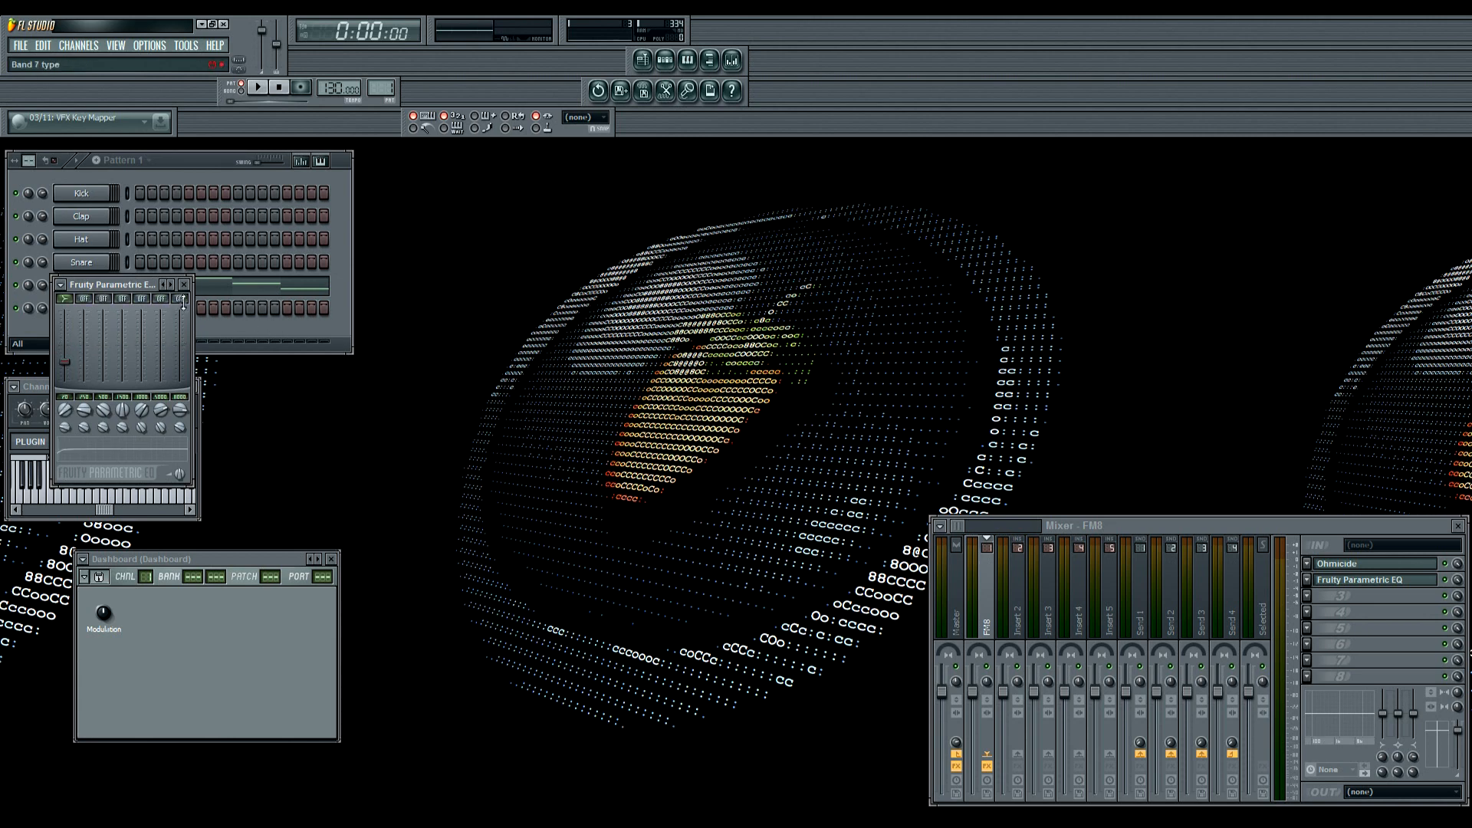
pyautogui.click(66, 298)
pyautogui.click(65, 298)
pyautogui.click(65, 428)
# Rename the parametric EQ in the second effect slot as HP Filter
pyautogui.rightClick(1344, 581)
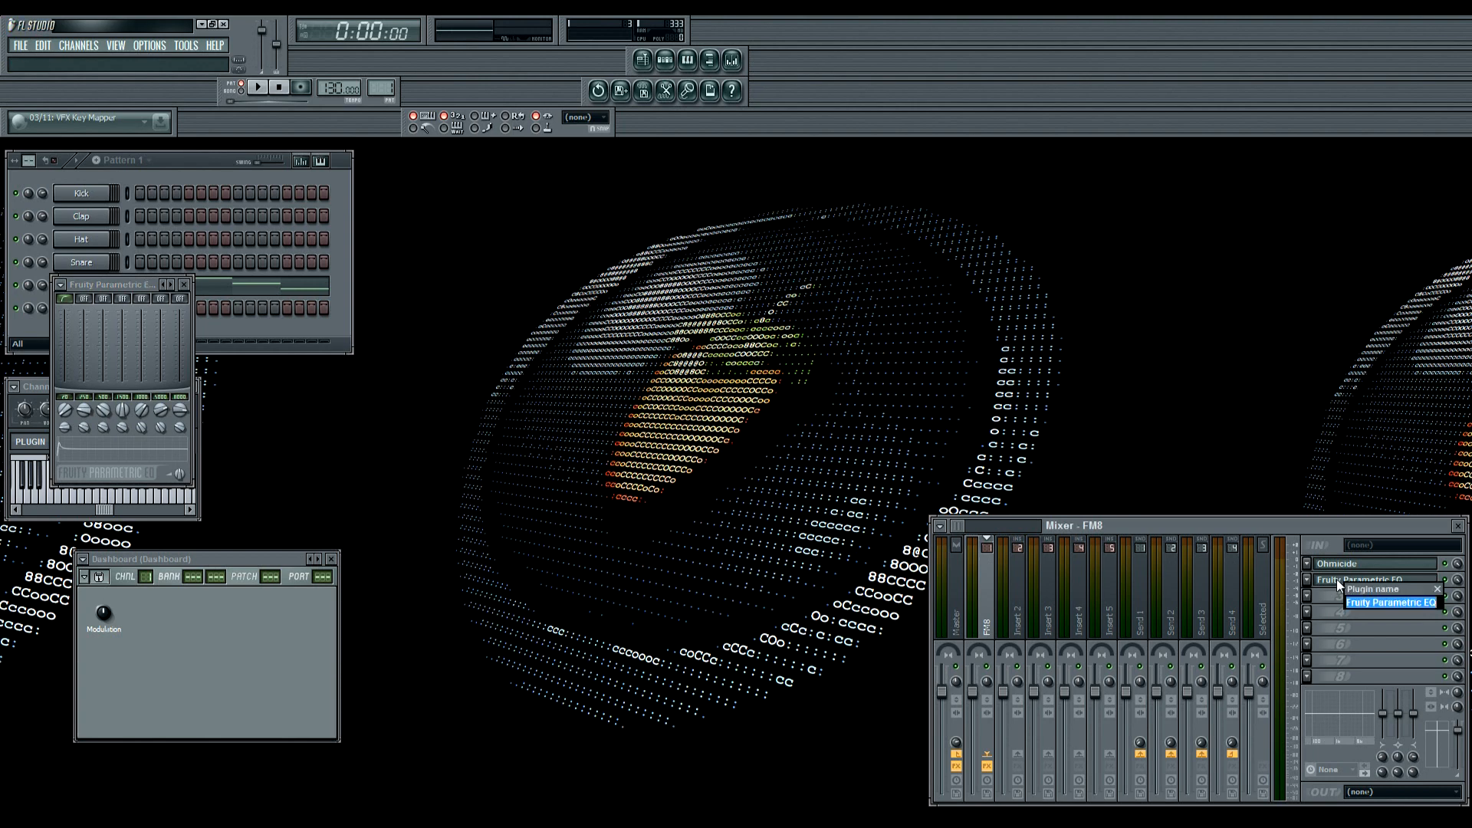
pyautogui.write('HP Filter')
pyautogui.press('Return')
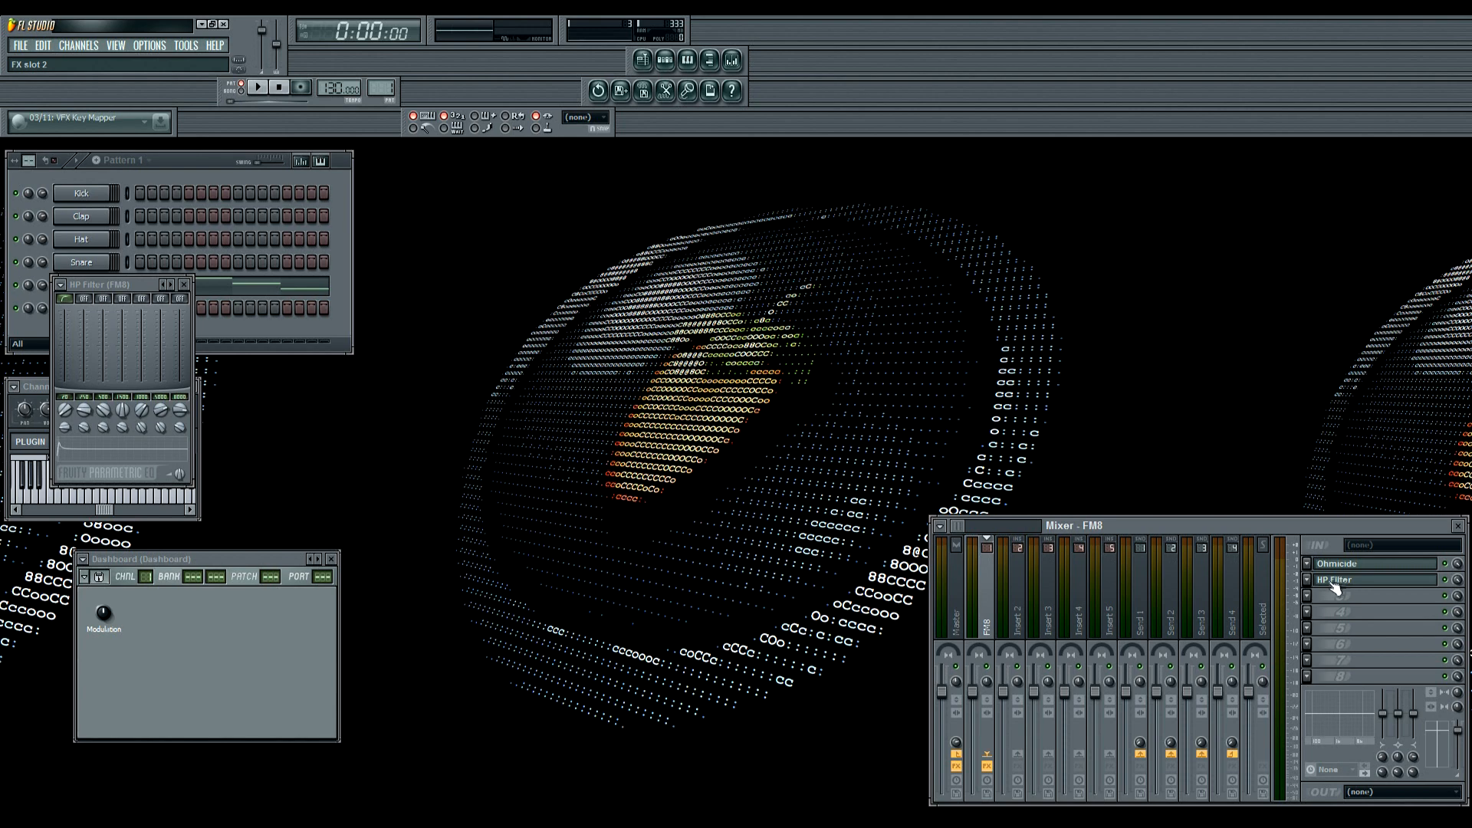
# Add a Fruity Formula Controller to the third effect slot and move its window clear of the HP Filter
pyautogui.click(1312, 602)
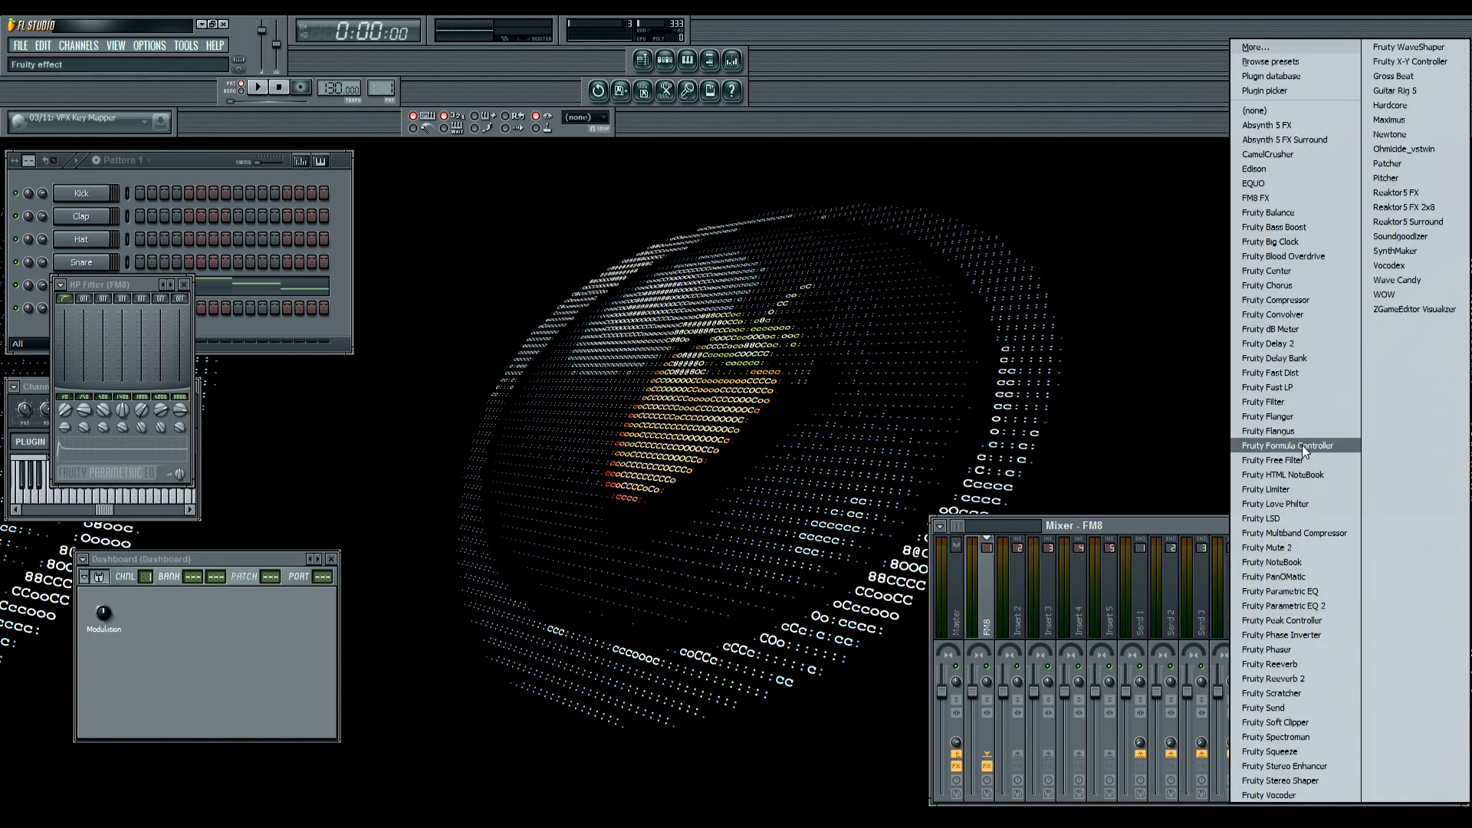
pyautogui.click(1301, 445)
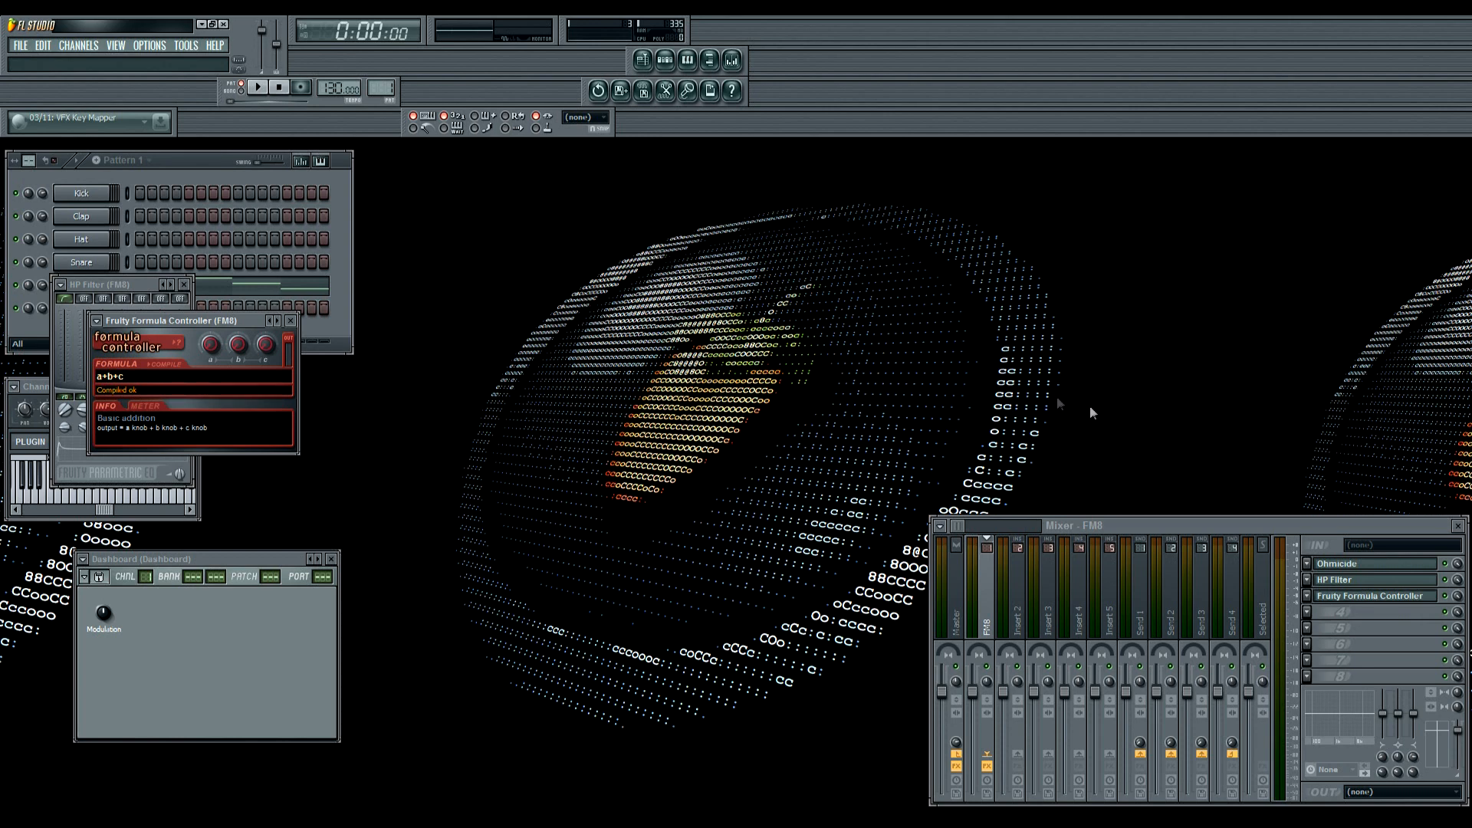
pyautogui.moveTo(246, 320); pyautogui.dragTo(614, 279)
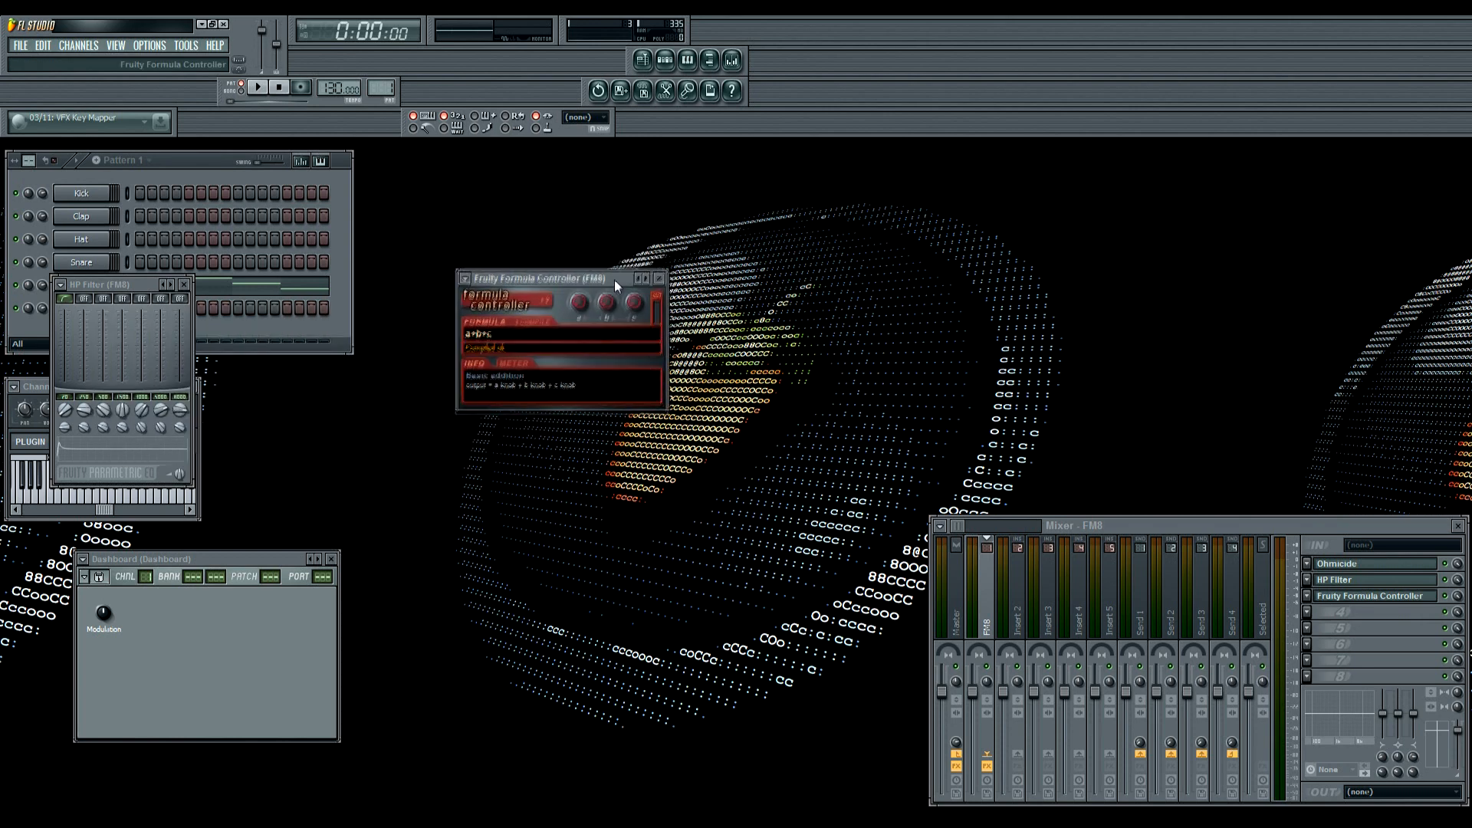
# Link the HP Filter's band 1 frequency to the internal controller Formula ctrl (FM8) - Out
pyautogui.rightClick(64, 409)
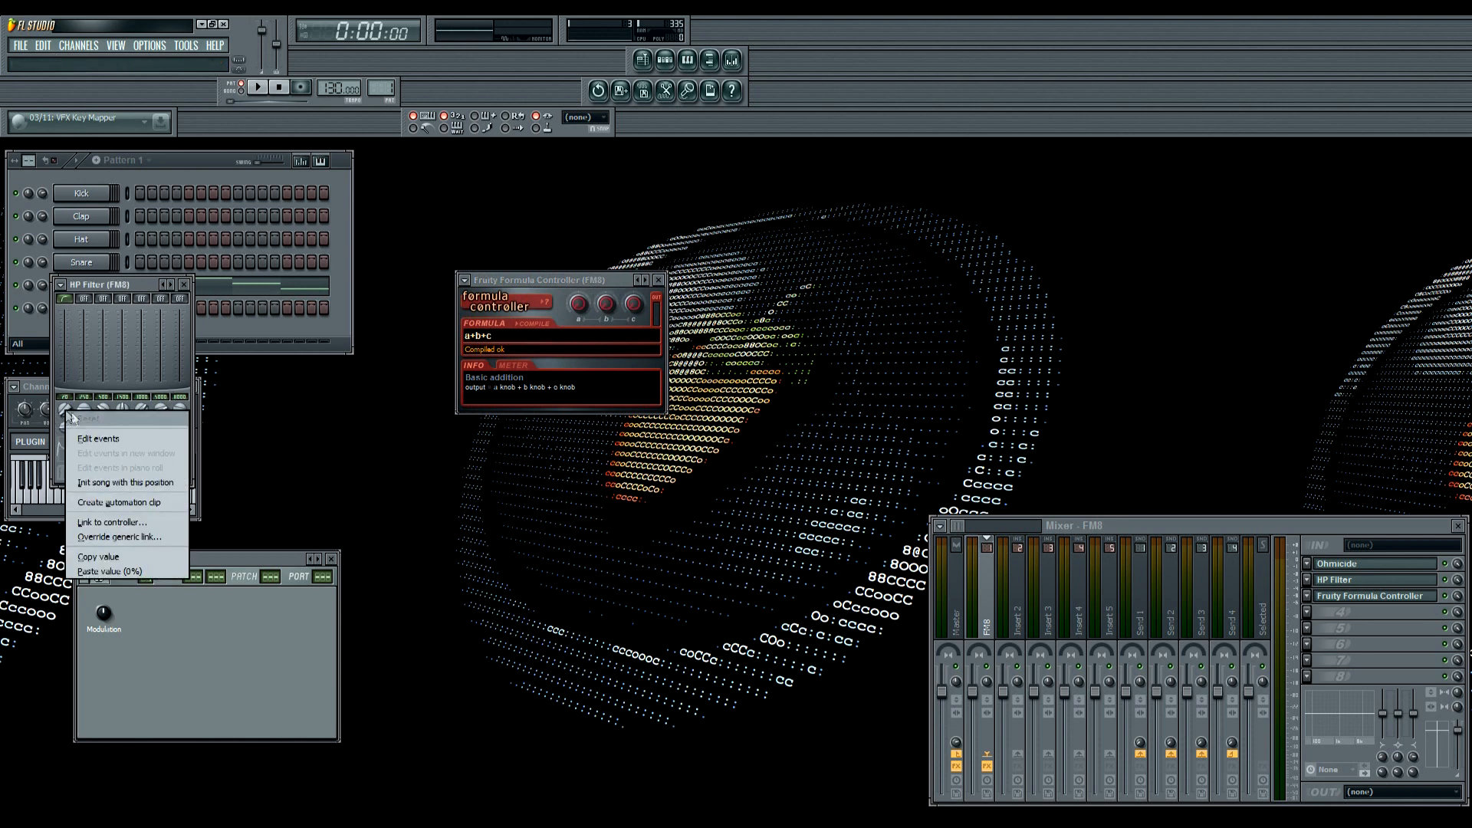
pyautogui.click(112, 521)
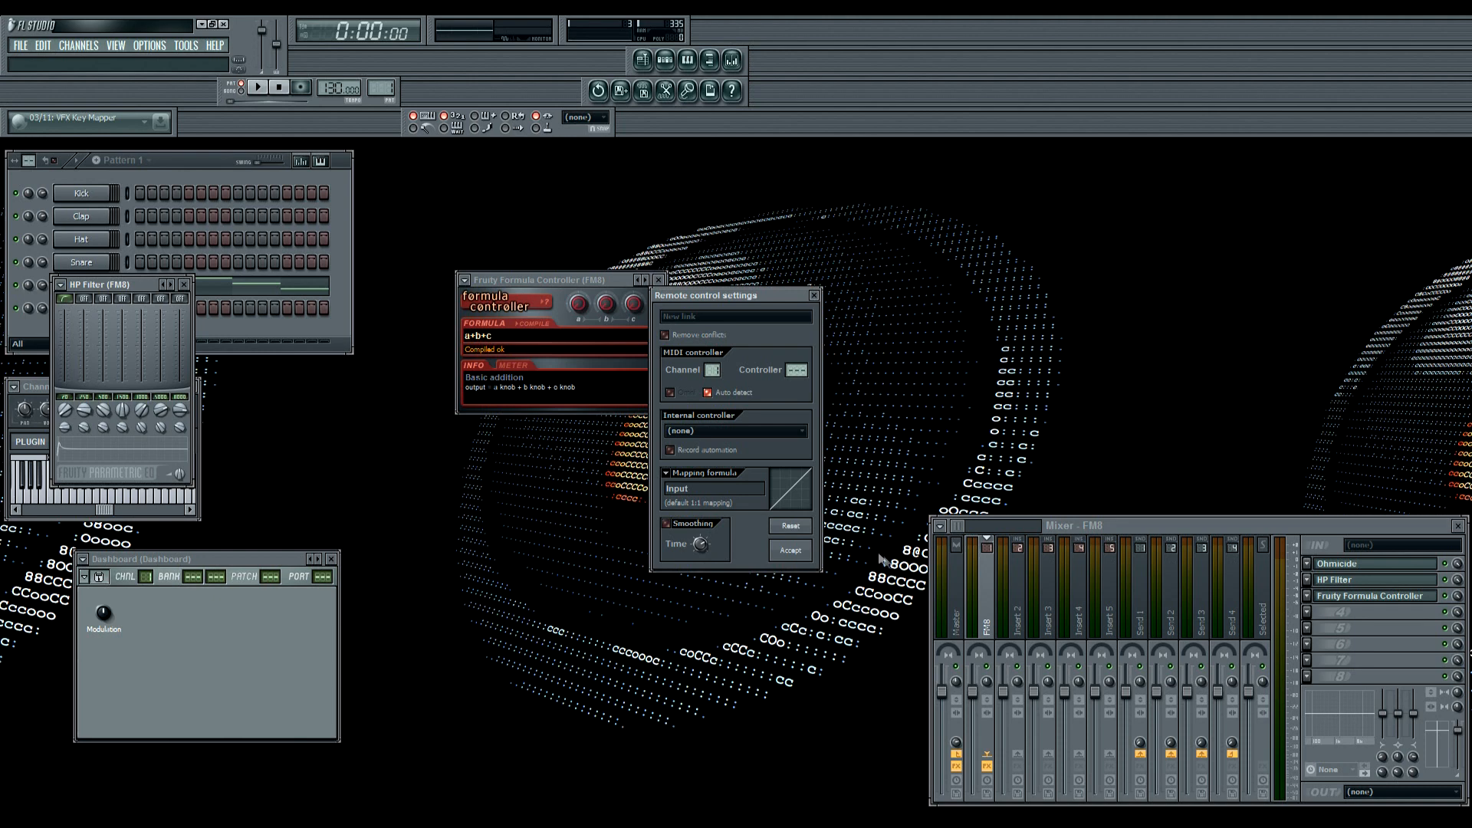
pyautogui.click(790, 434)
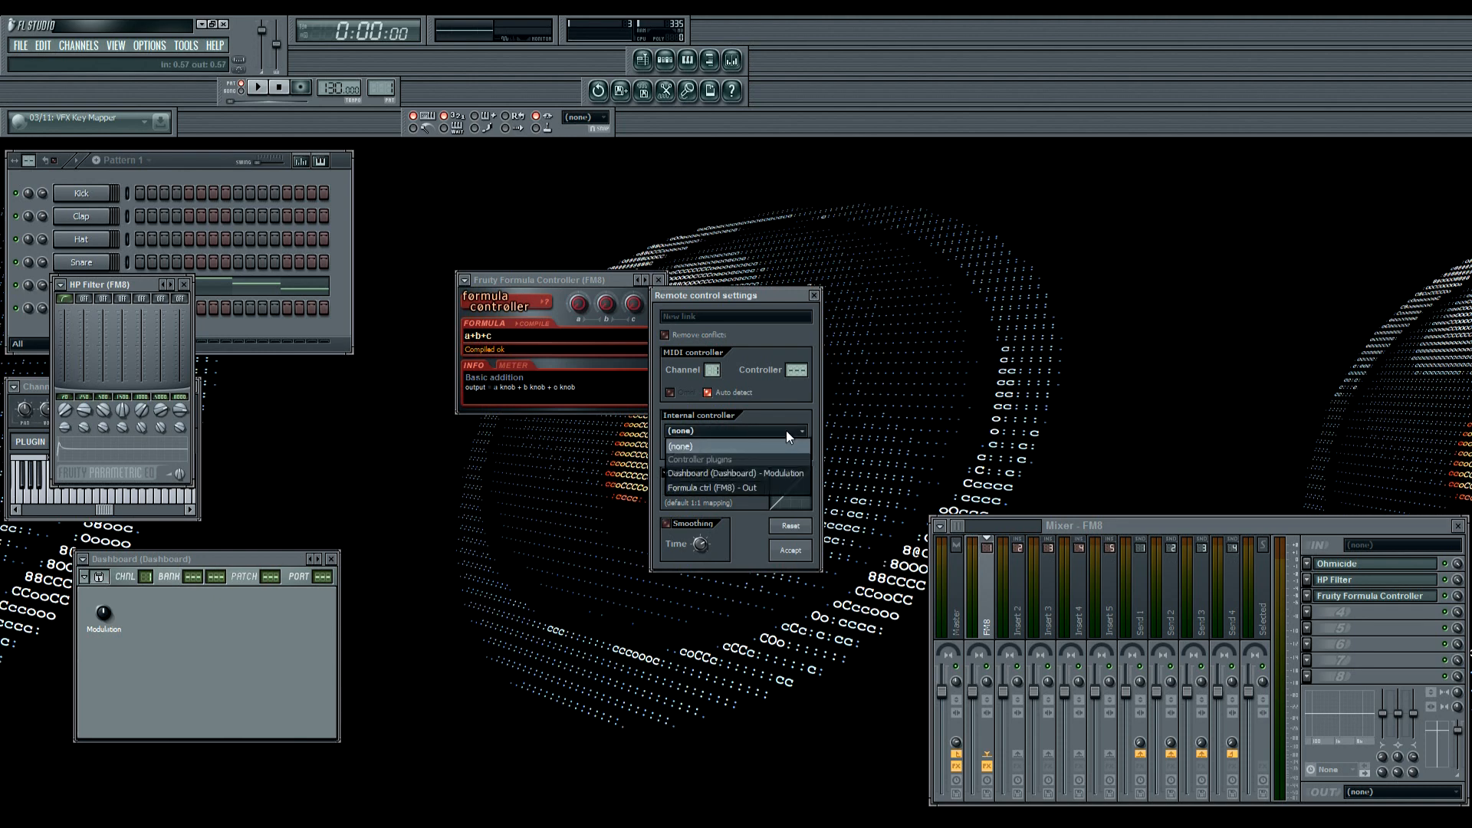
pyautogui.click(762, 487)
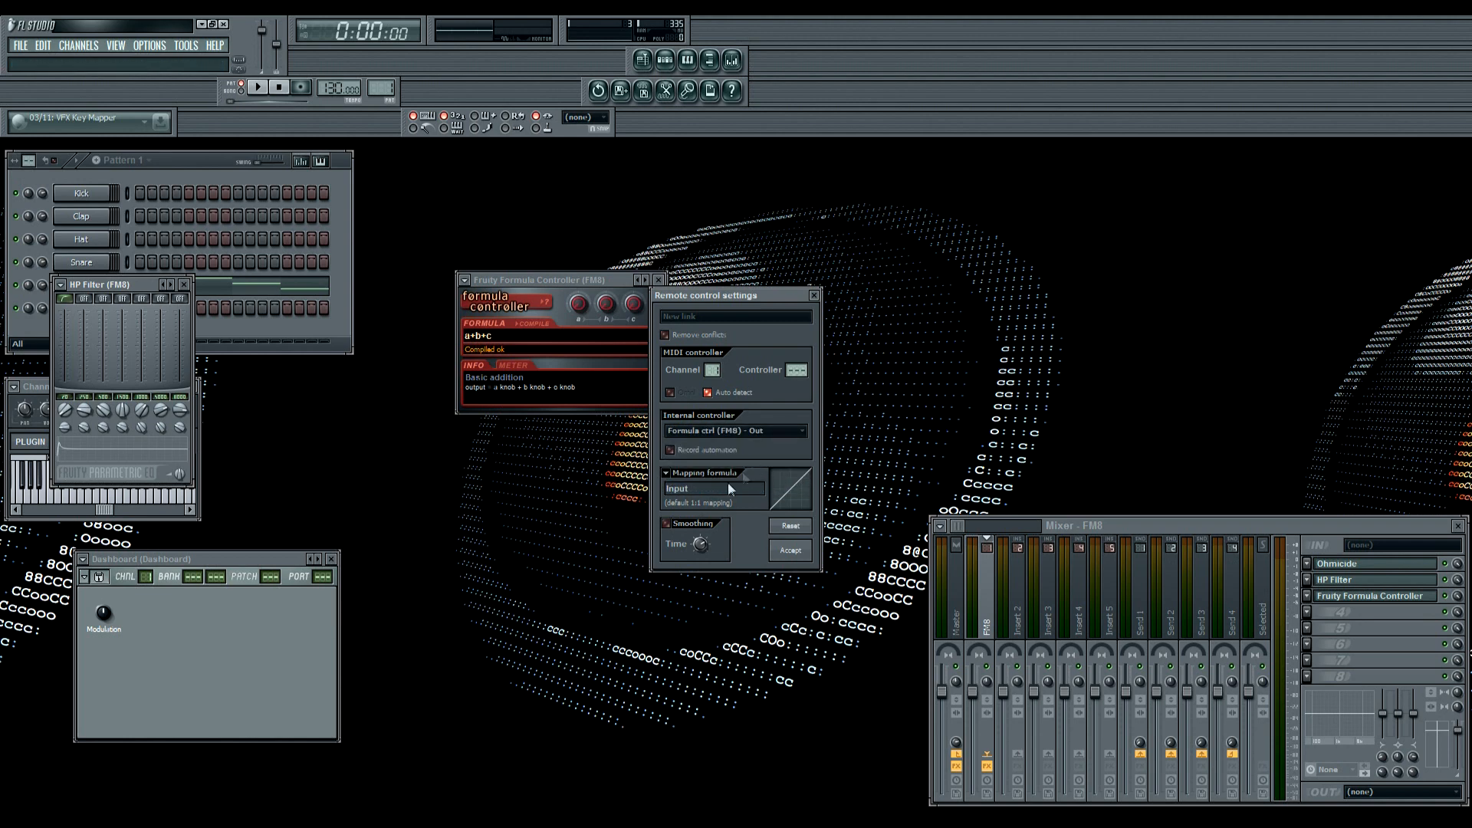
pyautogui.click(802, 561)
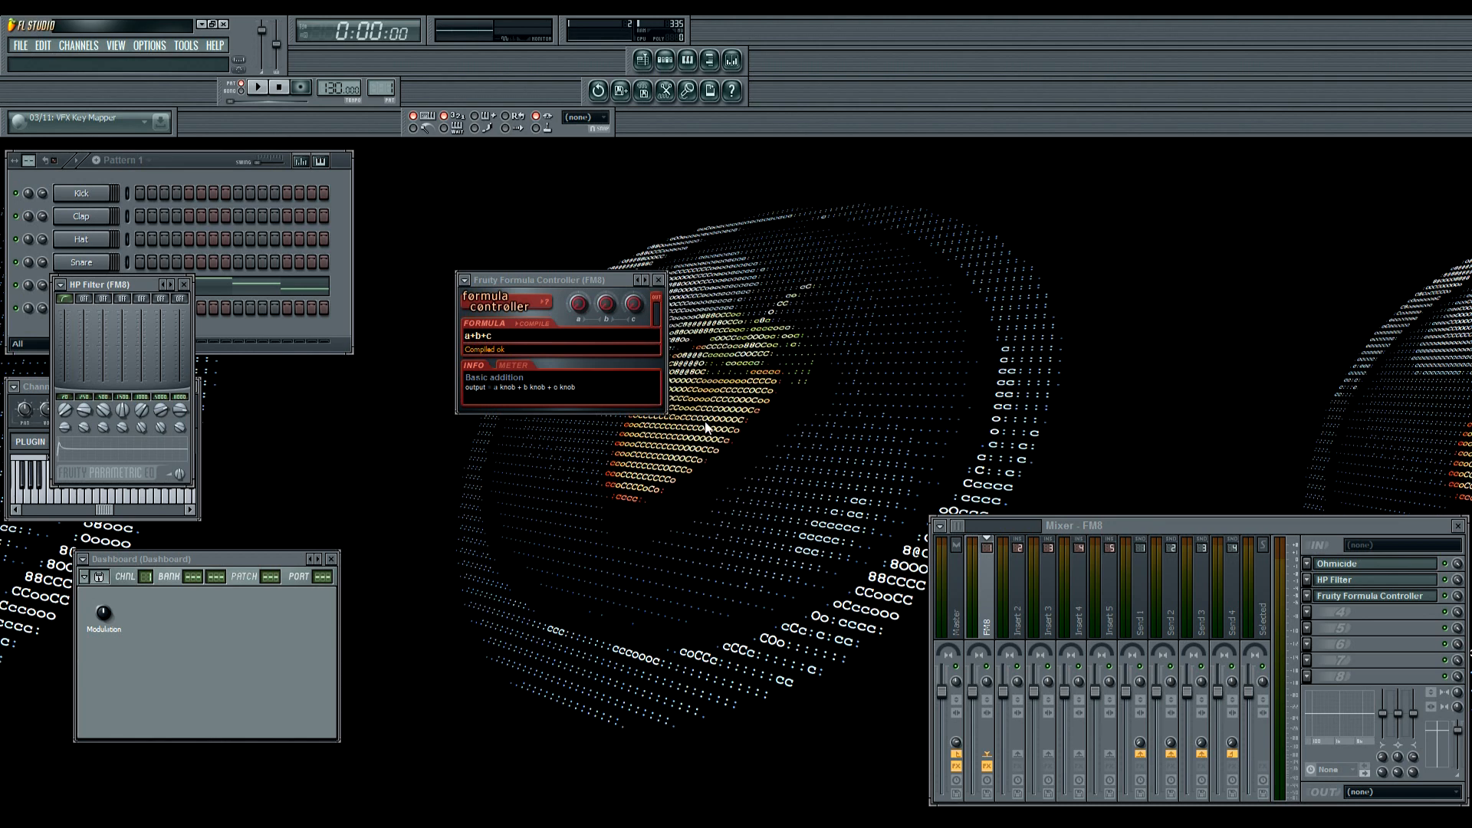
# Link the Formula Controller's knob a to Dashboard - Modulation with smoothing enabled
pyautogui.rightClick(579, 305)
pyautogui.click(641, 420)
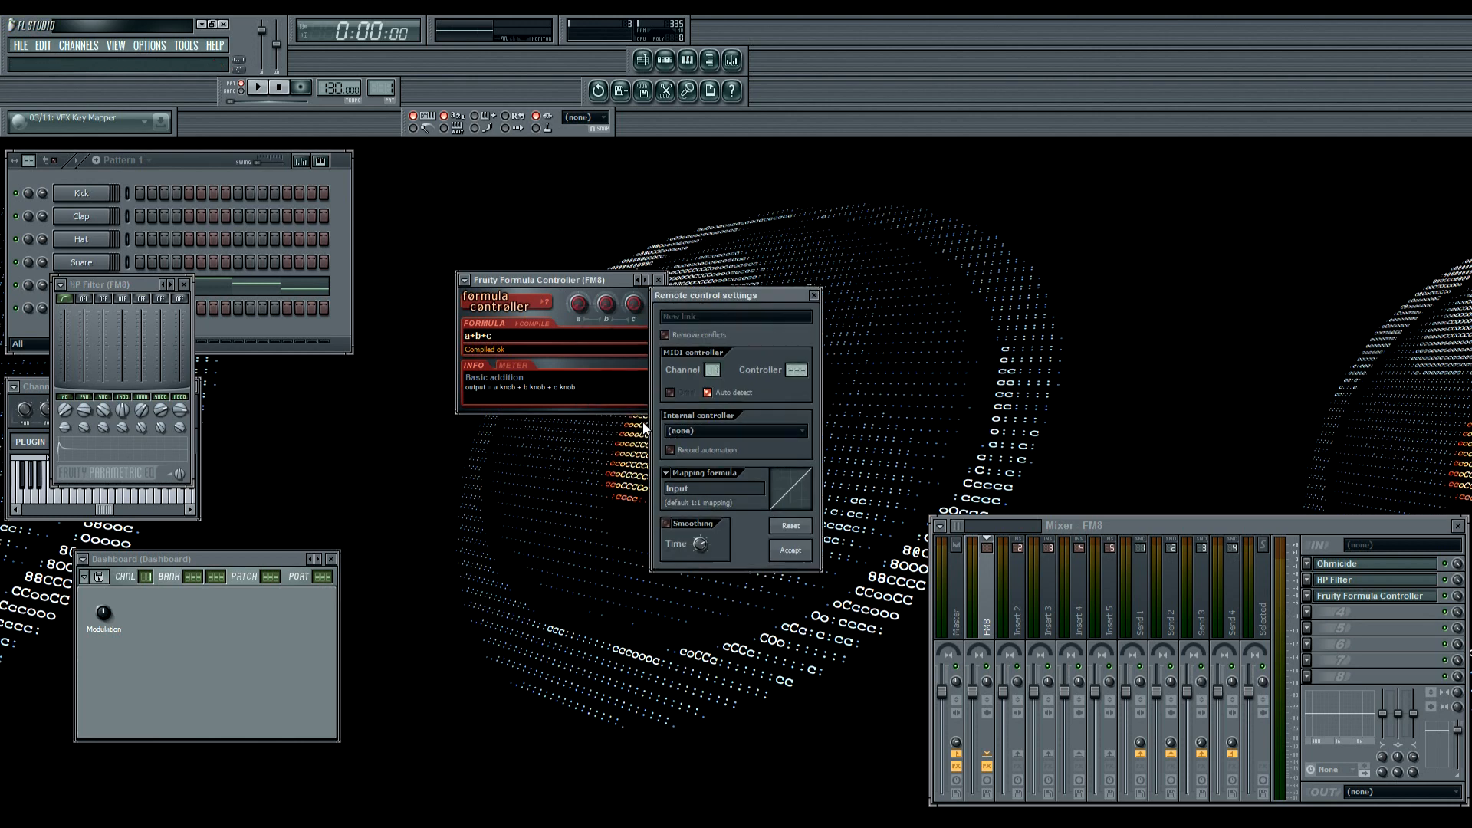
pyautogui.click(728, 431)
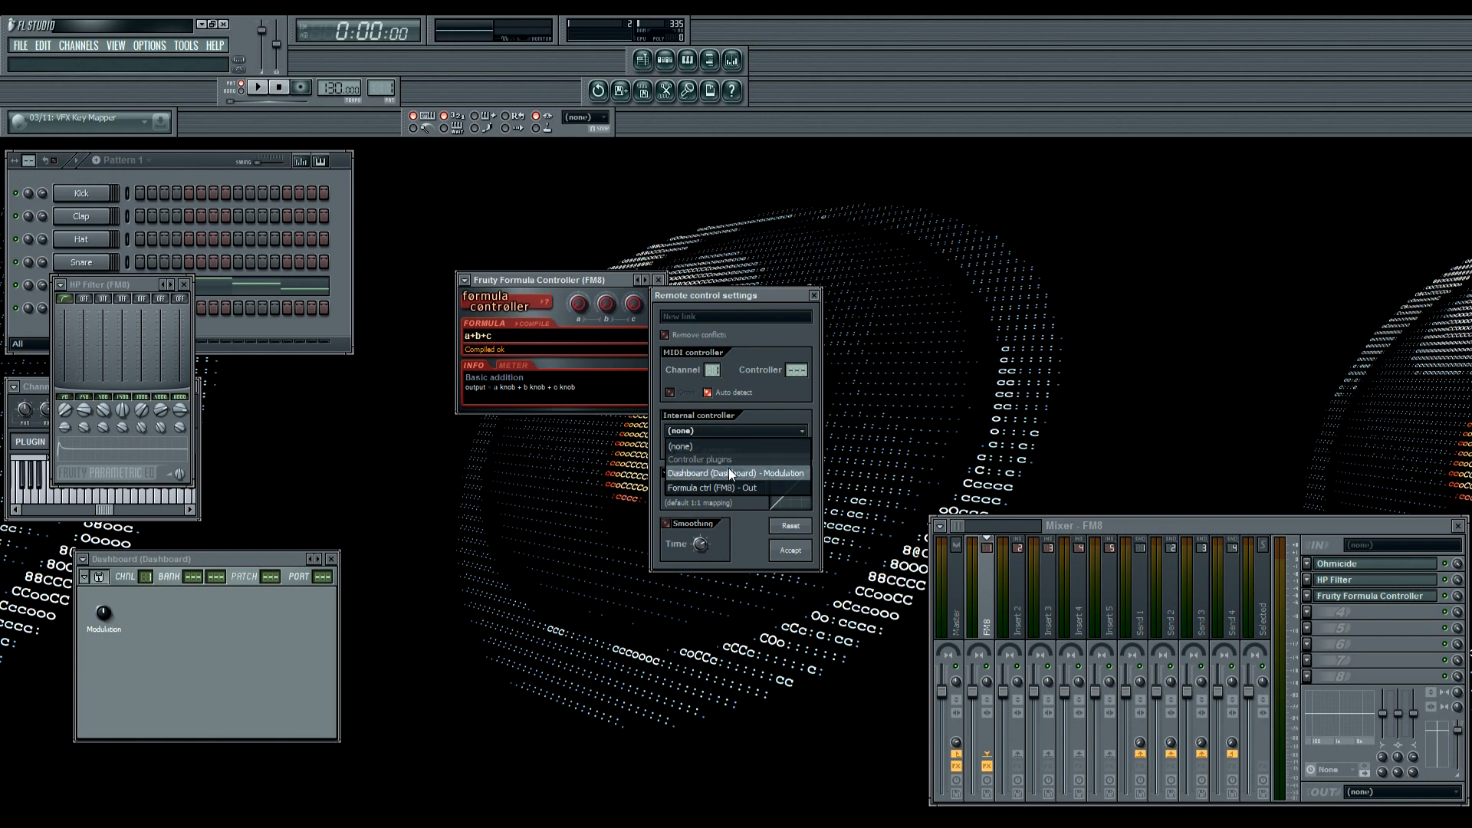
pyautogui.click(729, 469)
pyautogui.click(666, 523)
pyautogui.click(665, 523)
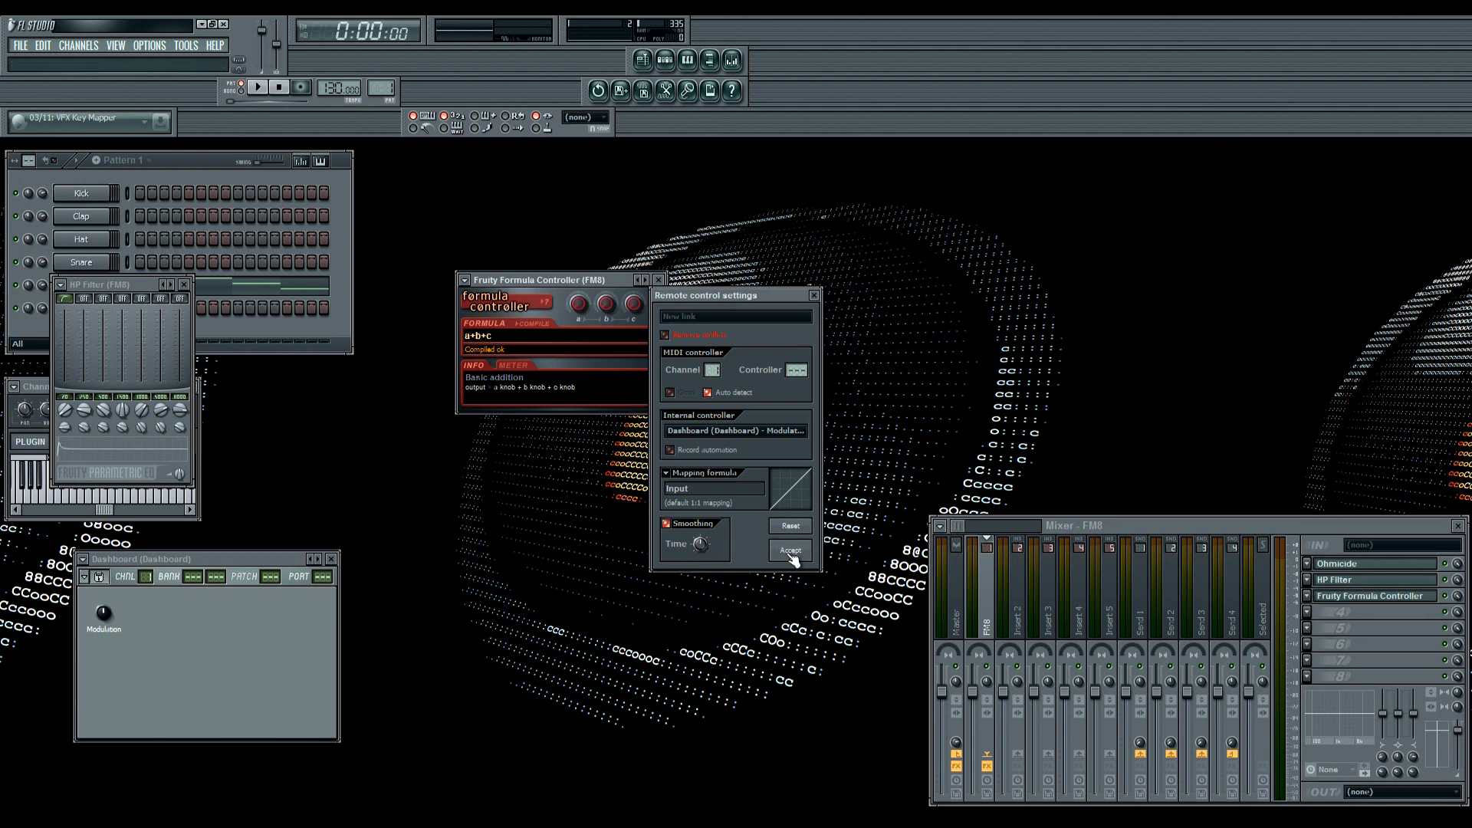
pyautogui.click(790, 552)
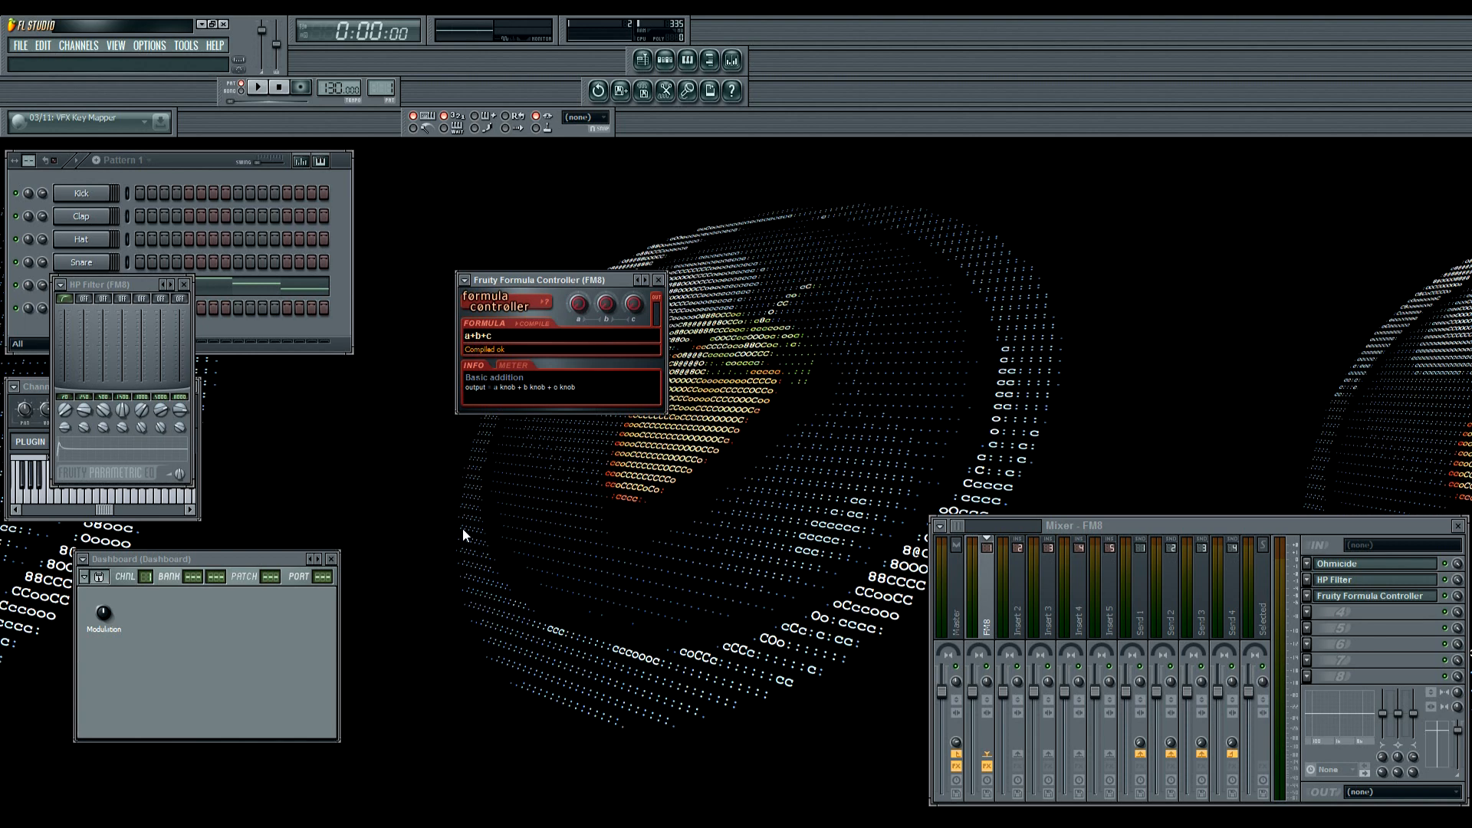
# Set the controller's formula to a/2.339, sweep the Modulation wheel to test the filter range, and close the Formula Controller
pyautogui.moveTo(103, 612)
pyautogui.mouseDown()
pyautogui.moveTo(104, 632)
pyautogui.moveTo(103, 611)
pyautogui.mouseUp()
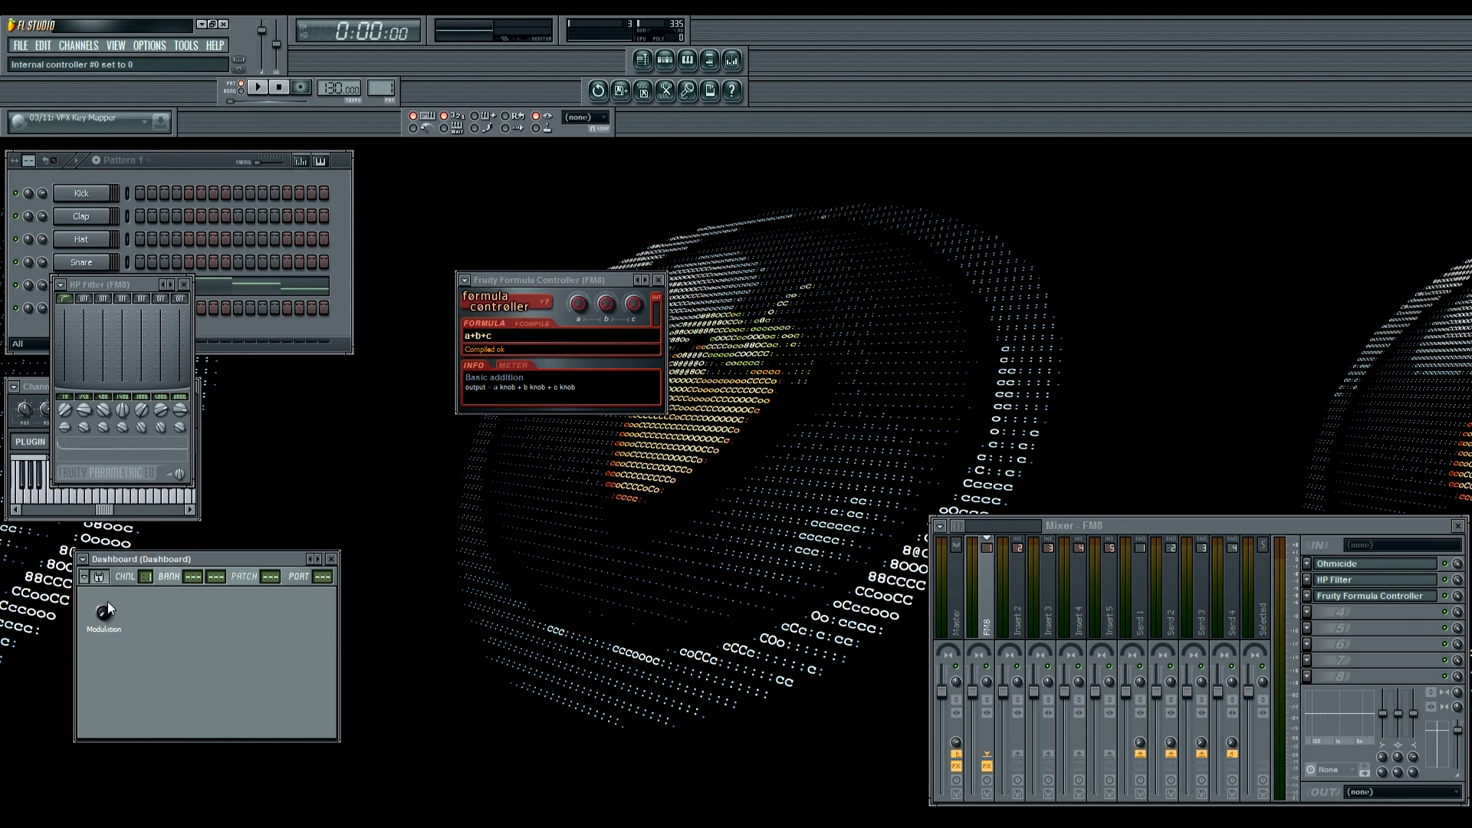
pyautogui.click(480, 336)
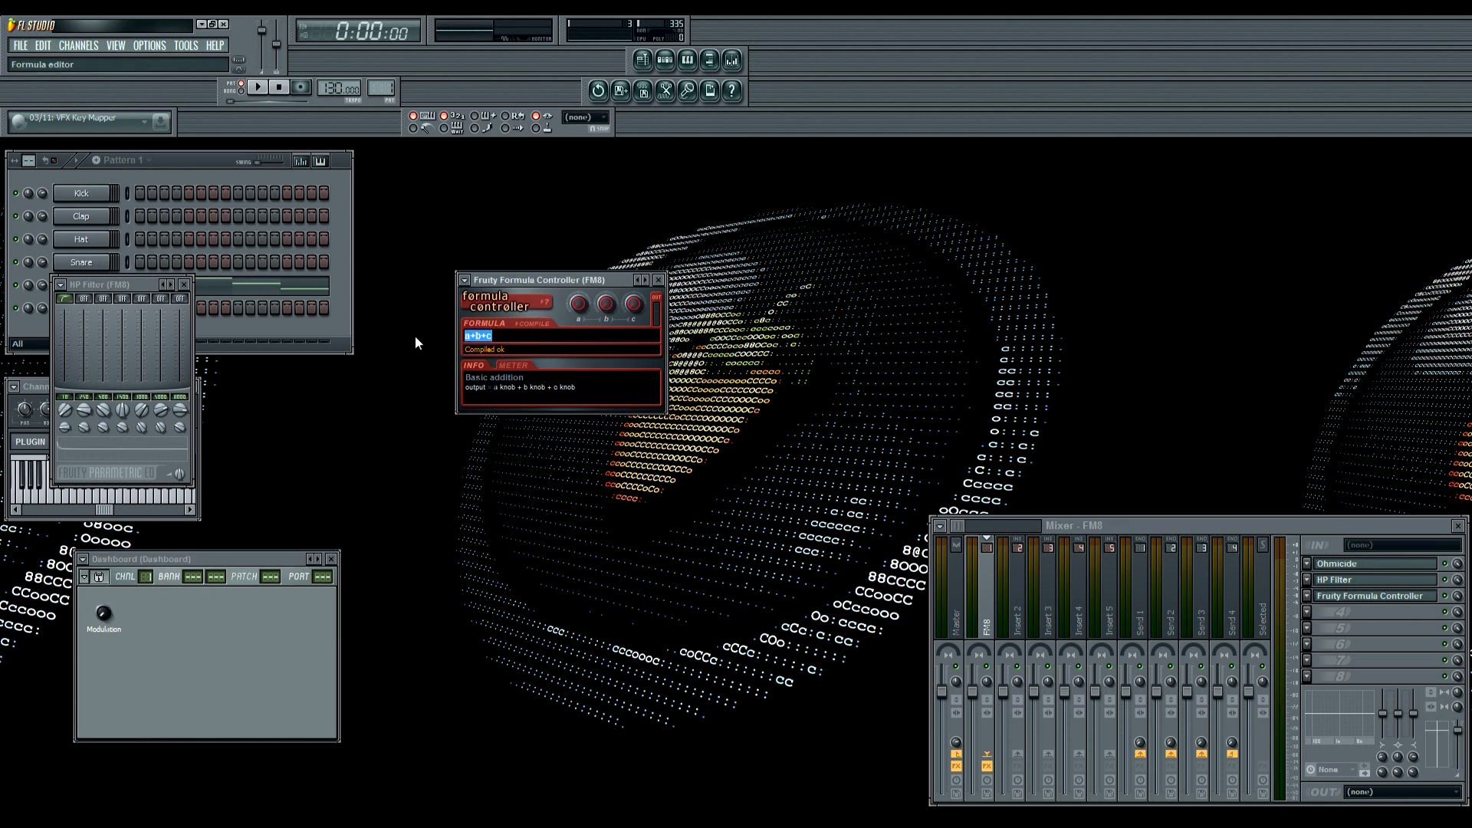
pyautogui.write('a/2.339')
pyautogui.moveTo(104, 613); pyautogui.dragTo(103, 536)
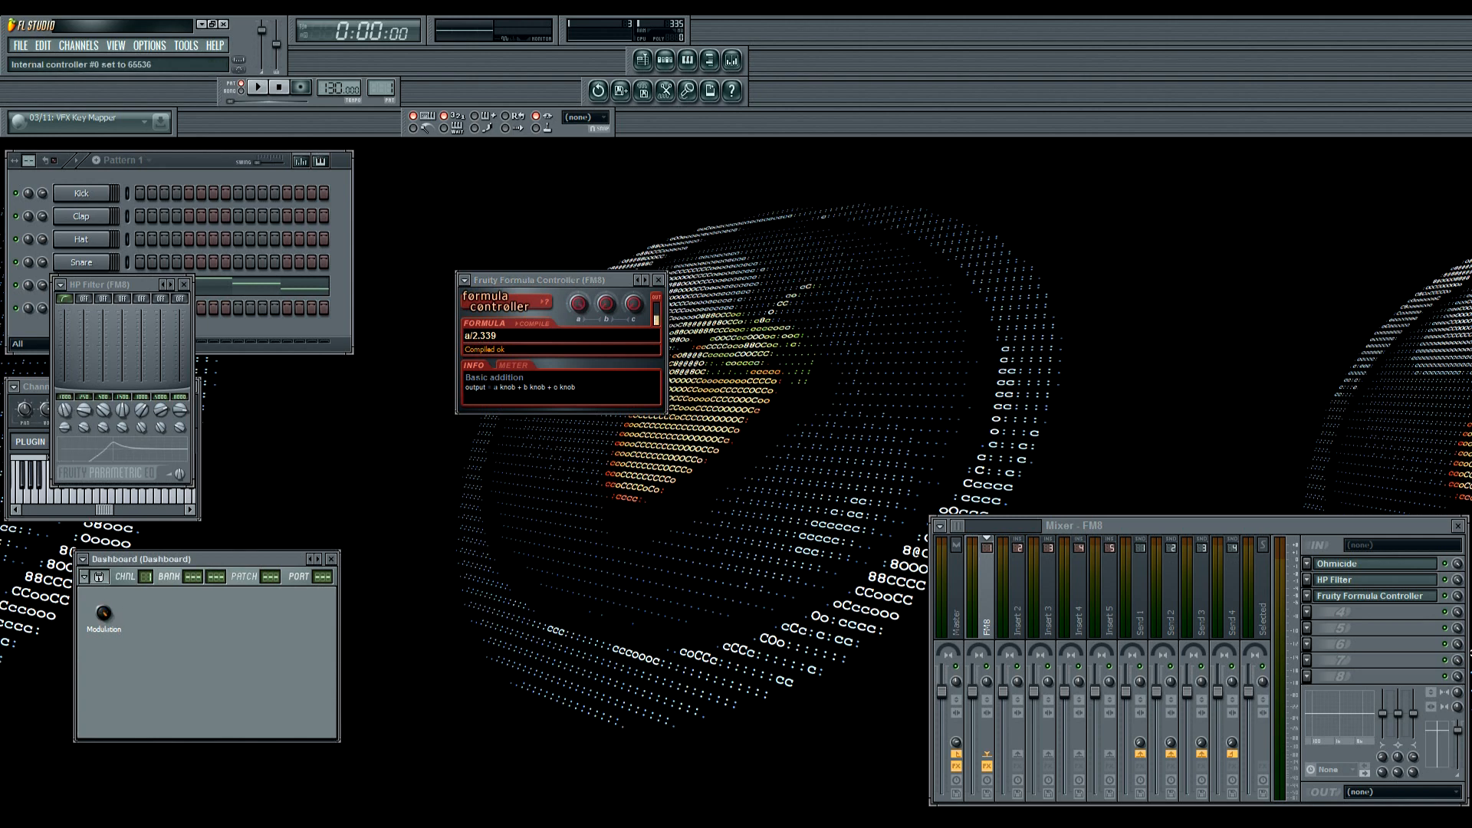
pyautogui.moveTo(104, 614); pyautogui.dragTo(103, 690)
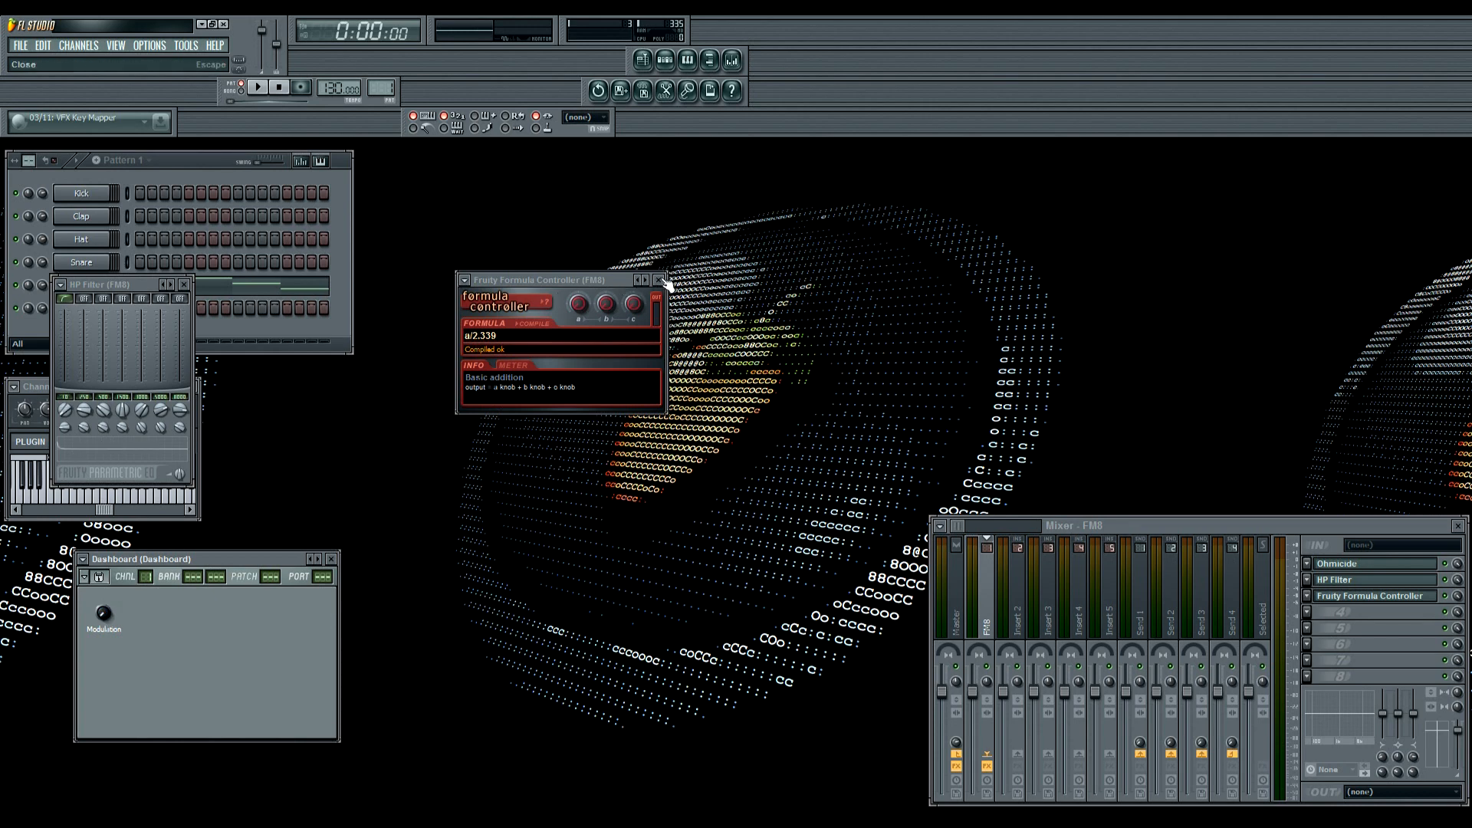
pyautogui.click(662, 282)
# Move the HP Filter window beside the step sequencer and copy the plugin into the fourth effect slot
pyautogui.moveTo(137, 283); pyautogui.dragTo(445, 167)
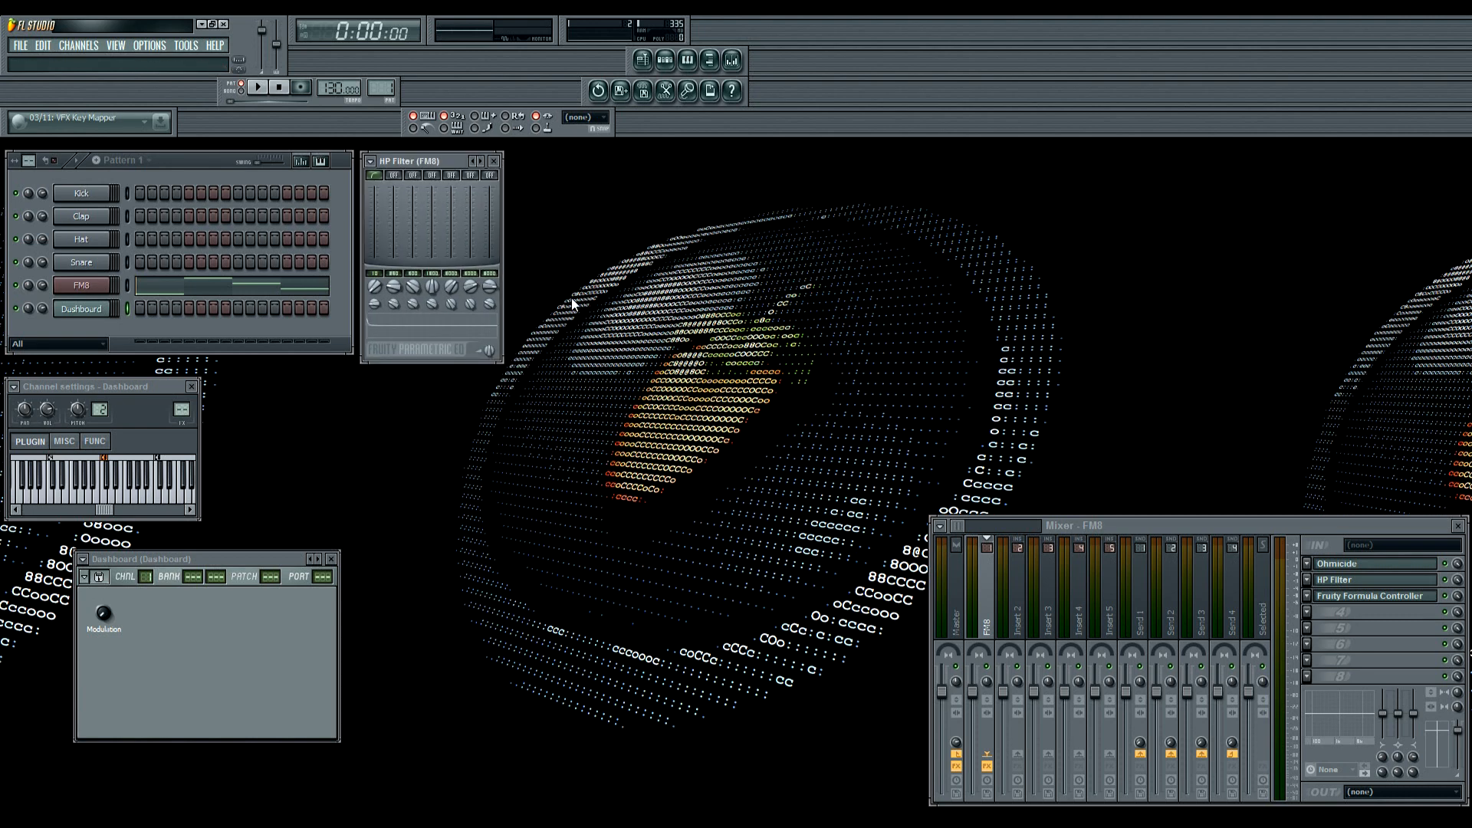
pyautogui.click(1307, 578)
pyautogui.moveTo(1329, 576); pyautogui.dragTo(1335, 611)
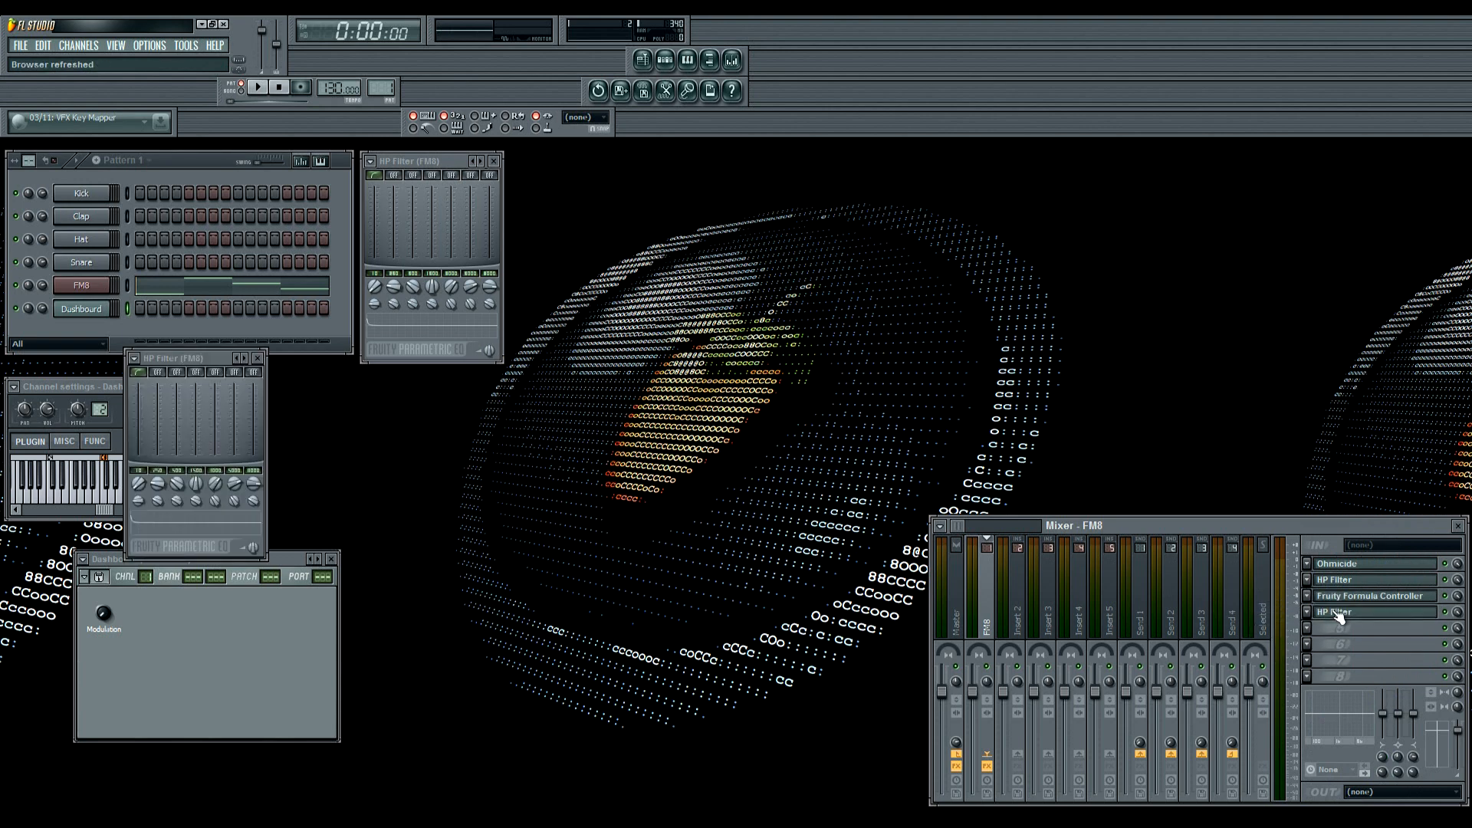
# Rename the copied filter in slot 4 as LP Filter and place its window beside the HP Filter window
pyautogui.rightClick(1331, 613)
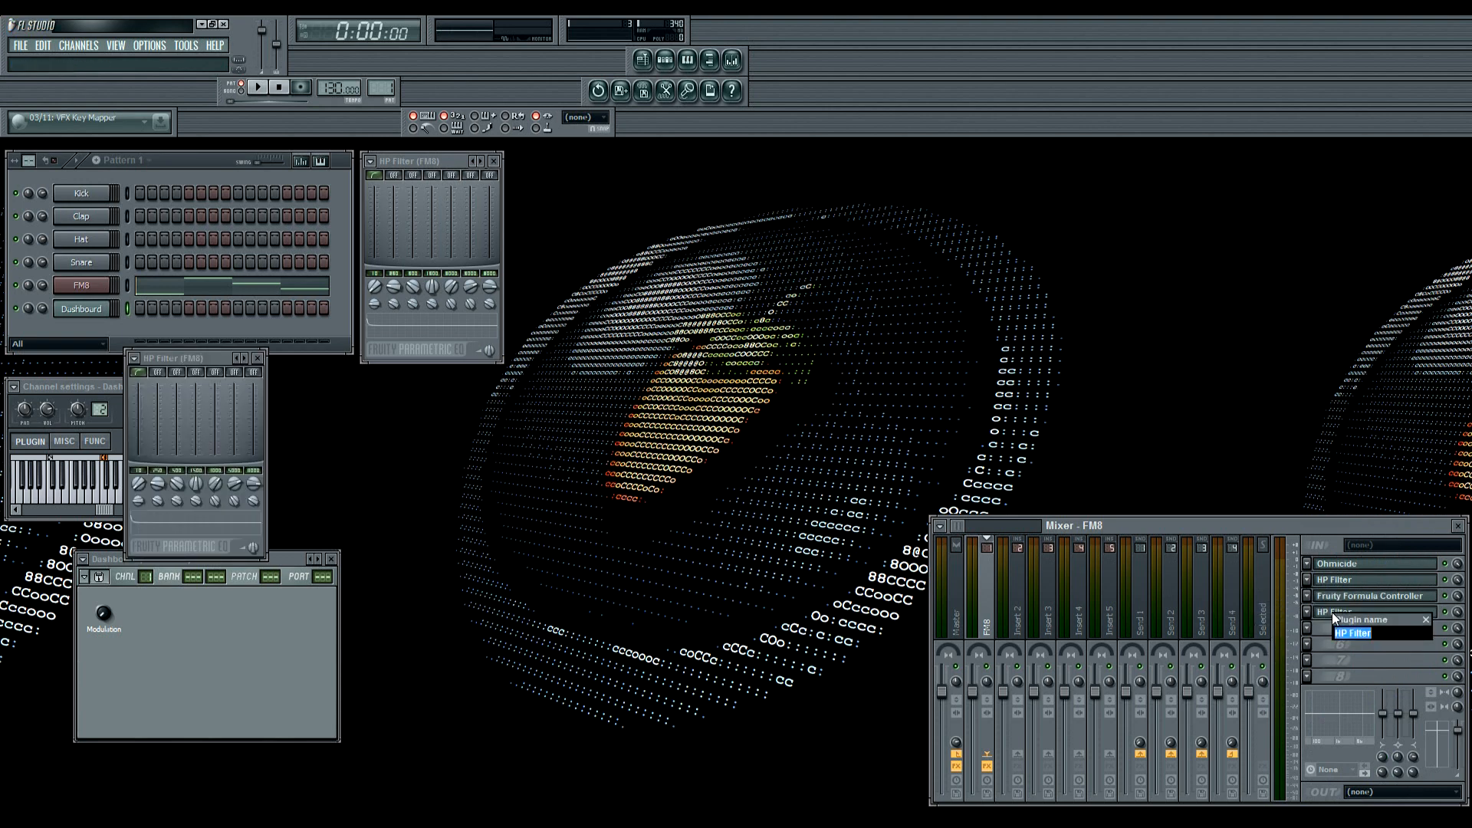
pyautogui.write('LP Filter')
pyautogui.press('Return')
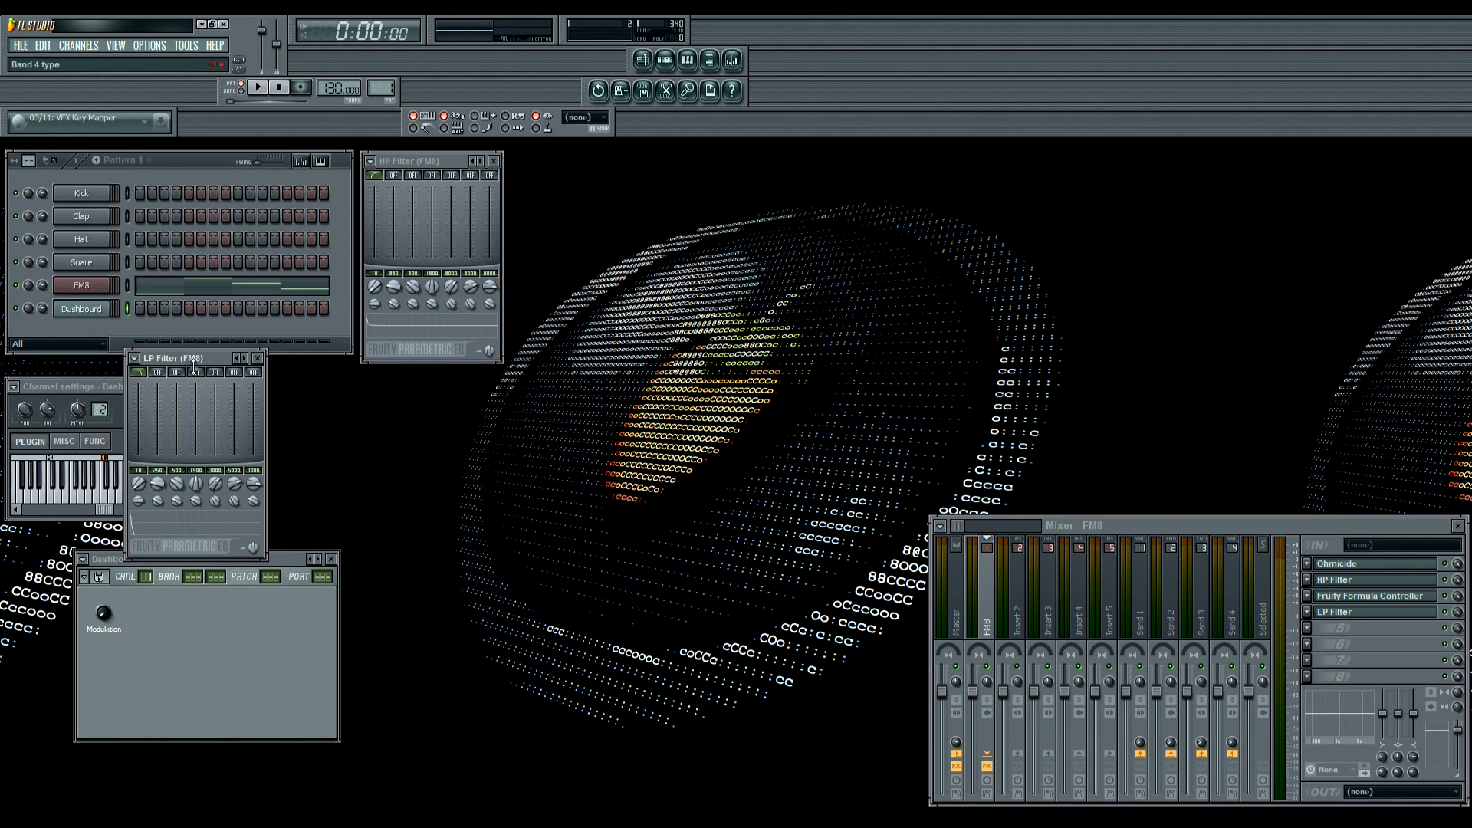
pyautogui.moveTo(204, 358); pyautogui.dragTo(587, 162)
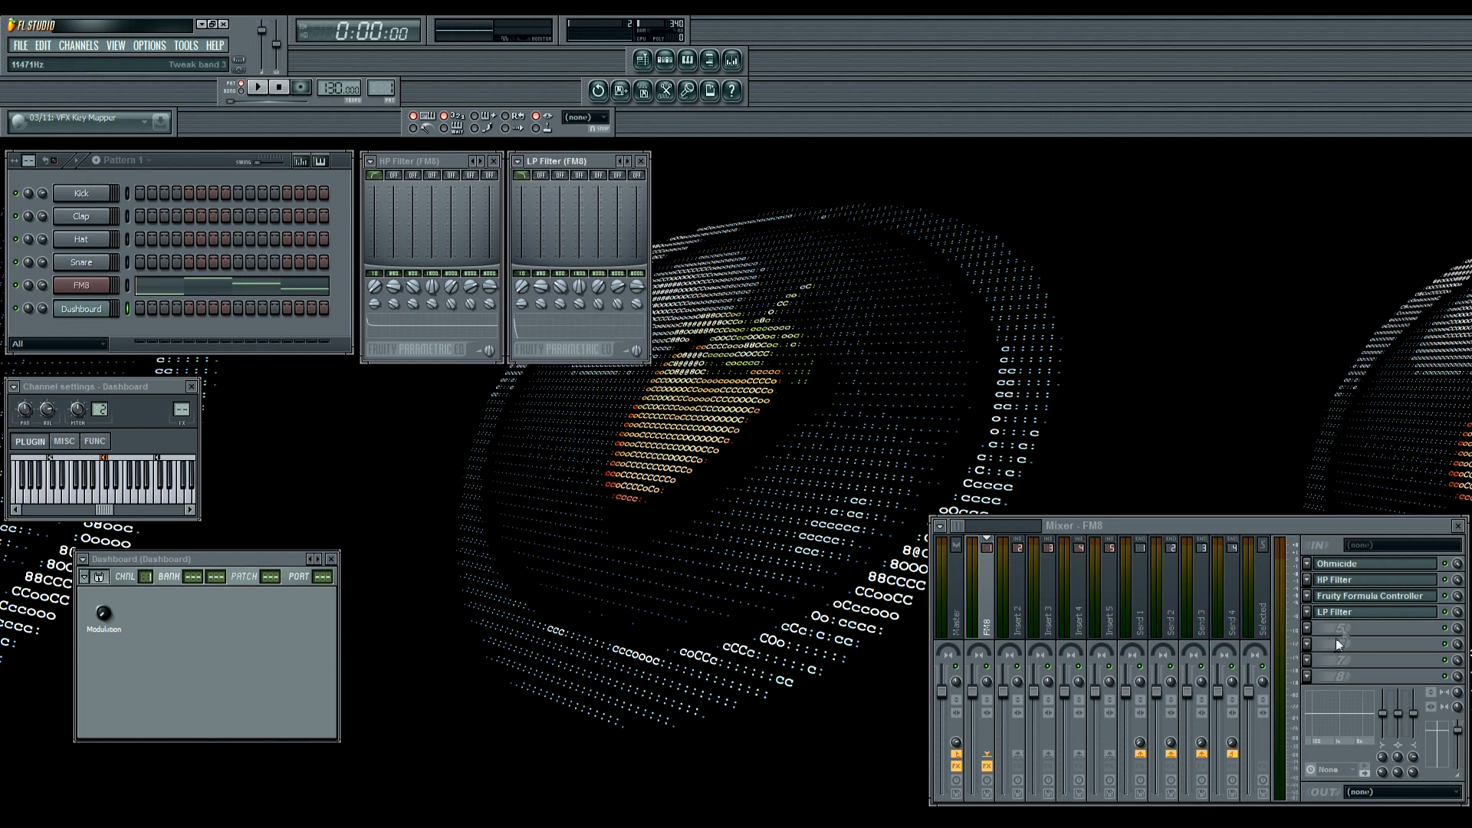
# Rename the Fruity Formula Controller in the third effect slot as HP Formula
pyautogui.rightClick(1354, 597)
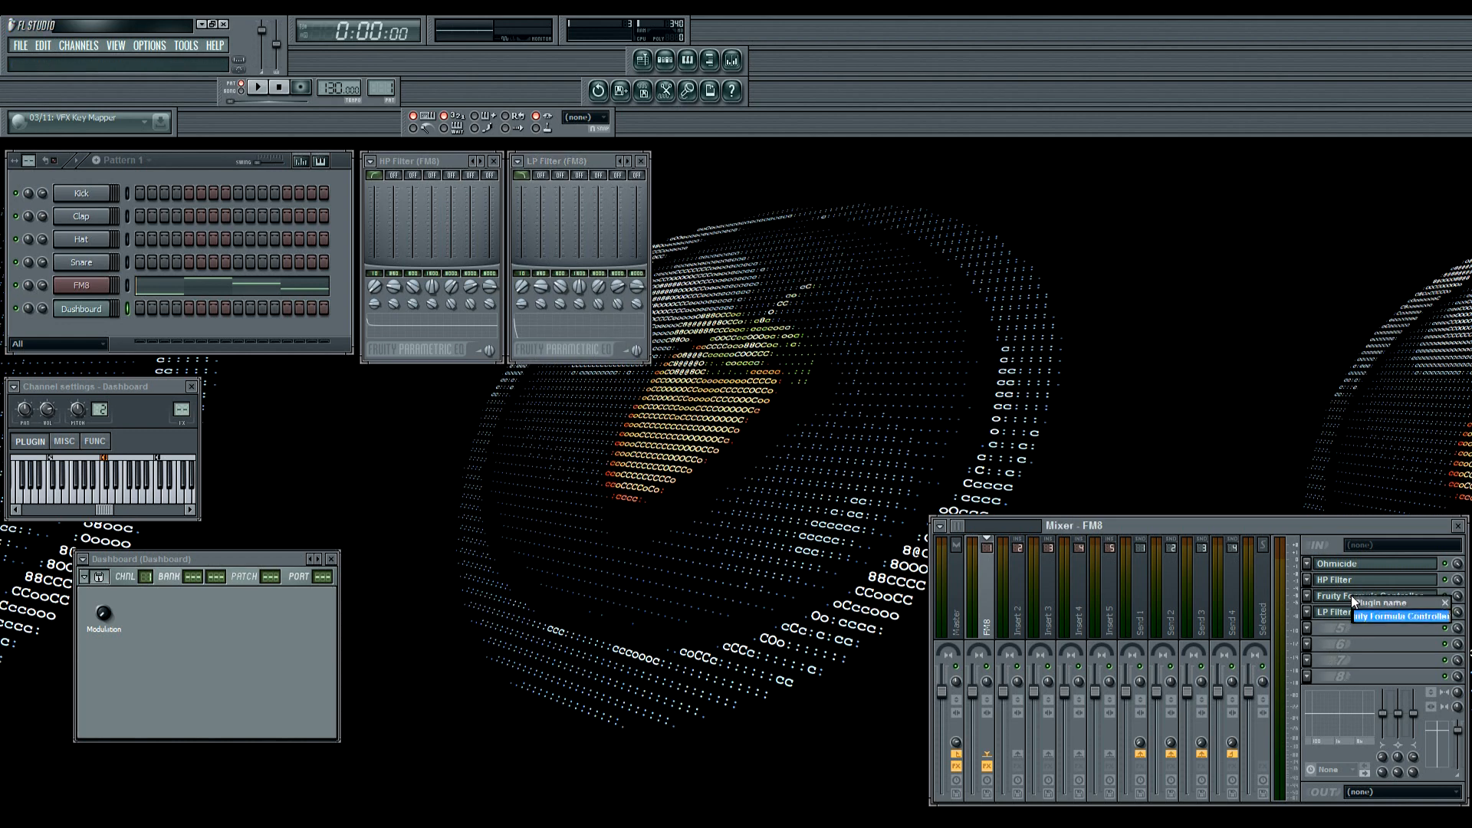
pyautogui.write('H')
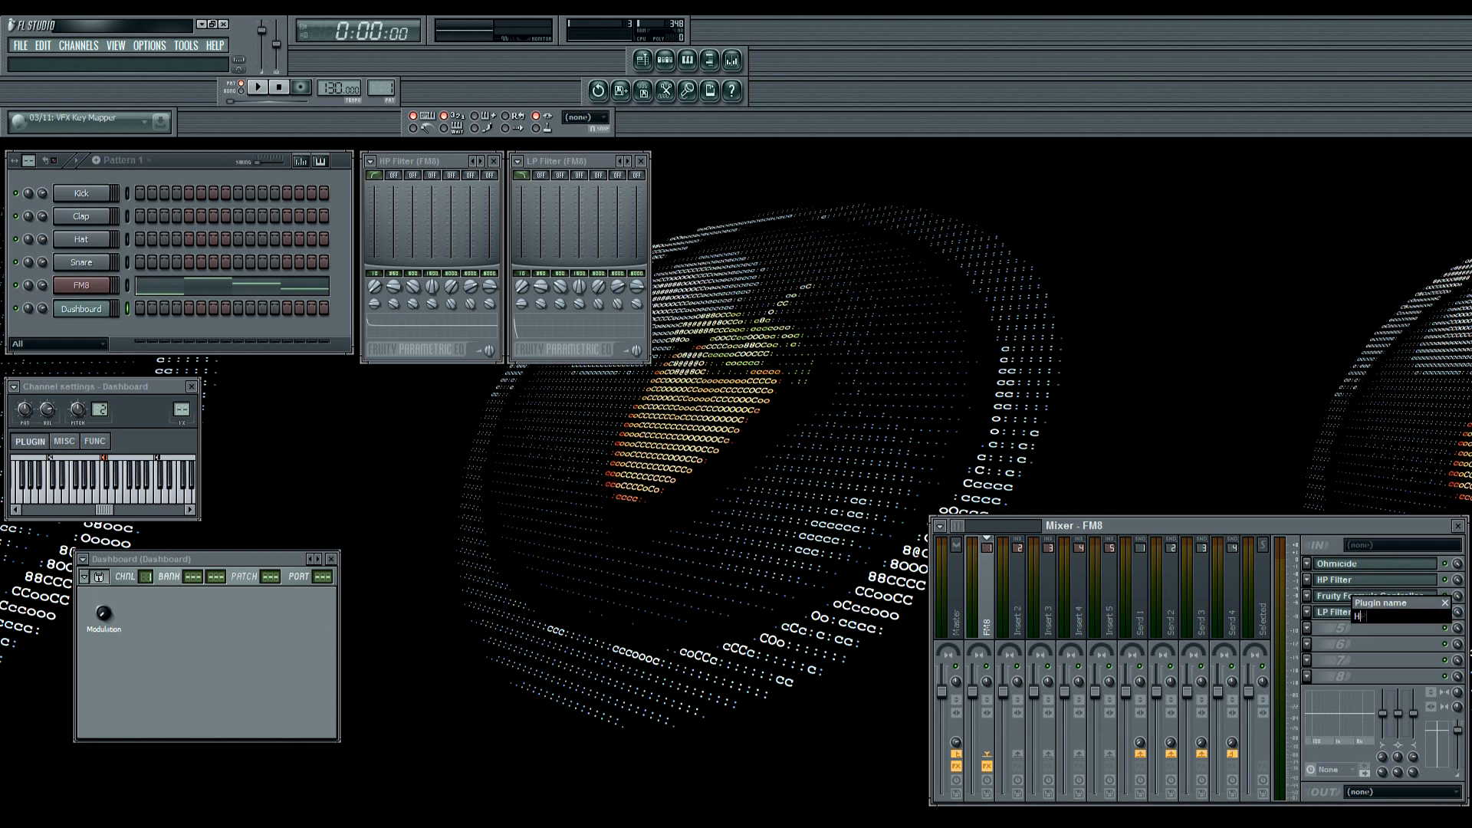
pyautogui.write('P Formula')
pyautogui.press('Return')
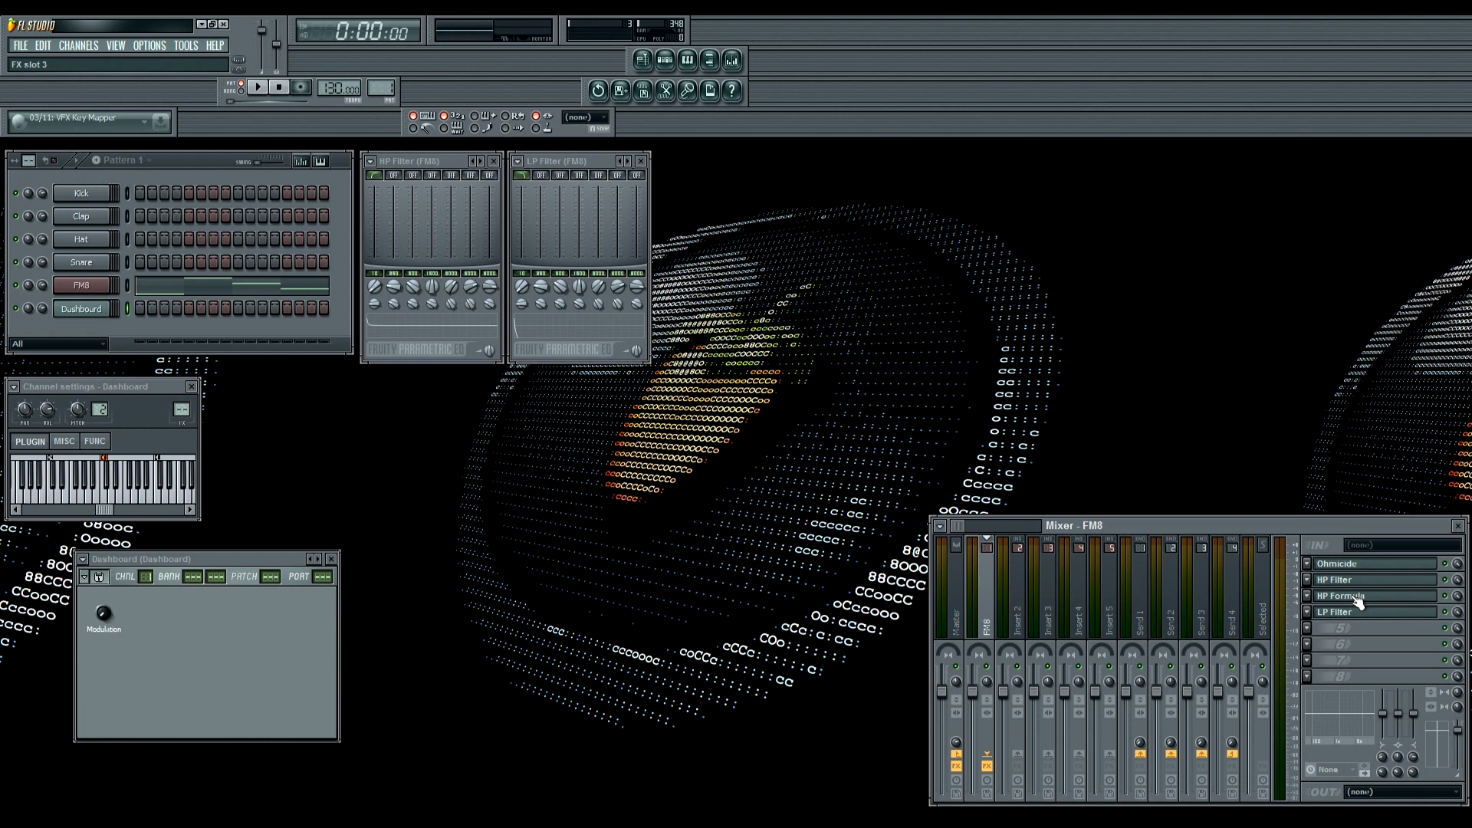
# Copy HP Formula into the fifth effect slot as LP Formula and move its window beside the channel settings
pyautogui.click(1308, 595)
pyautogui.moveTo(1346, 567); pyautogui.dragTo(1343, 627)
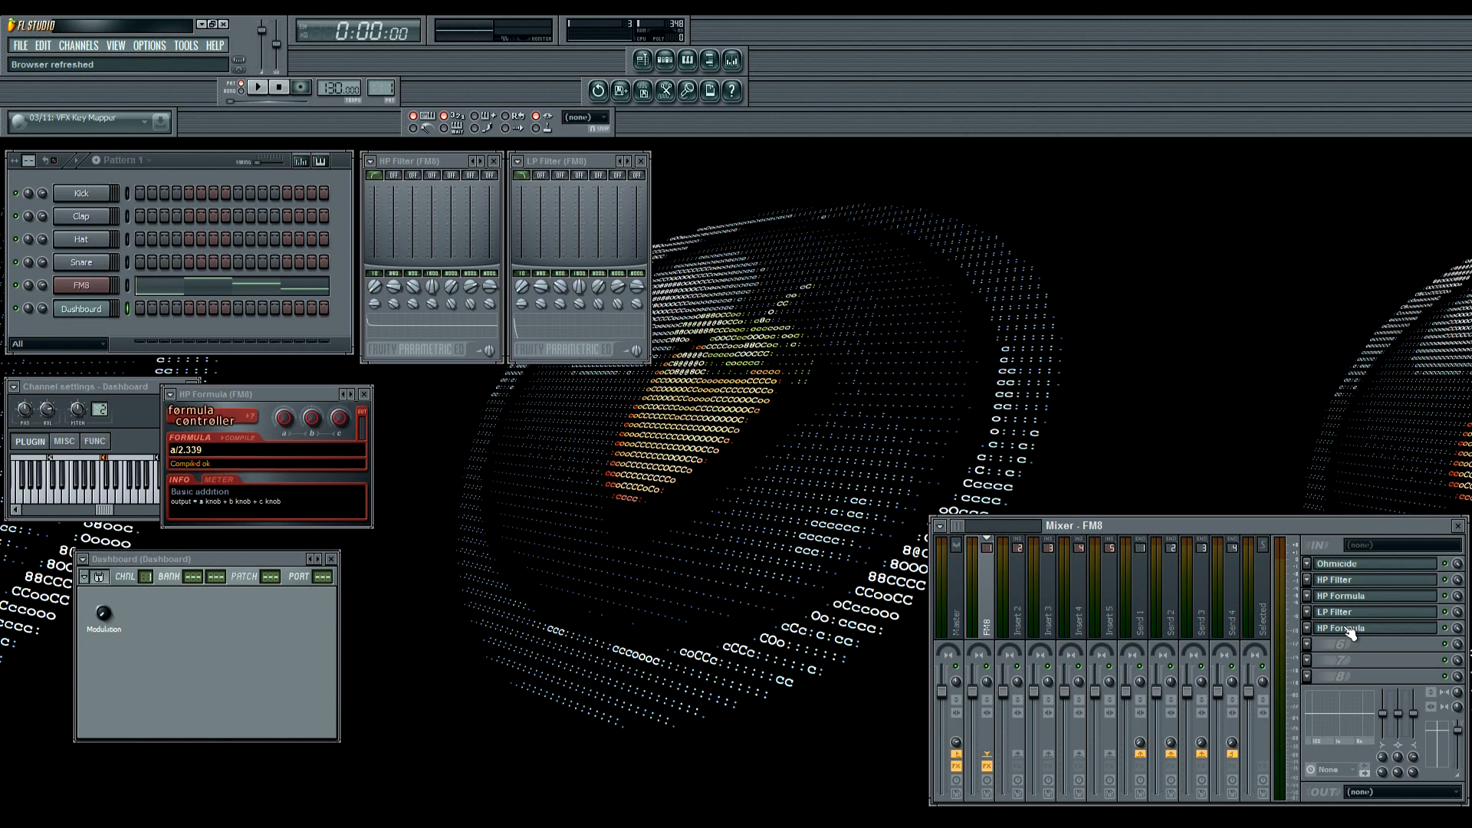
pyautogui.rightClick(1343, 627)
pyautogui.write('LP')
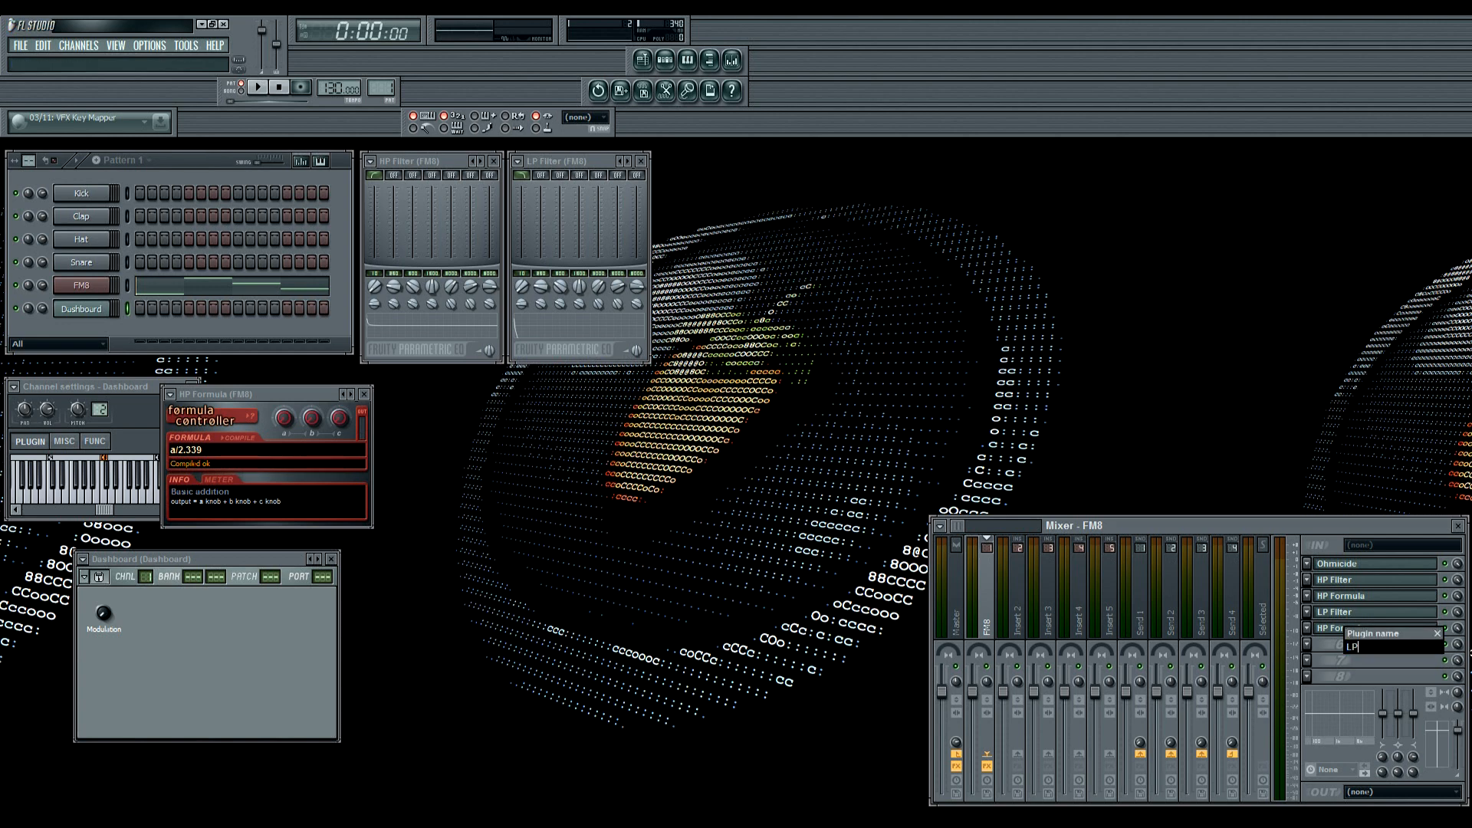
pyautogui.write(' Formula')
pyautogui.press('Return')
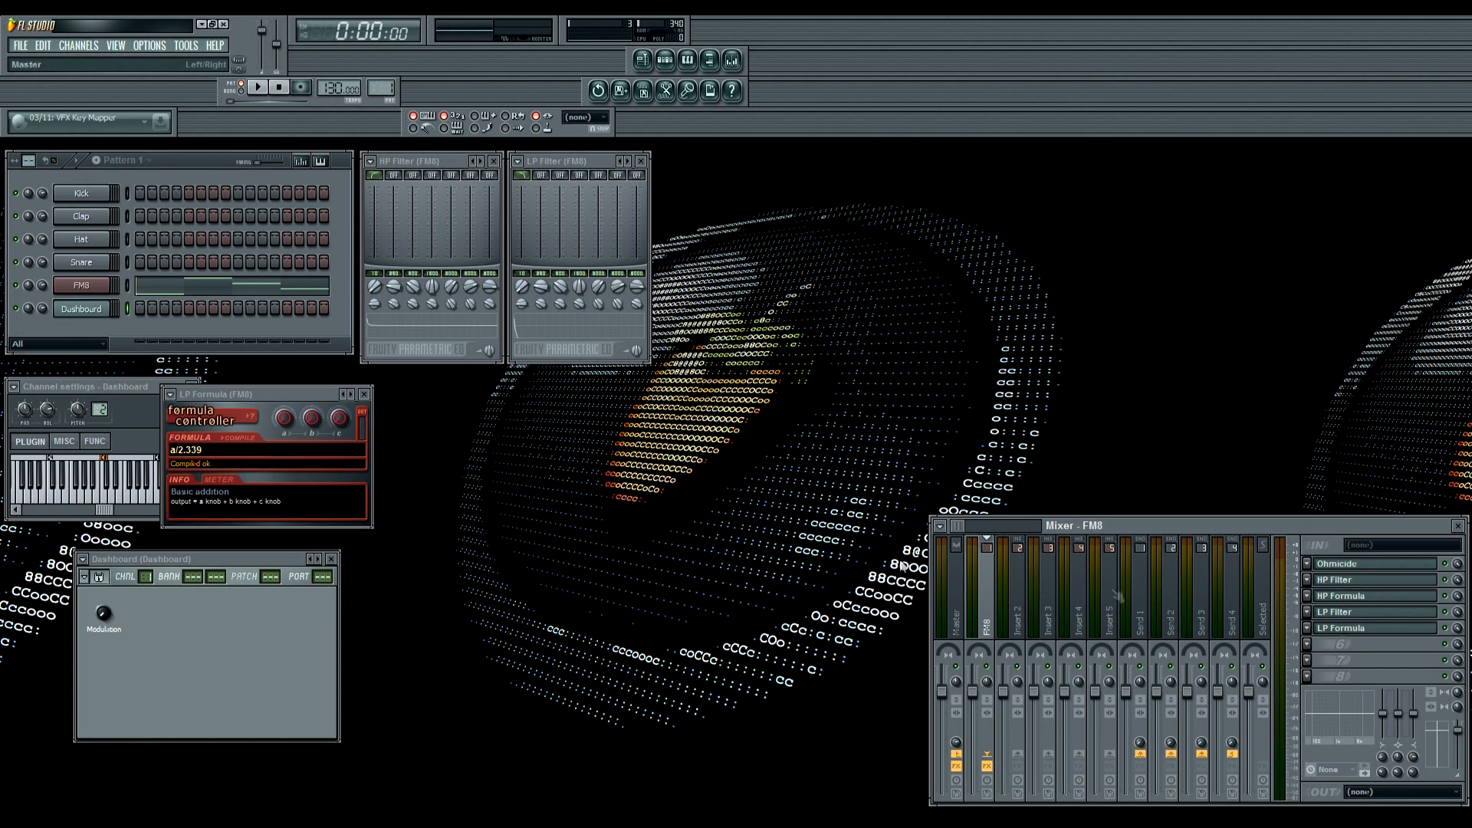
pyautogui.moveTo(317, 394); pyautogui.dragTo(403, 415)
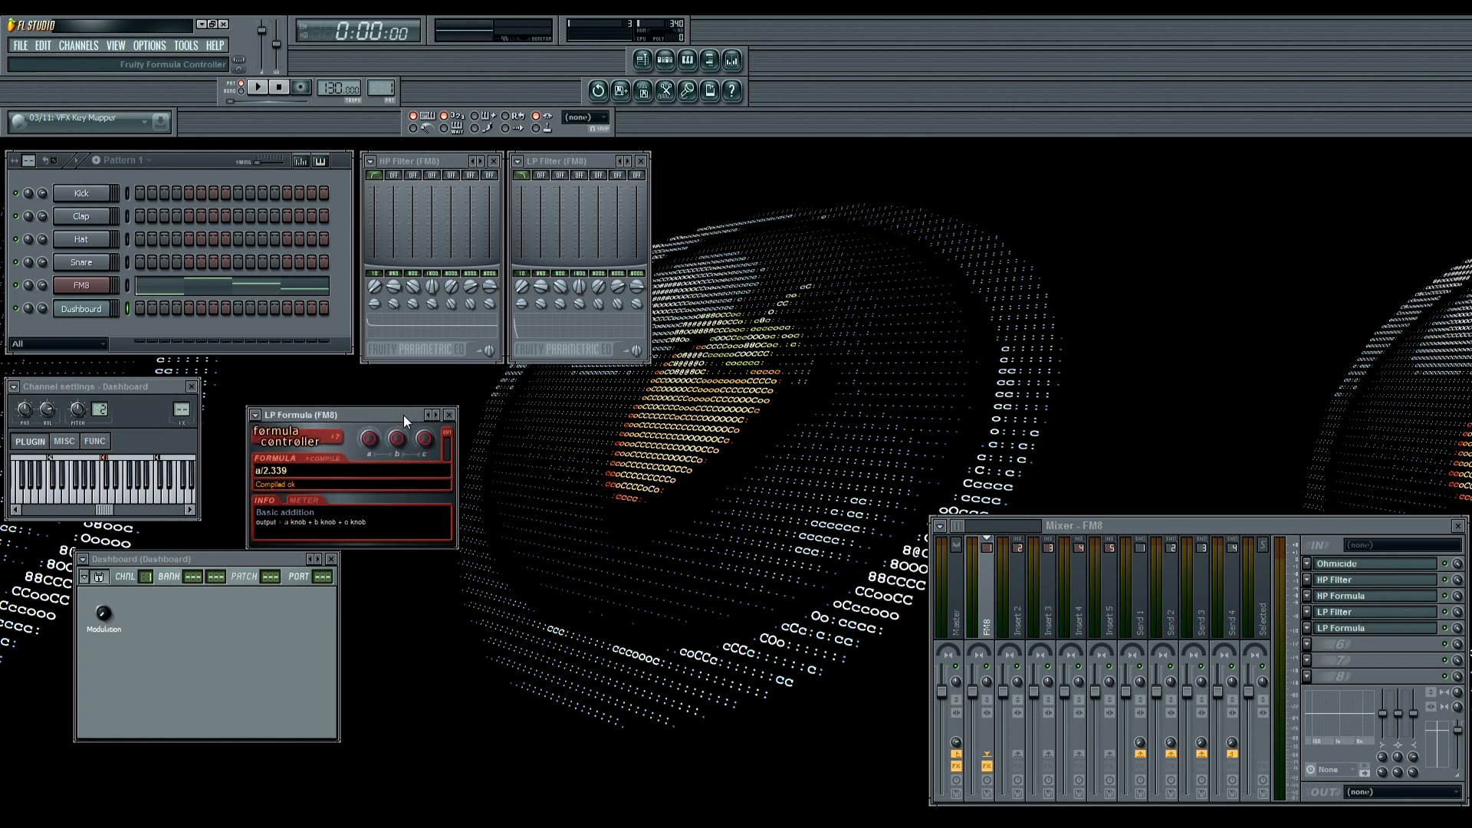
pyautogui.moveTo(384, 411); pyautogui.dragTo(380, 391)
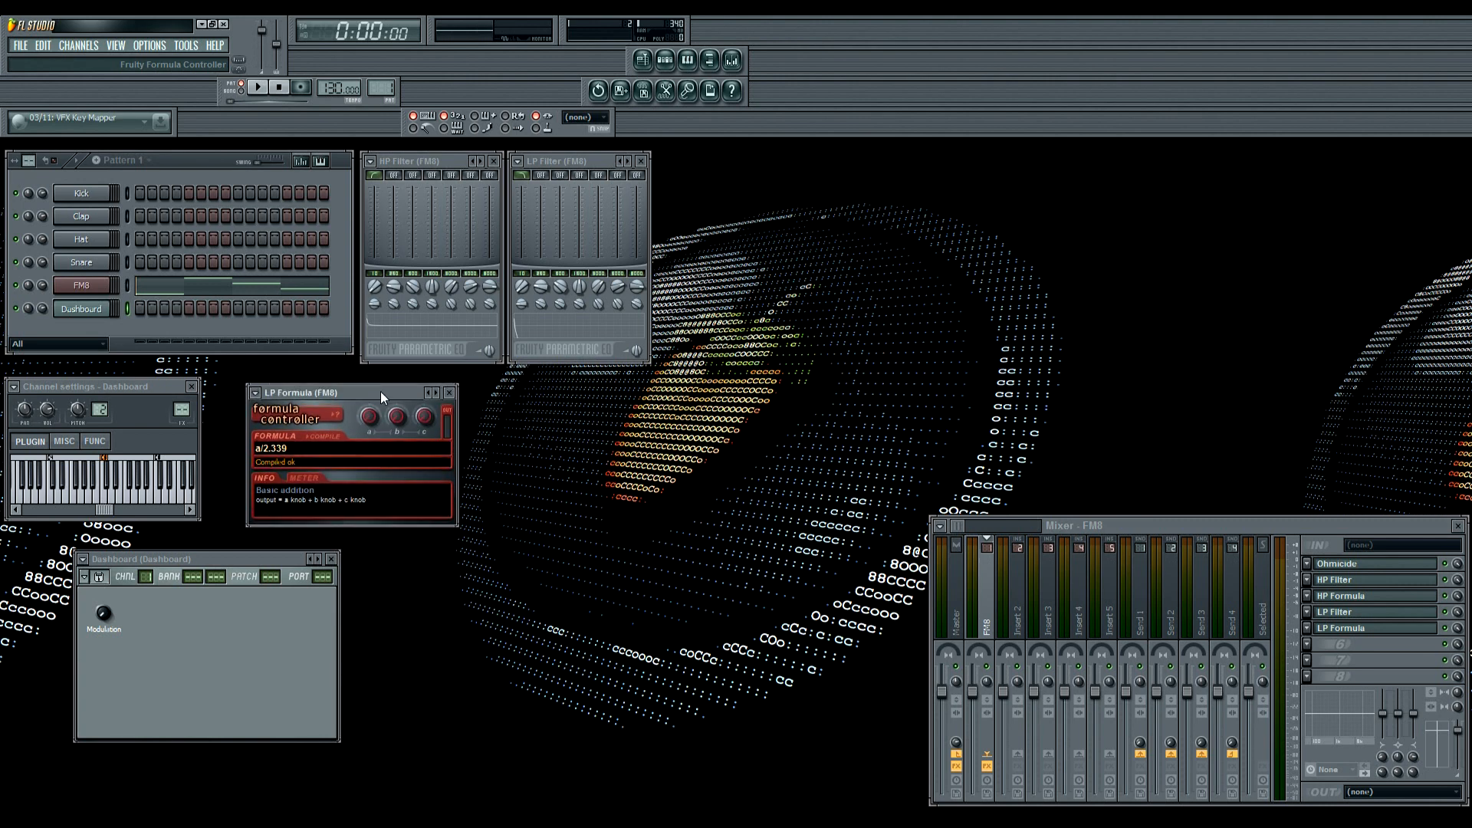
# Link the first band's frequency knob of the LP Filter to the LP Formula output as its internal controller
pyautogui.rightClick(521, 287)
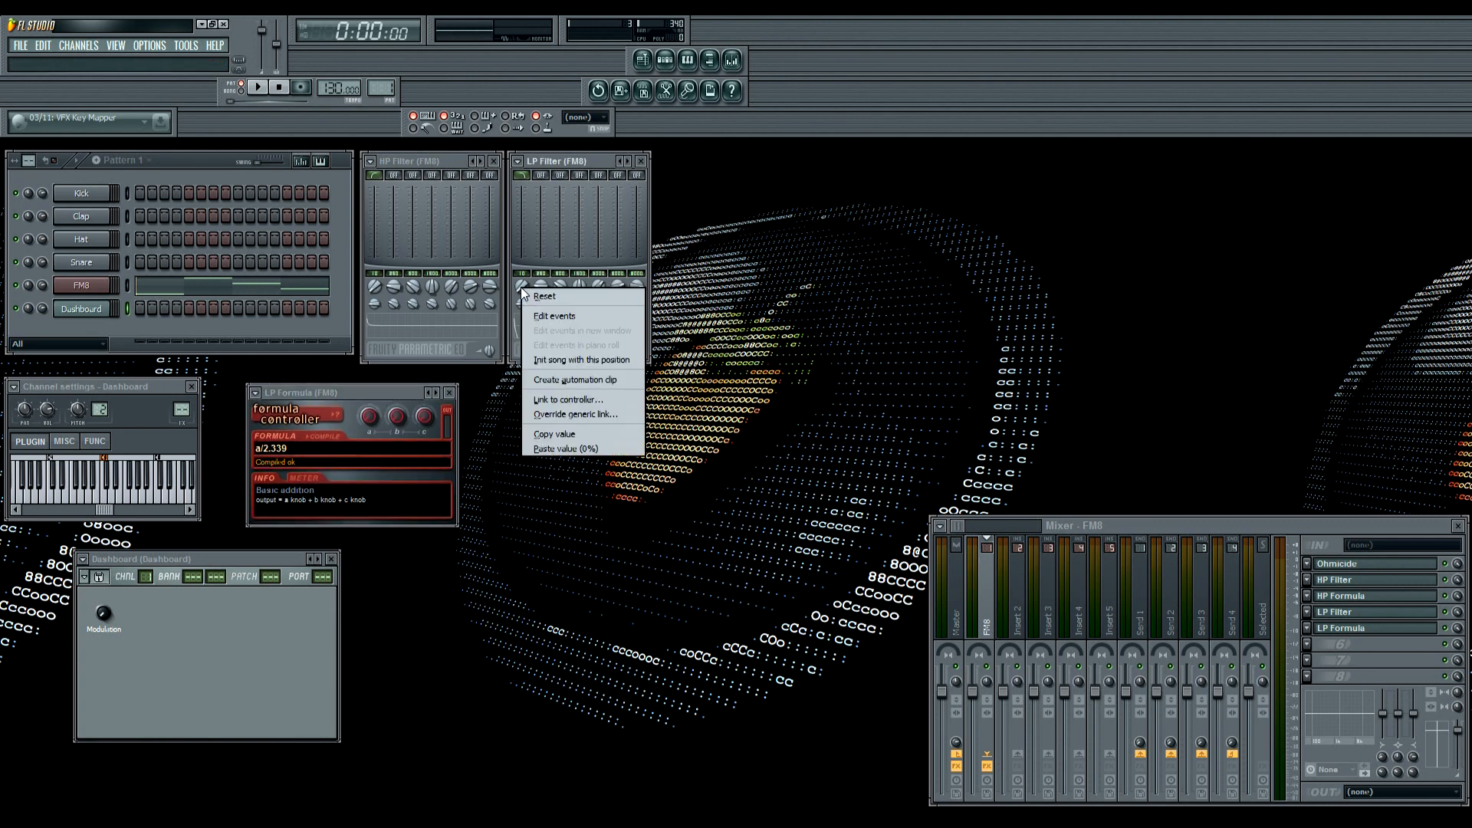
pyautogui.click(575, 398)
pyautogui.click(744, 430)
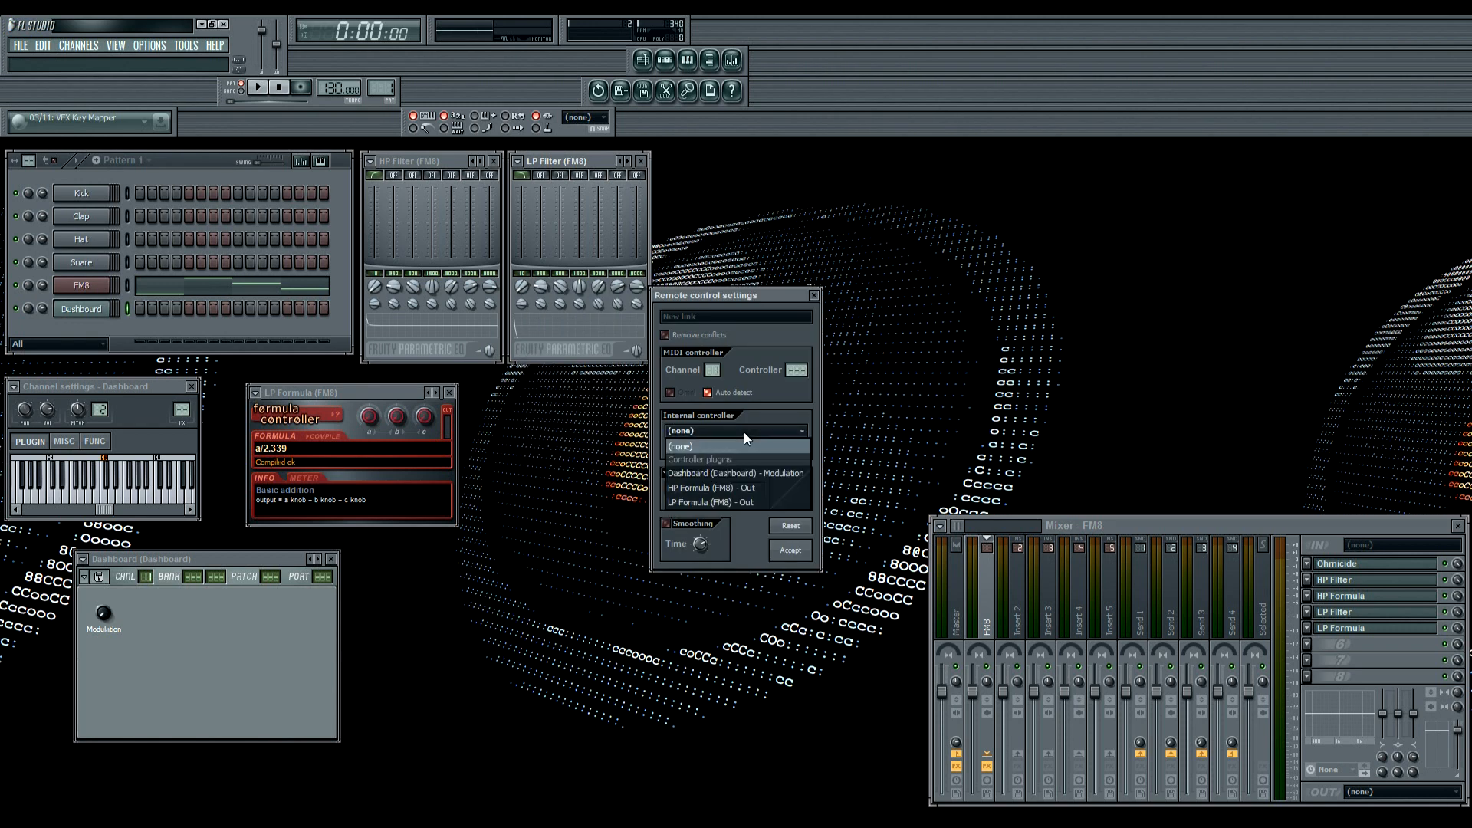
pyautogui.click(725, 500)
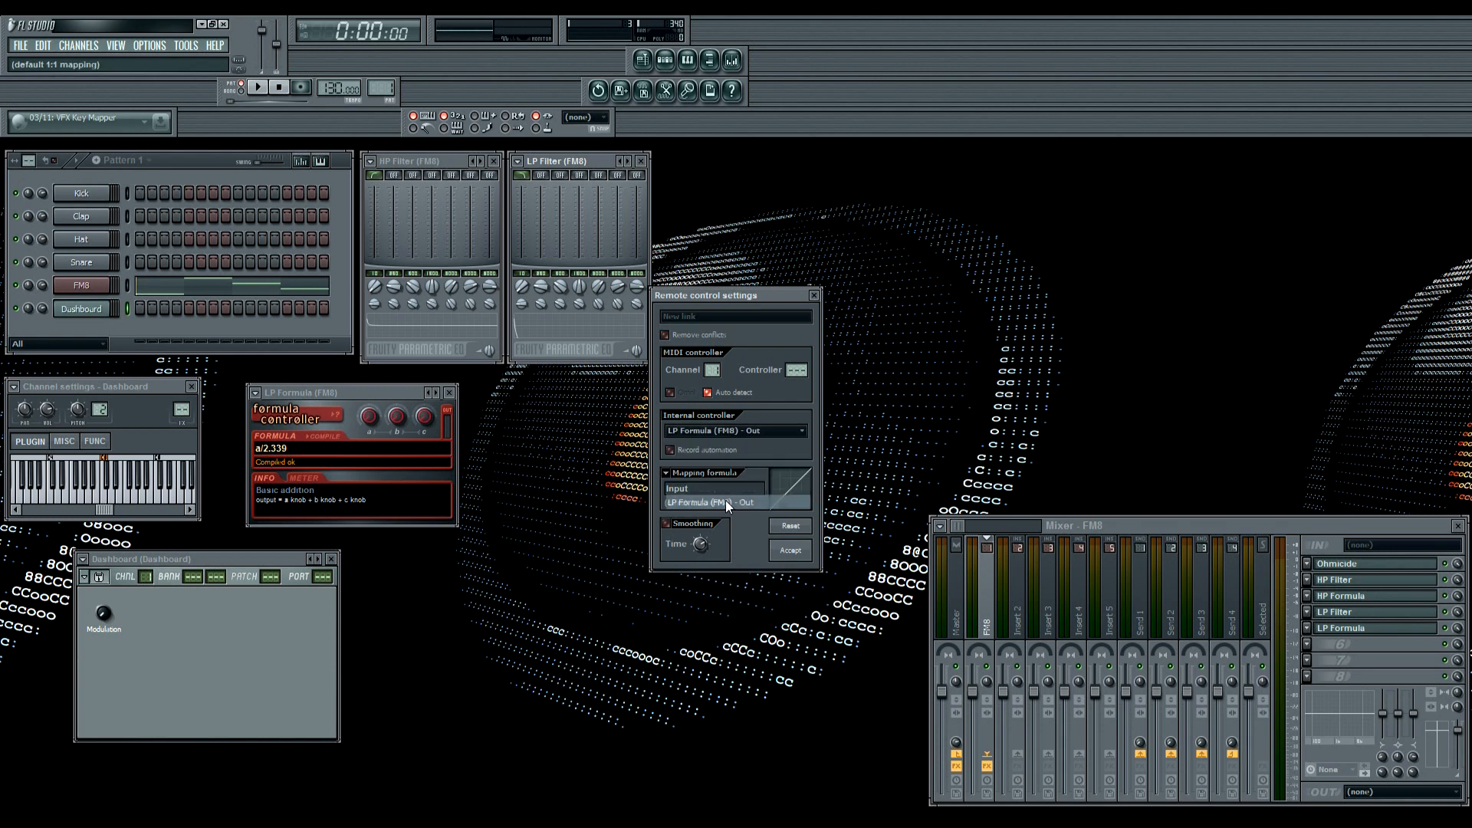
pyautogui.click(784, 559)
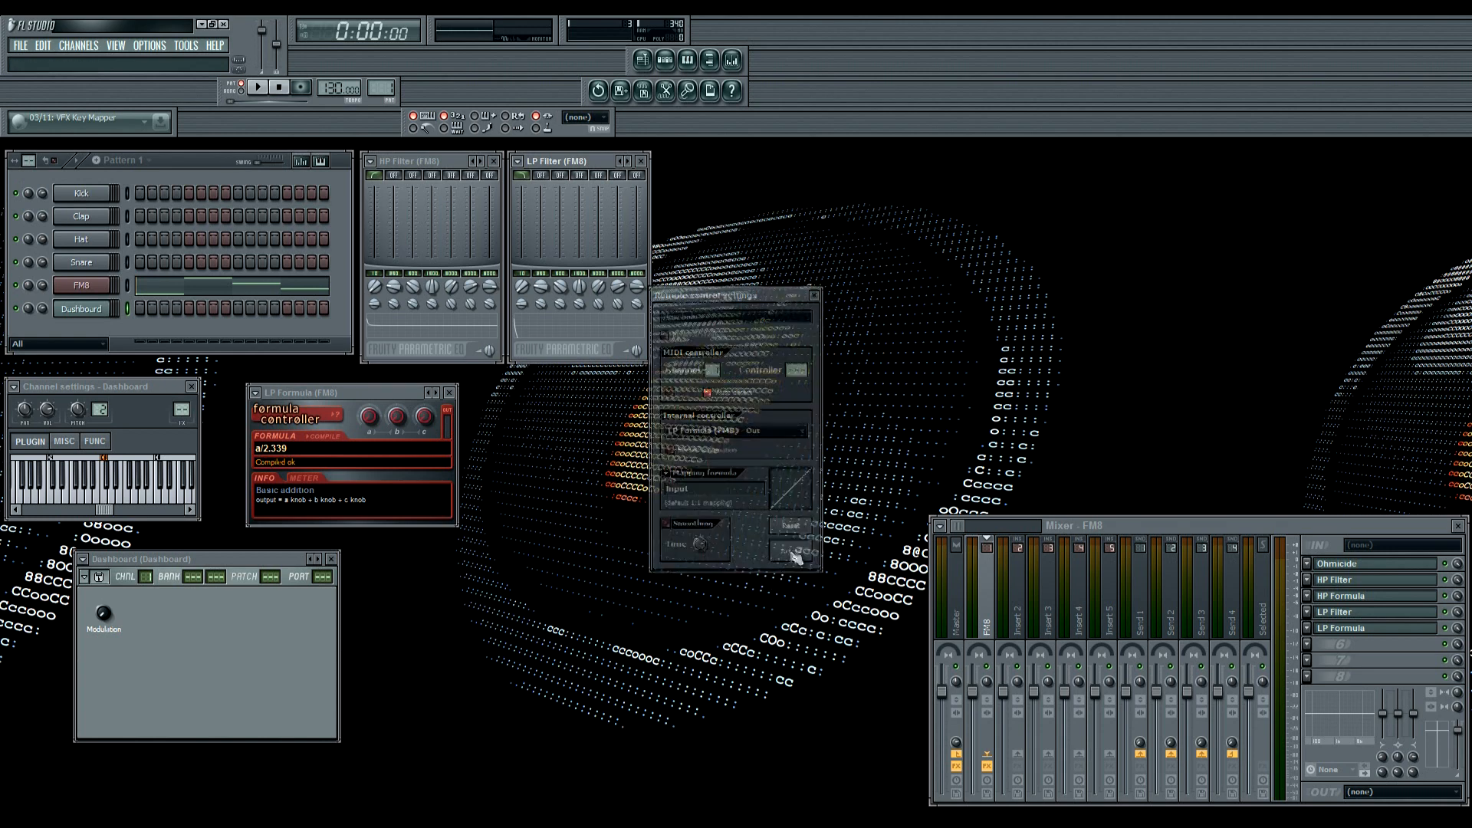
# Link knob a of the LP Formula to the Dashboard Modulation wheel with smoothing of about 13 ms
pyautogui.rightClick(370, 419)
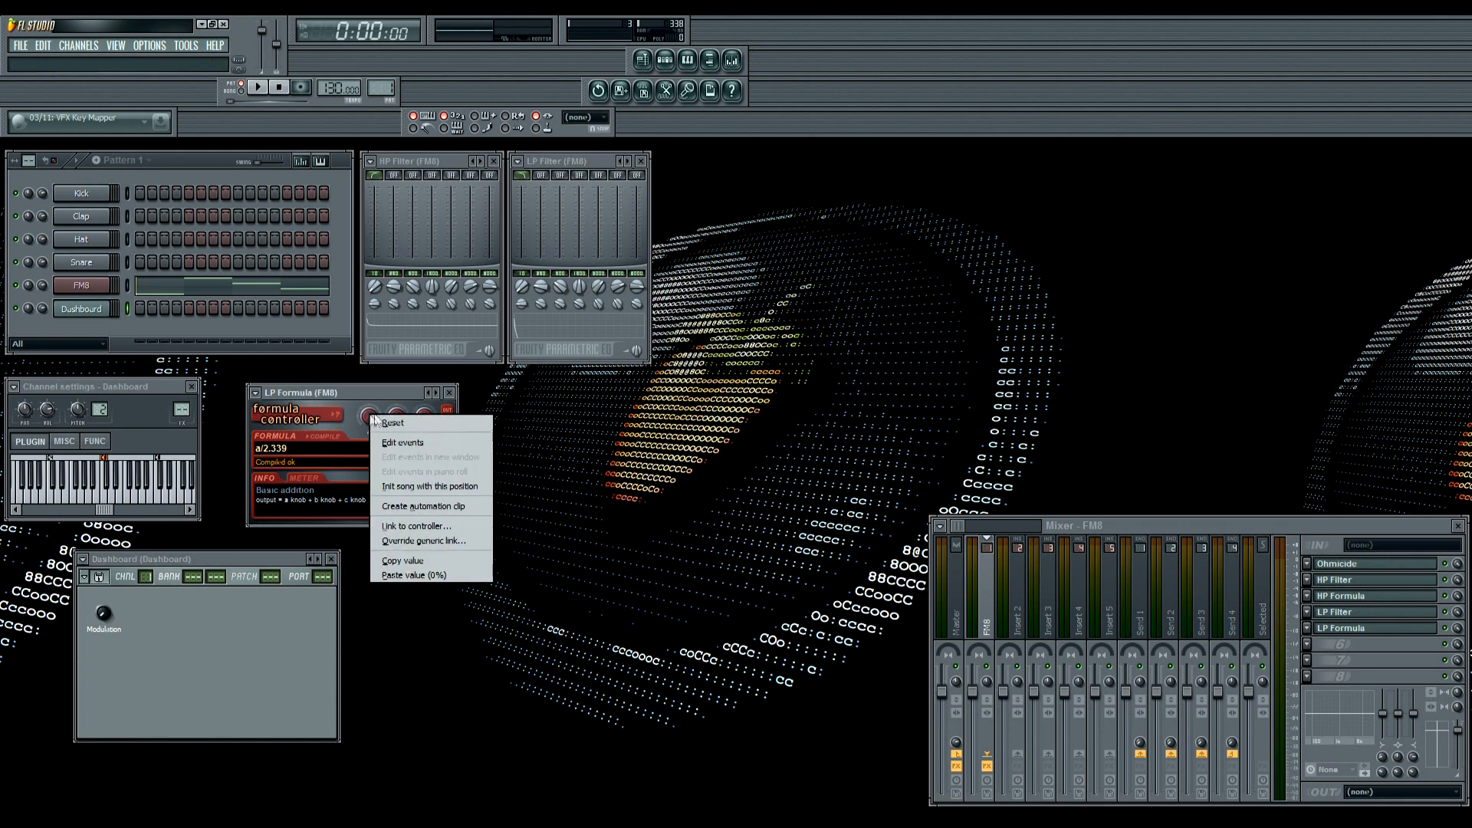
pyautogui.click(435, 526)
pyautogui.click(728, 431)
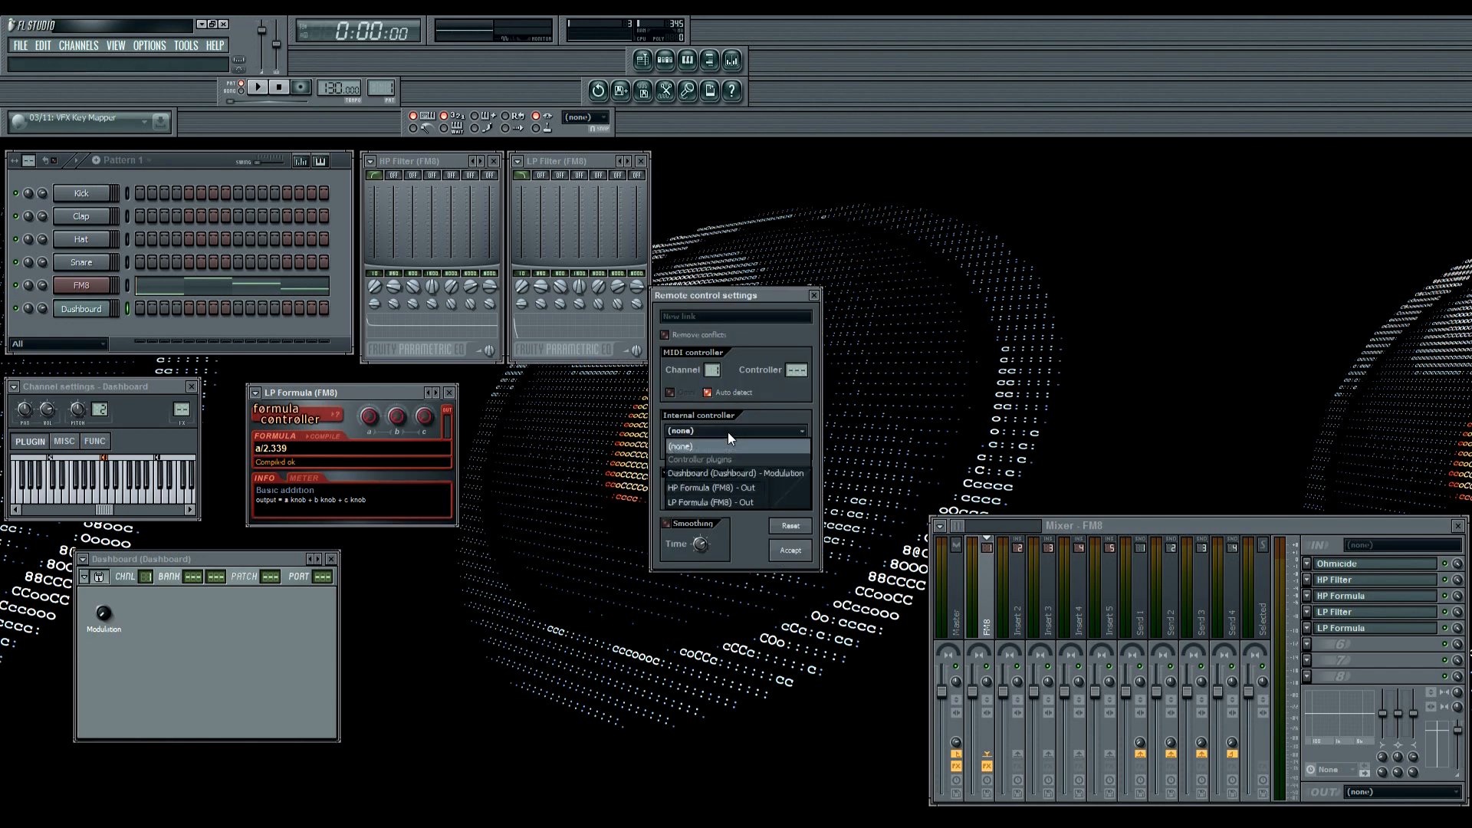
pyautogui.click(727, 472)
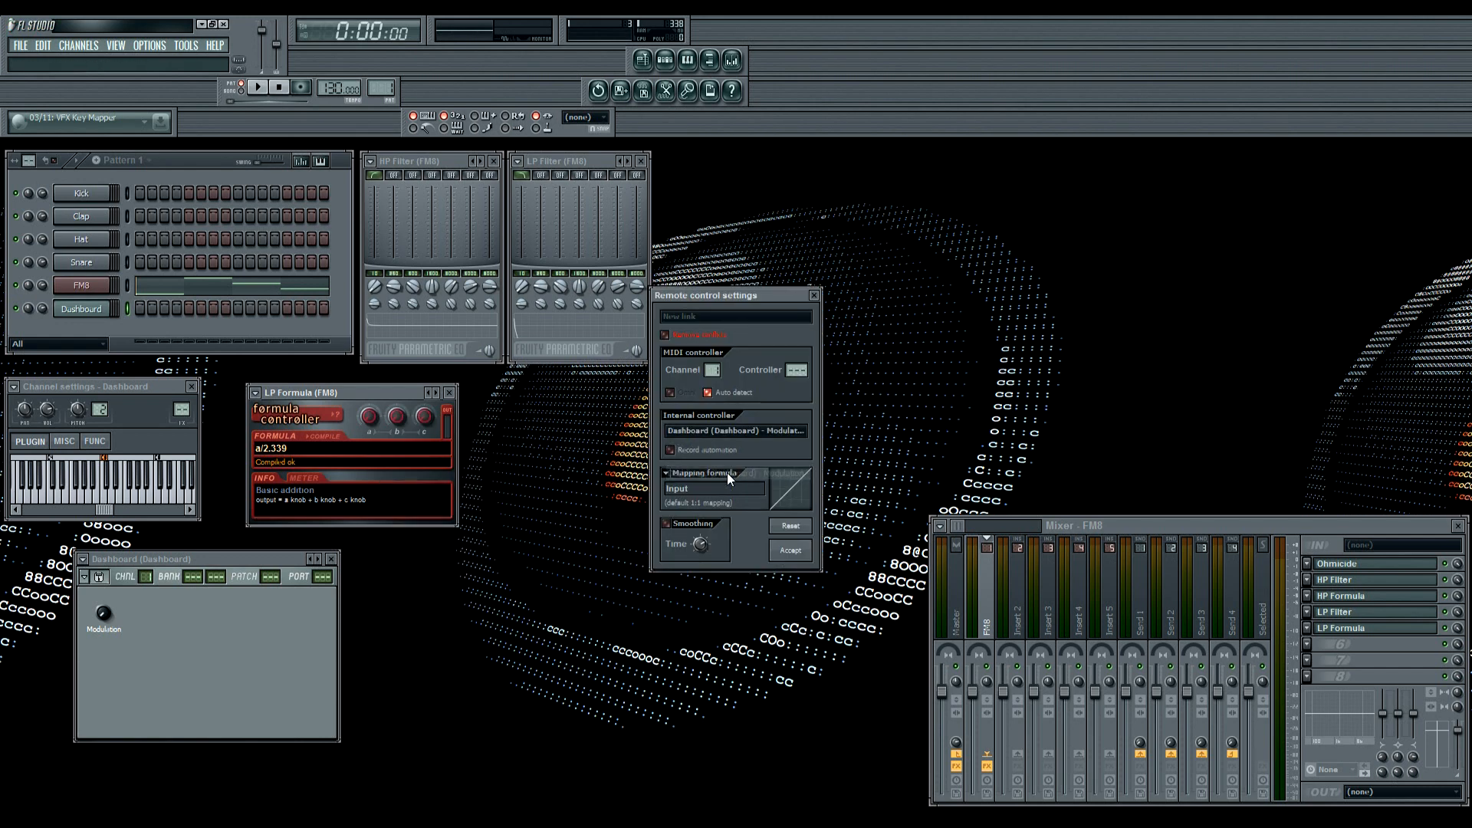
pyautogui.moveTo(700, 544); pyautogui.dragTo(699, 555)
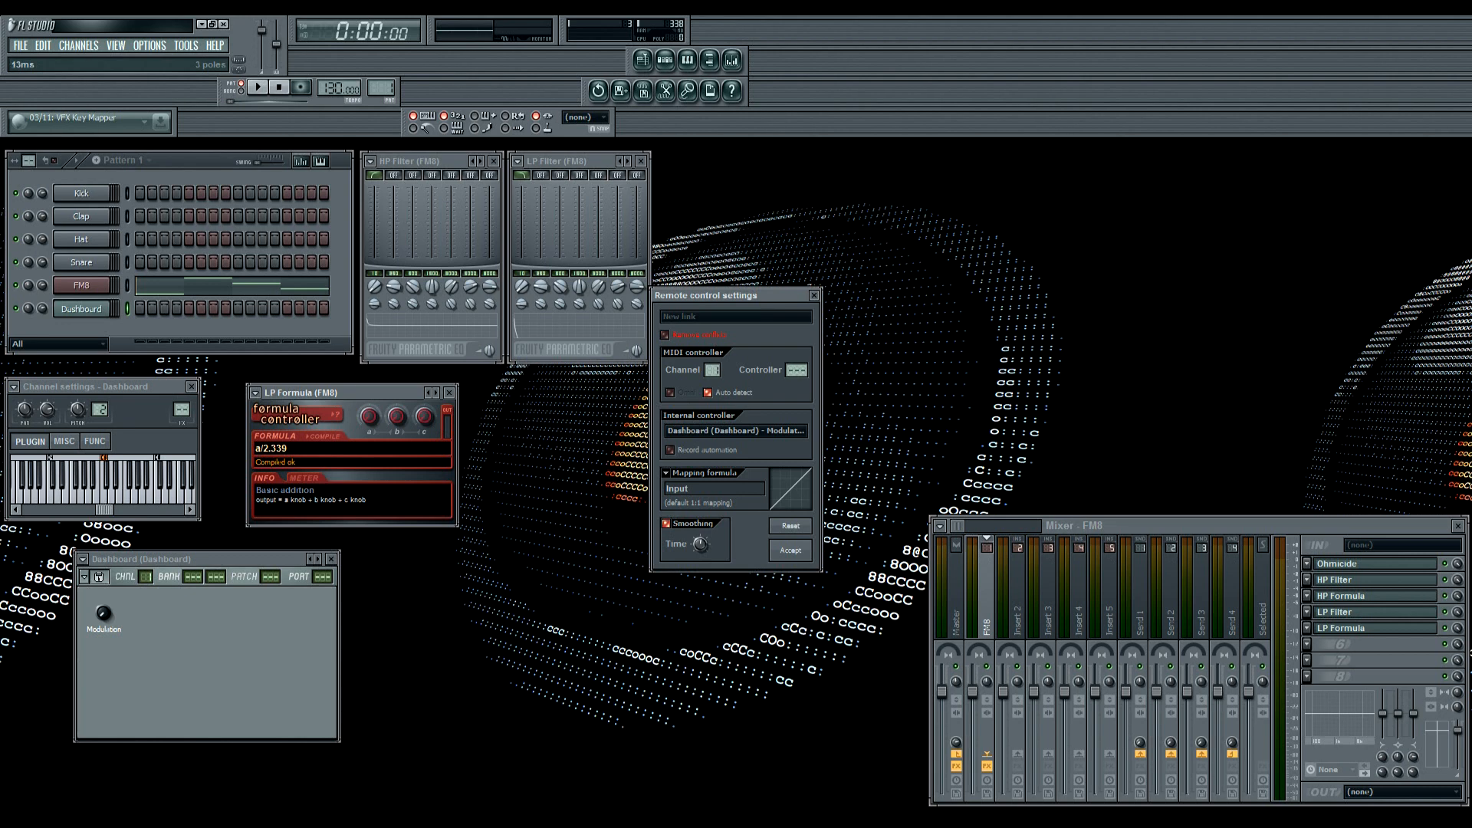
pyautogui.click(790, 551)
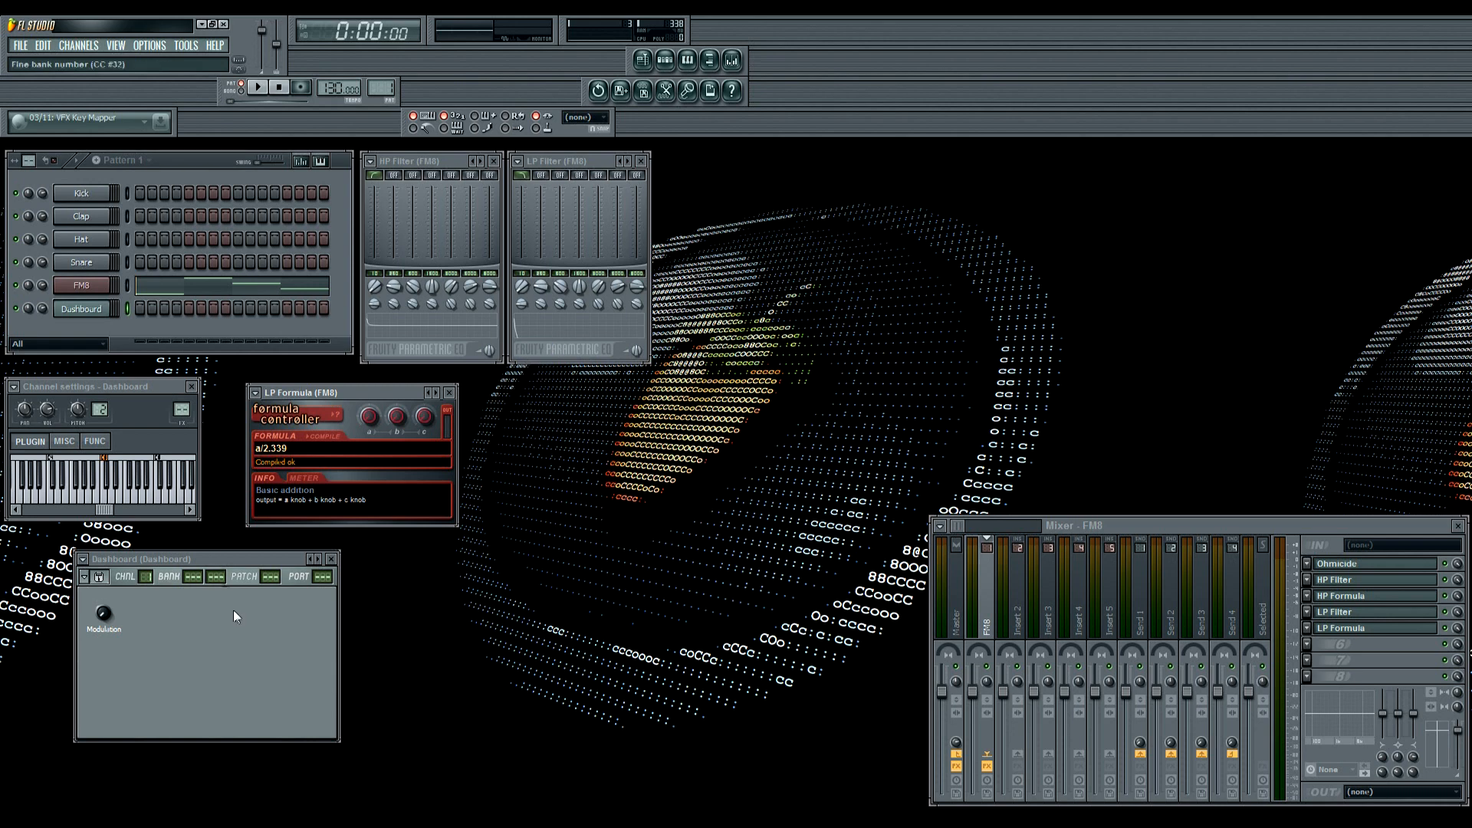
# Replace the LP Formula expression with a/2+.5147
pyautogui.click(236, 635)
pyautogui.moveTo(104, 614)
pyautogui.mouseDown()
pyautogui.moveTo(105, 514)
pyautogui.moveTo(105, 614)
pyautogui.mouseUp()
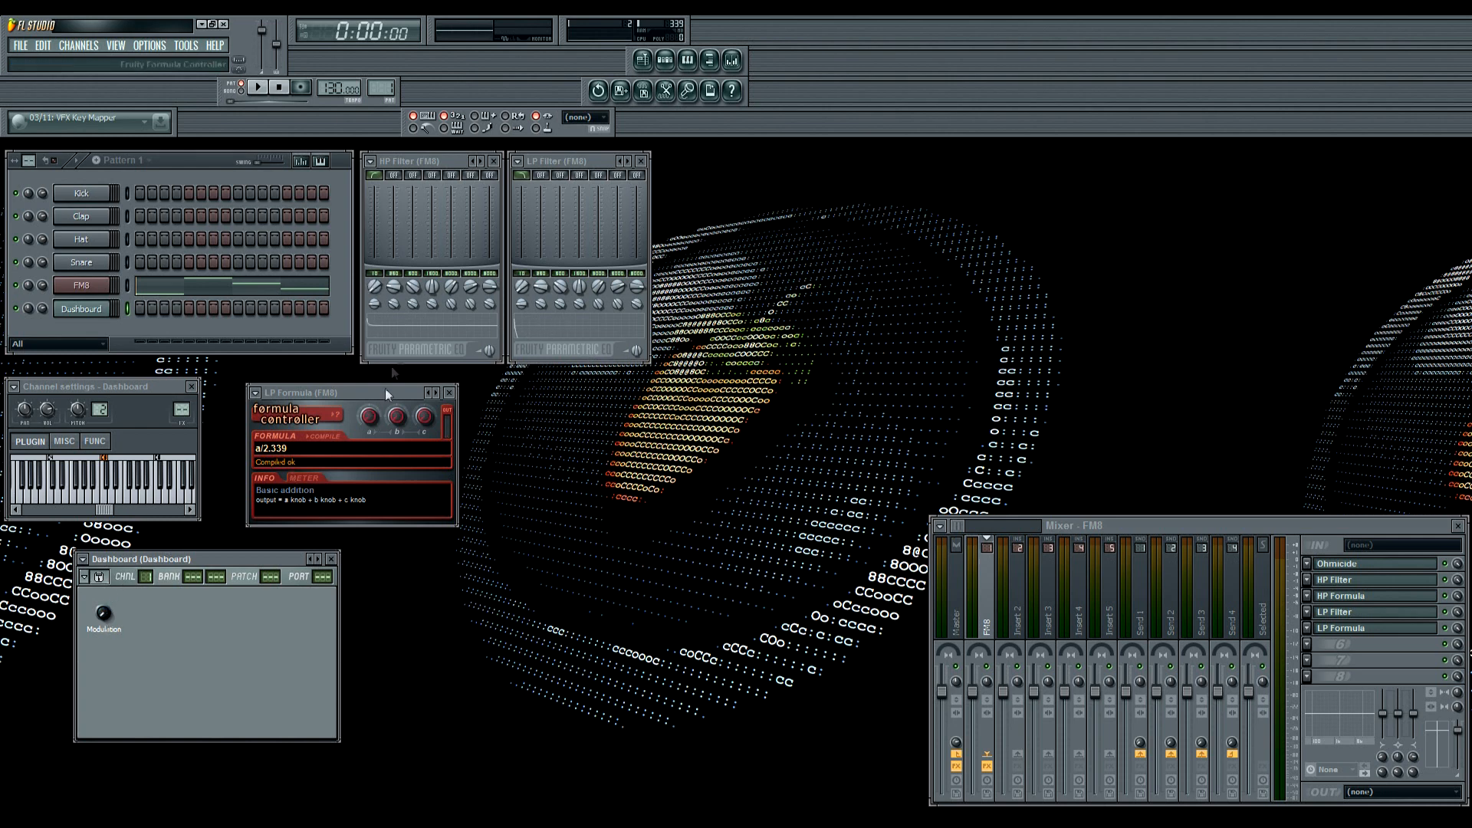
pyautogui.click(306, 449)
pyautogui.moveTo(306, 448); pyautogui.dragTo(219, 429)
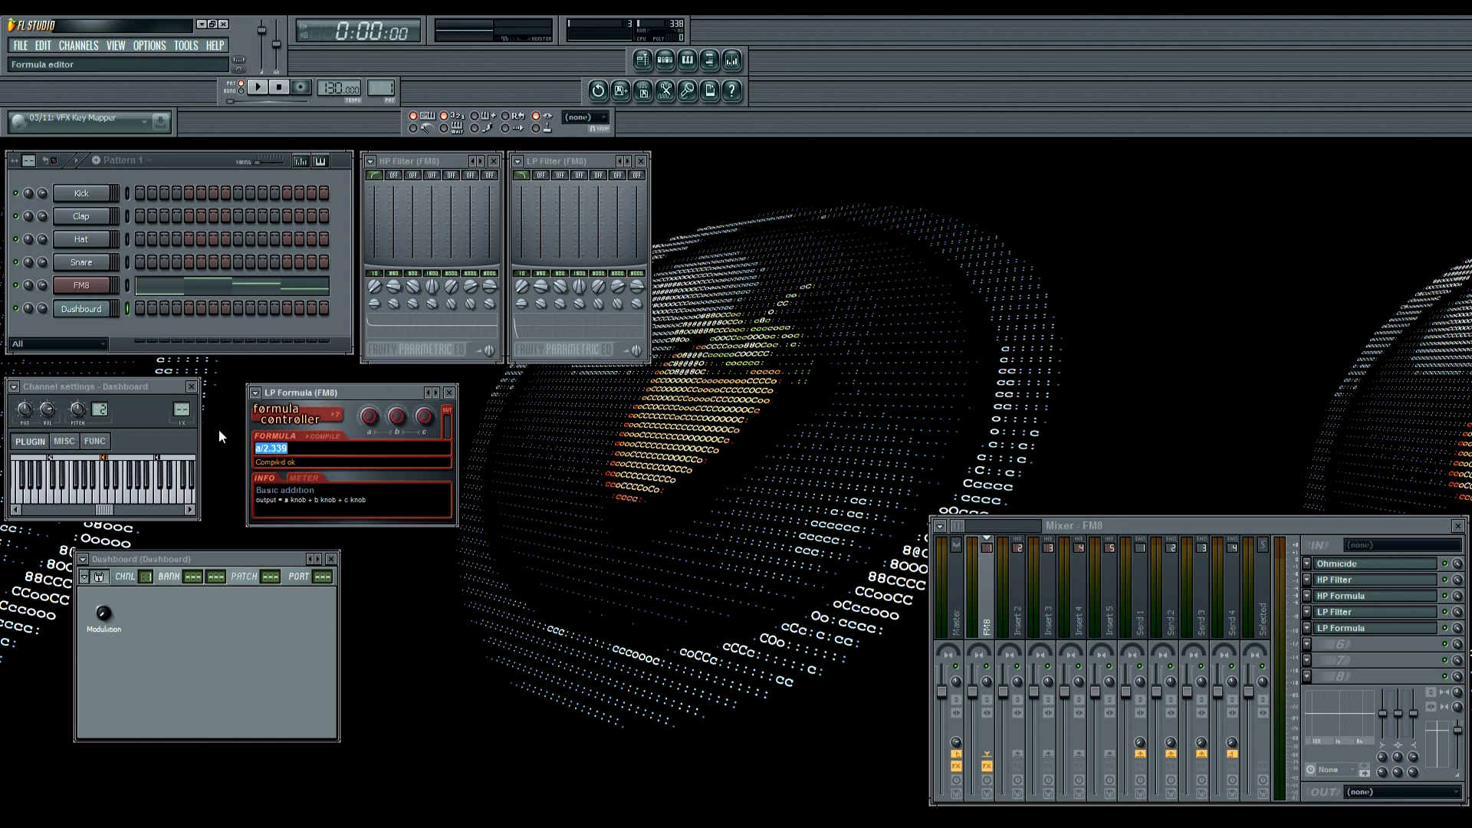
pyautogui.write('a/2+.5147')
# Play the pattern while sweeping the Modulation wheel to hear both filters, stop playback and close the LP Formula window
pyautogui.moveTo(106, 615)
pyautogui.mouseDown()
pyautogui.moveTo(106, 540)
pyautogui.moveTo(106, 617)
pyautogui.mouseUp()
pyautogui.press('space')
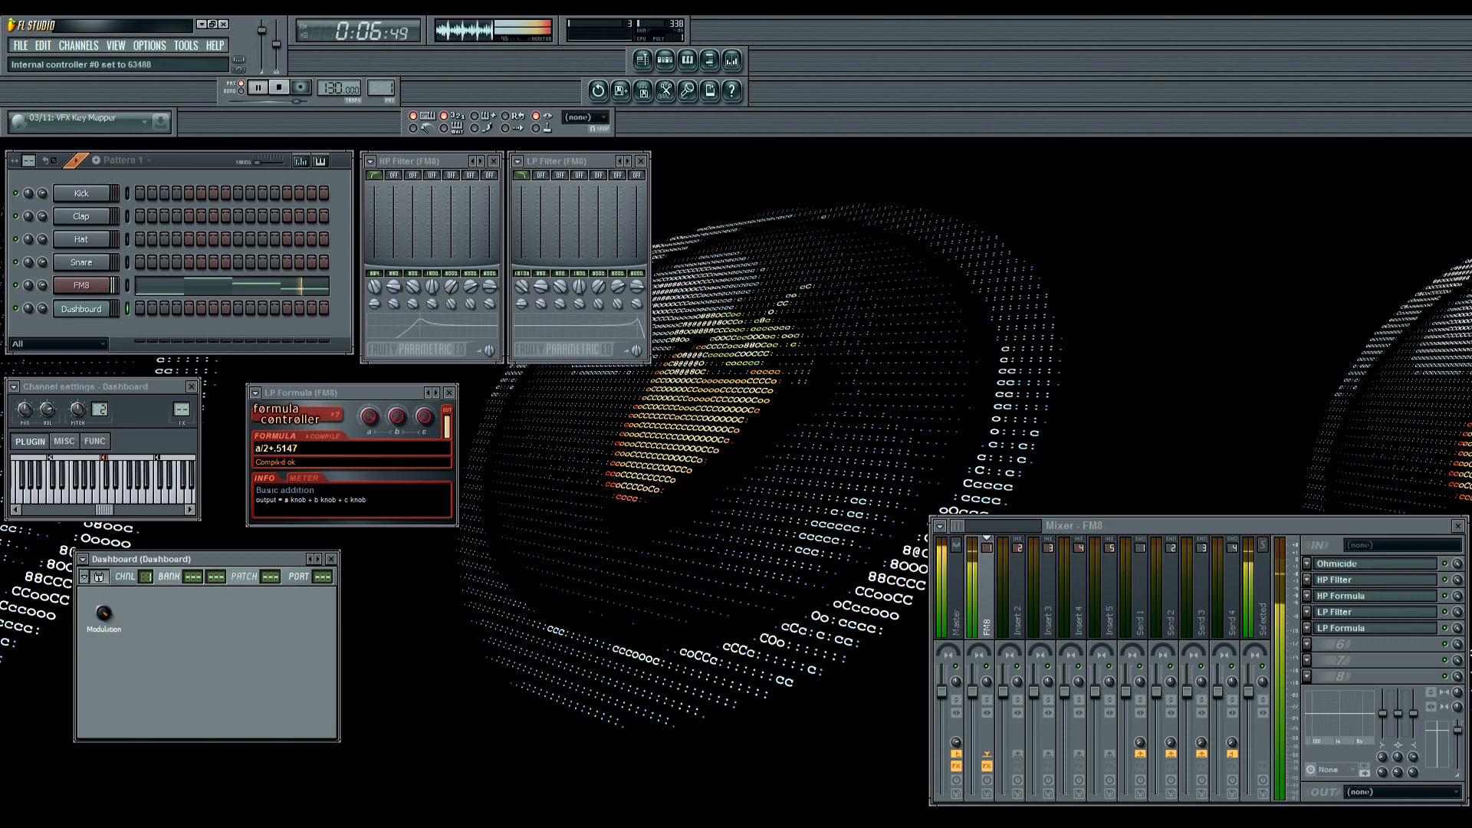
pyautogui.press('space')
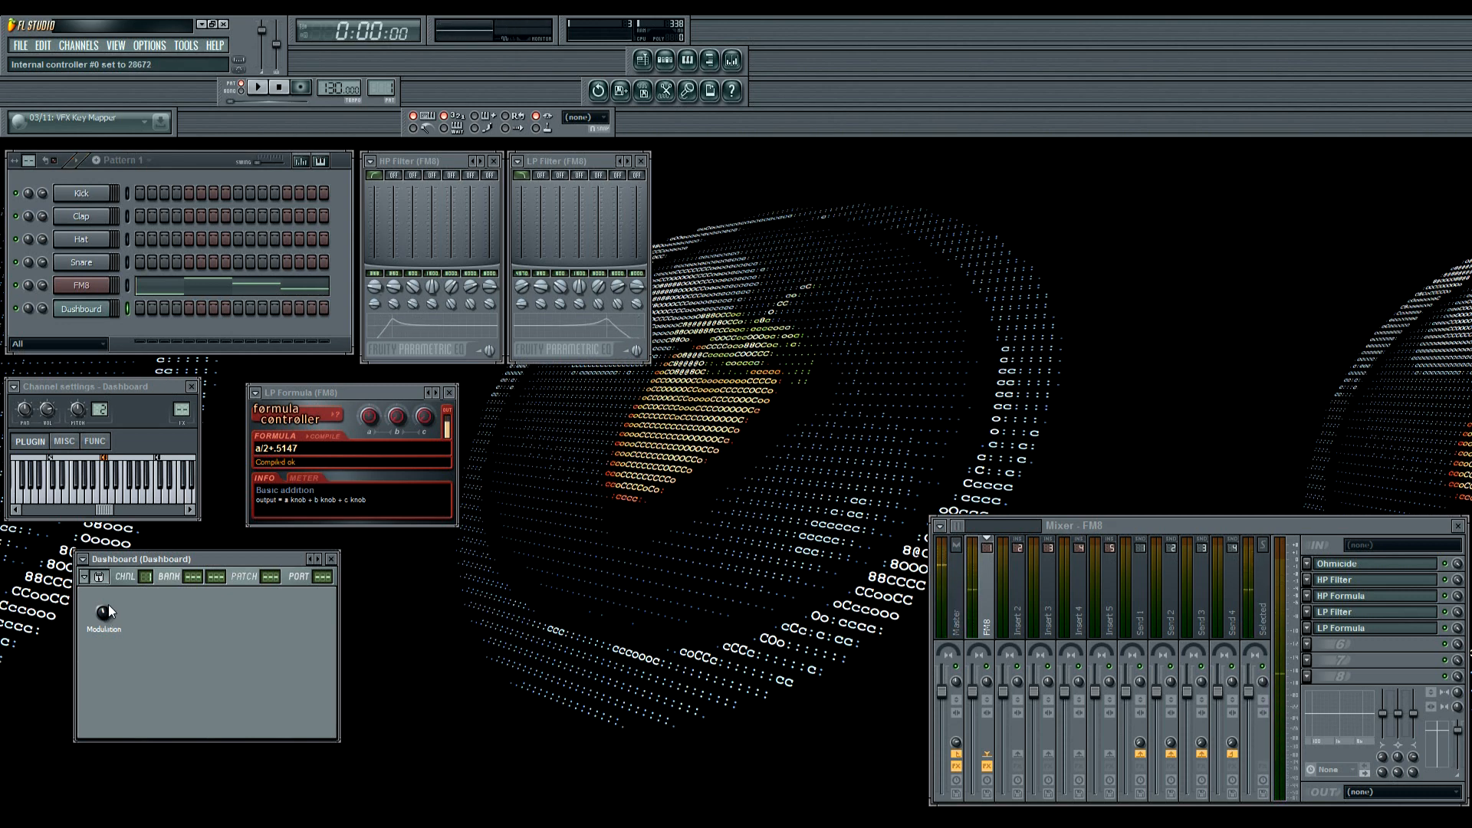
pyautogui.click(450, 393)
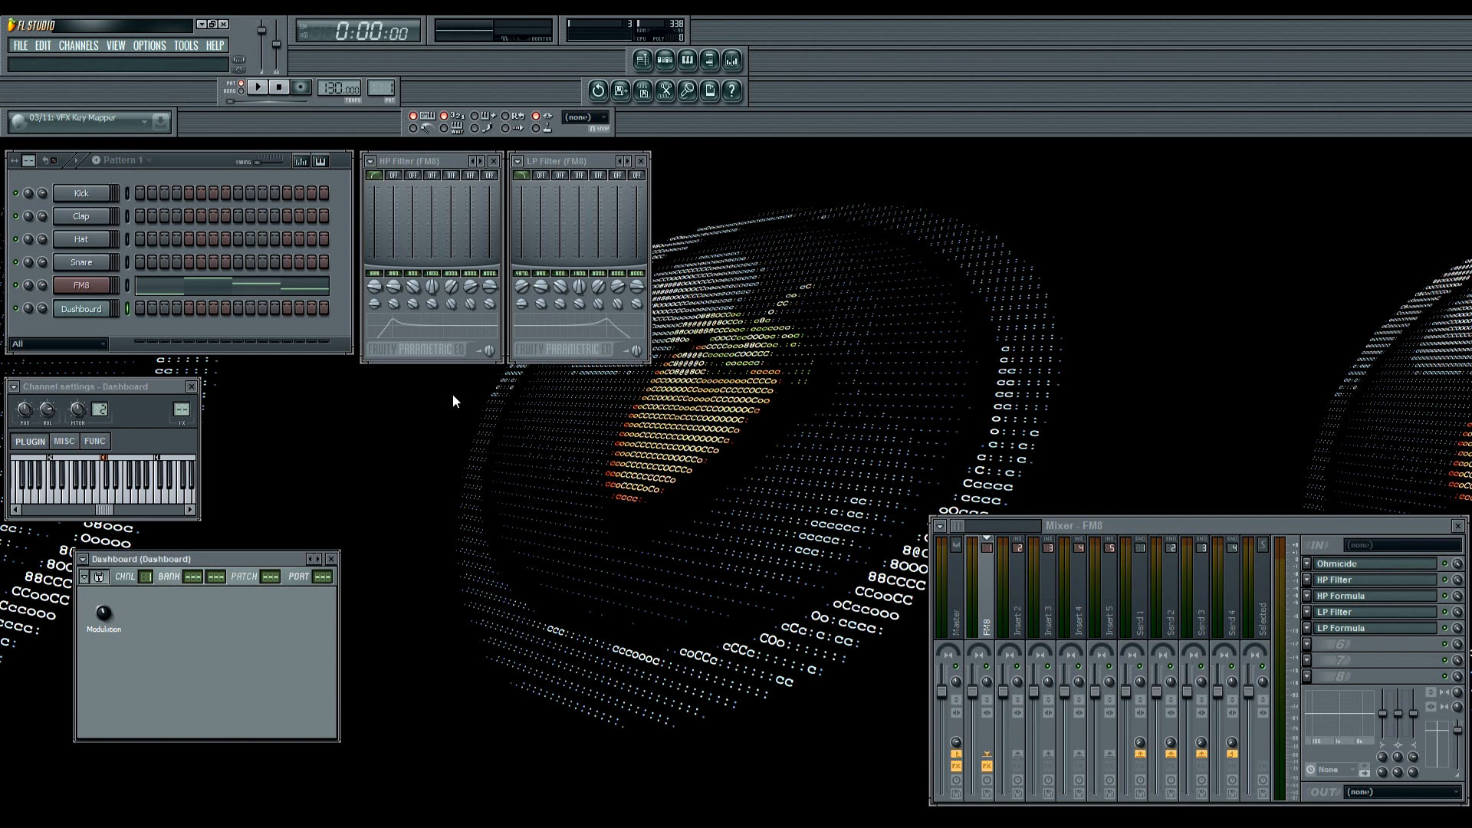
# Load WOW into the sixth effect slot, with Mix at about 0.16, Overdrive at about 0.168 and Resonance slightly adjusted
pyautogui.click(1308, 645)
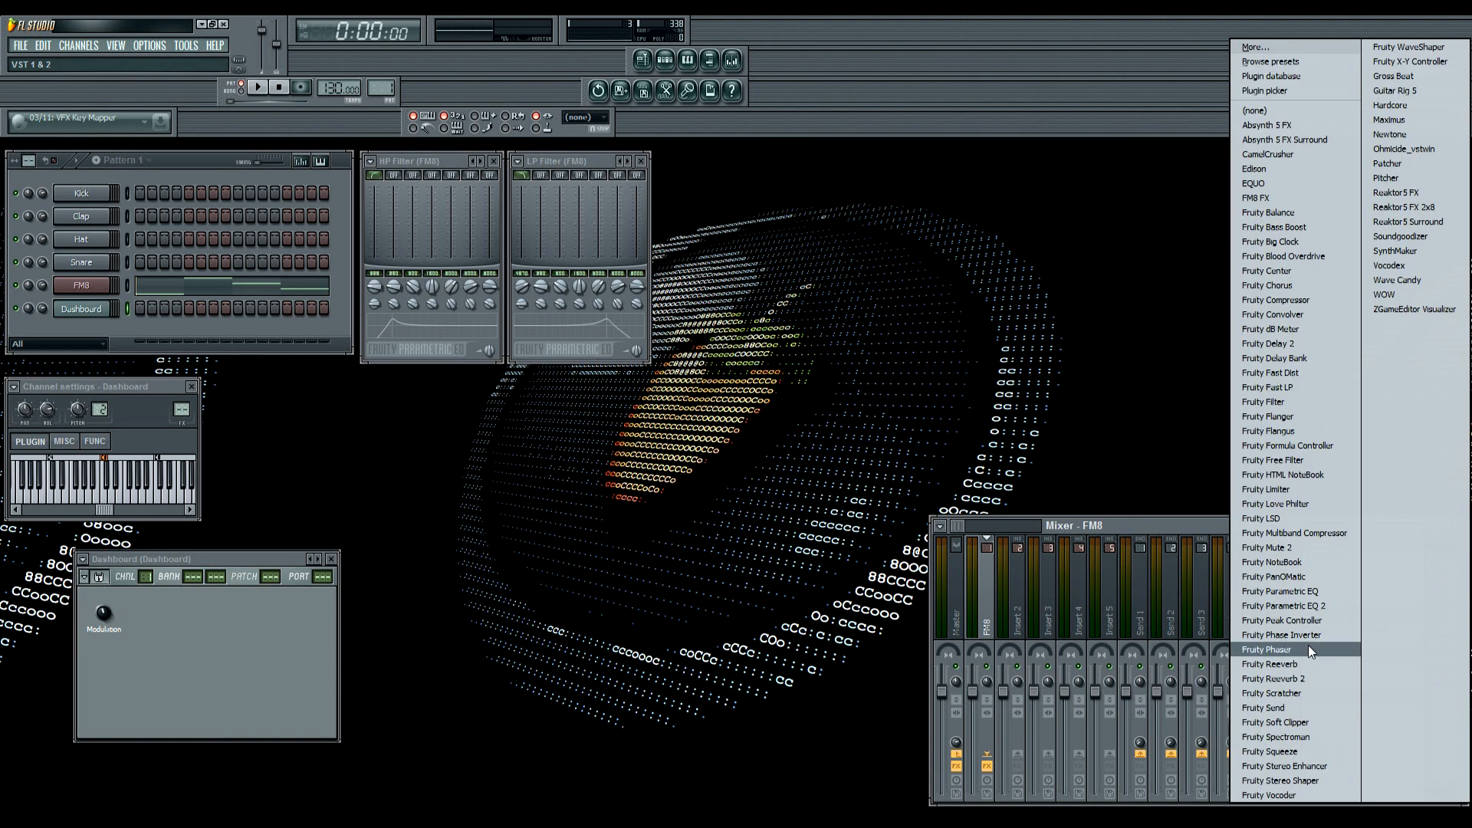
pyautogui.click(1385, 294)
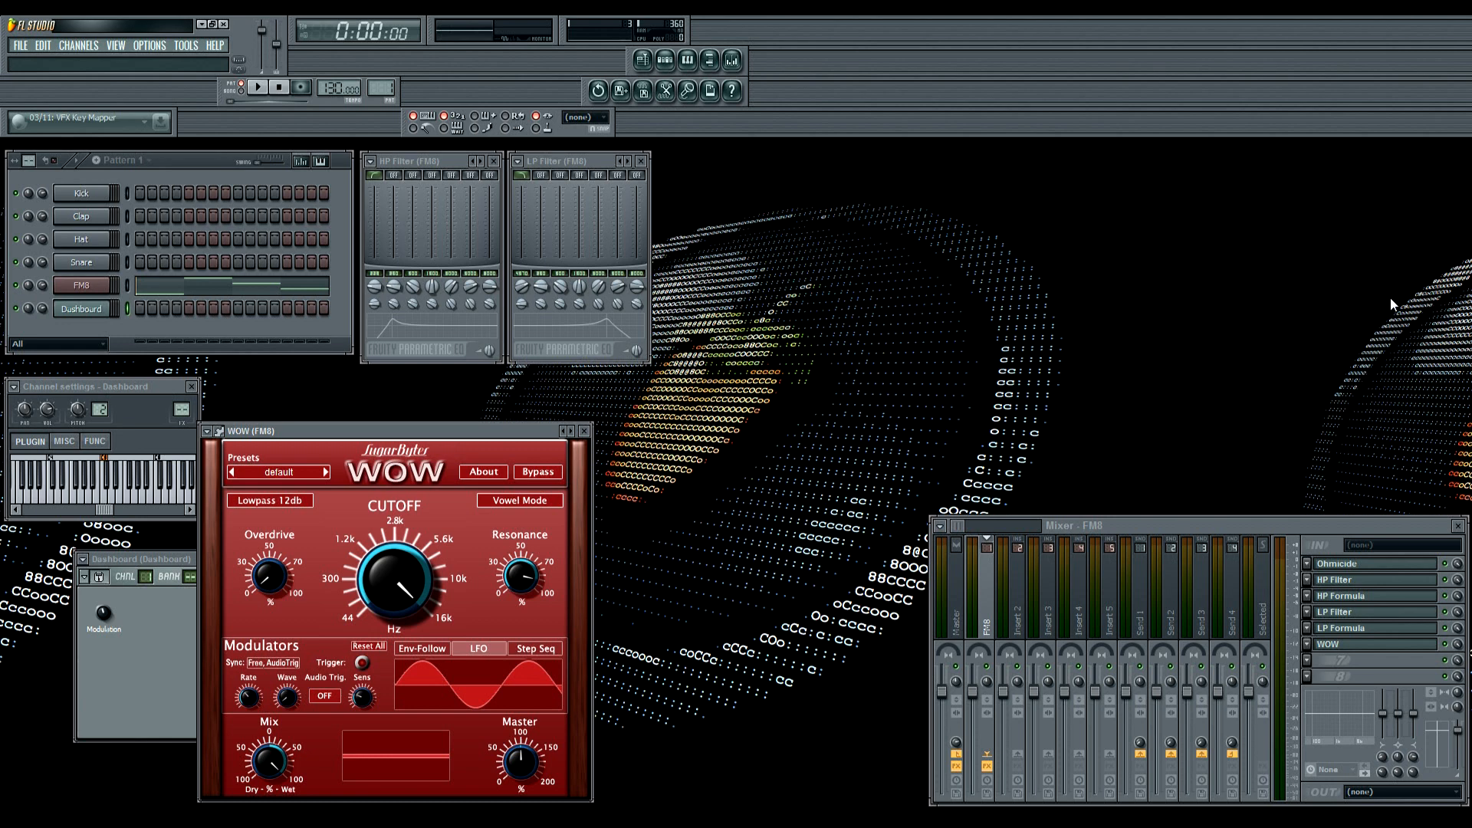
pyautogui.moveTo(270, 761); pyautogui.dragTo(277, 803)
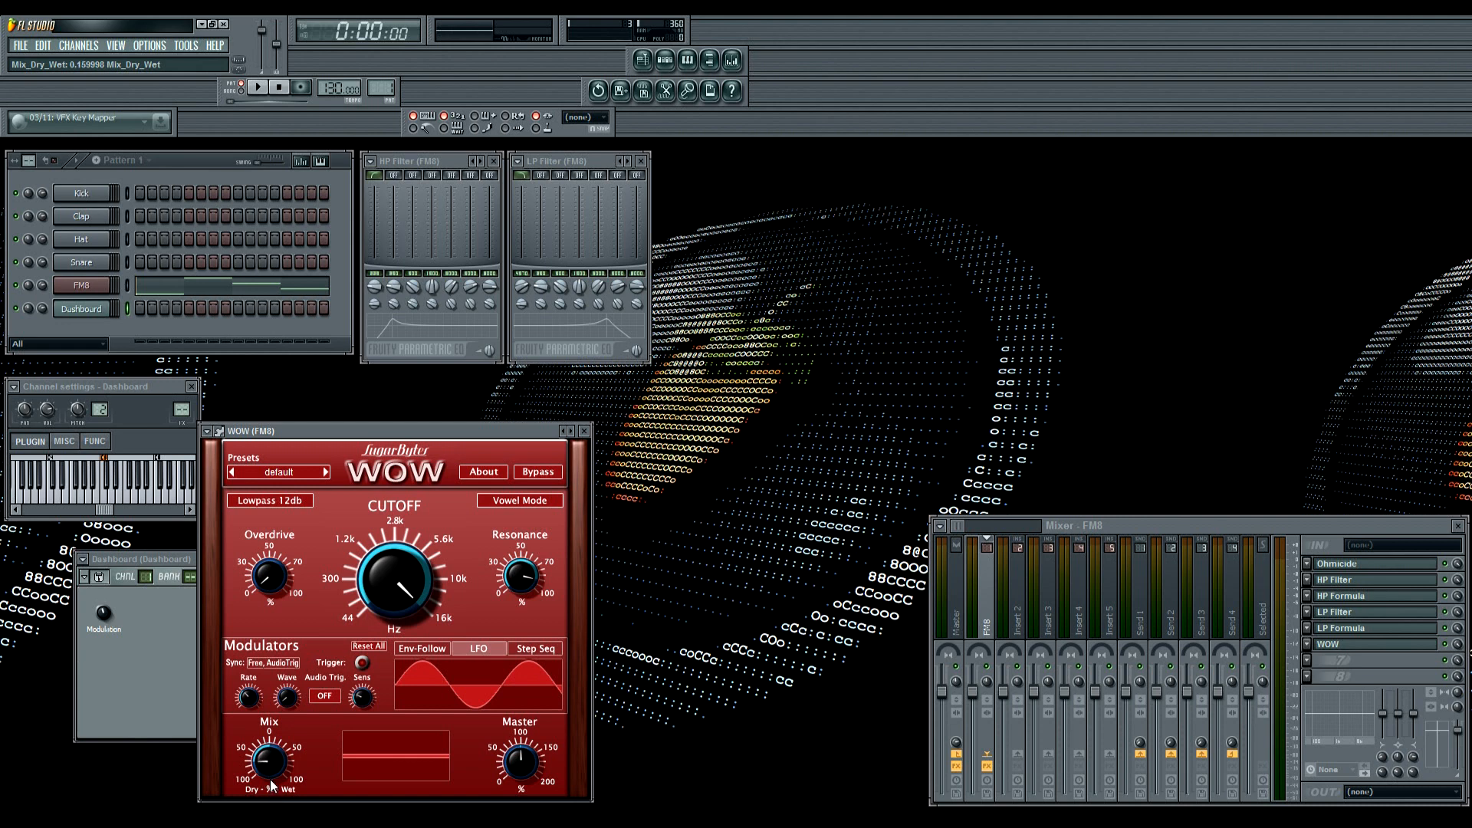
pyautogui.moveTo(526, 584); pyautogui.dragTo(526, 575)
pyautogui.moveTo(268, 576); pyautogui.dragTo(255, 539)
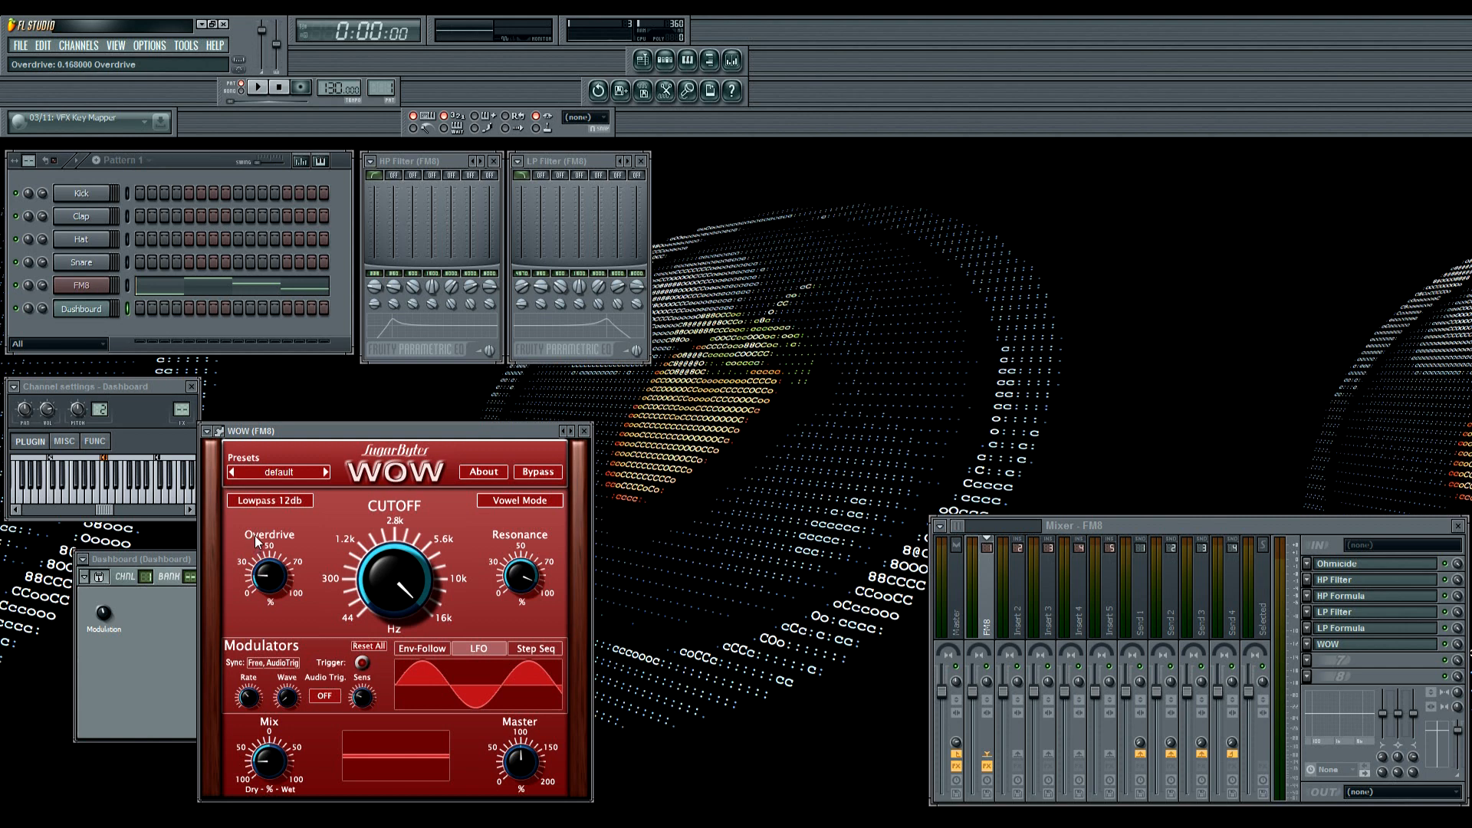
# Enable Vowel Mode in WOW with the Band Reject filter, Vowel A set to A: and the vowel cutoff at about 0.456
pyautogui.click(522, 503)
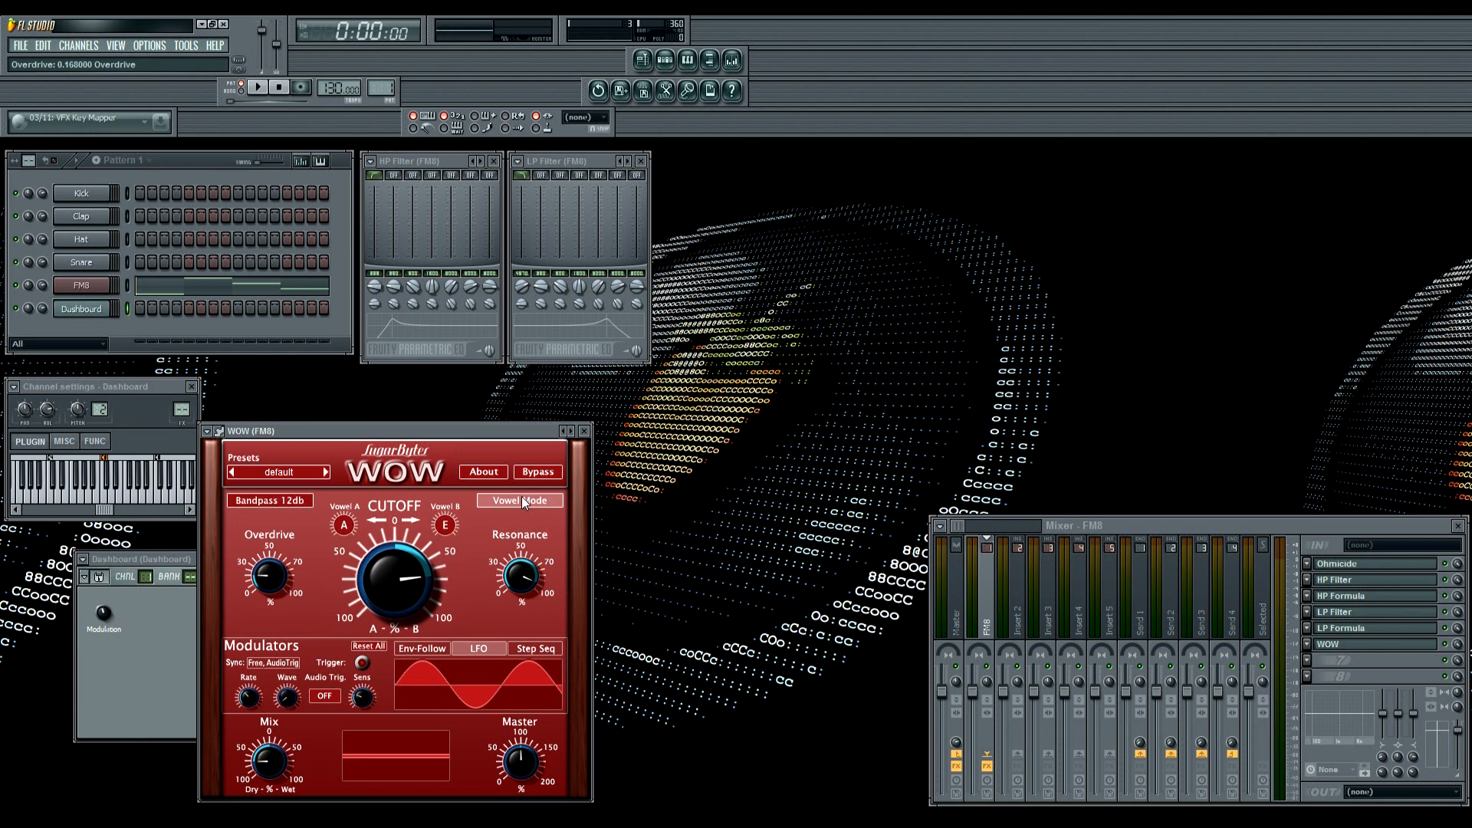
pyautogui.click(260, 500)
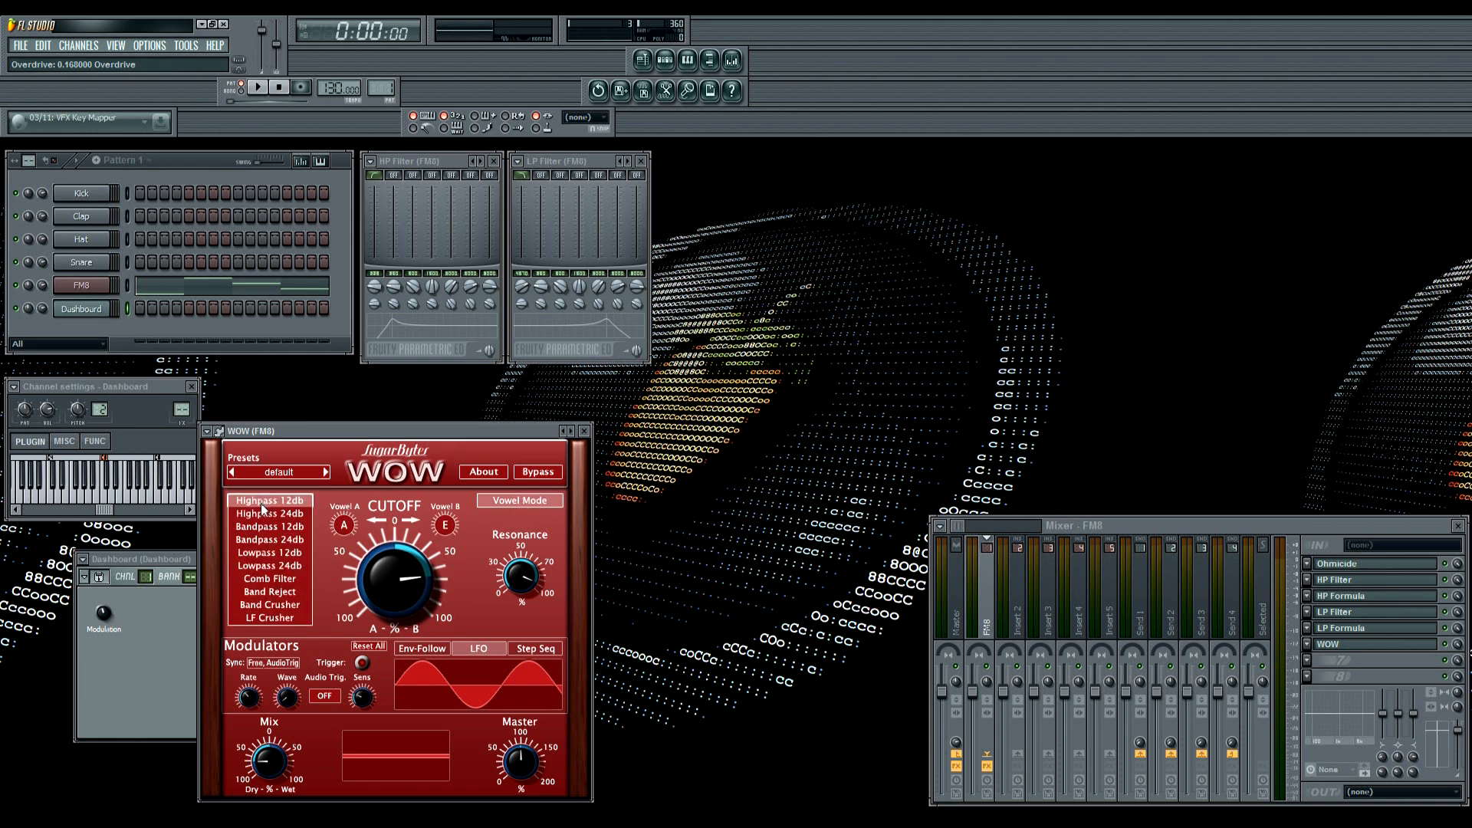
pyautogui.click(269, 593)
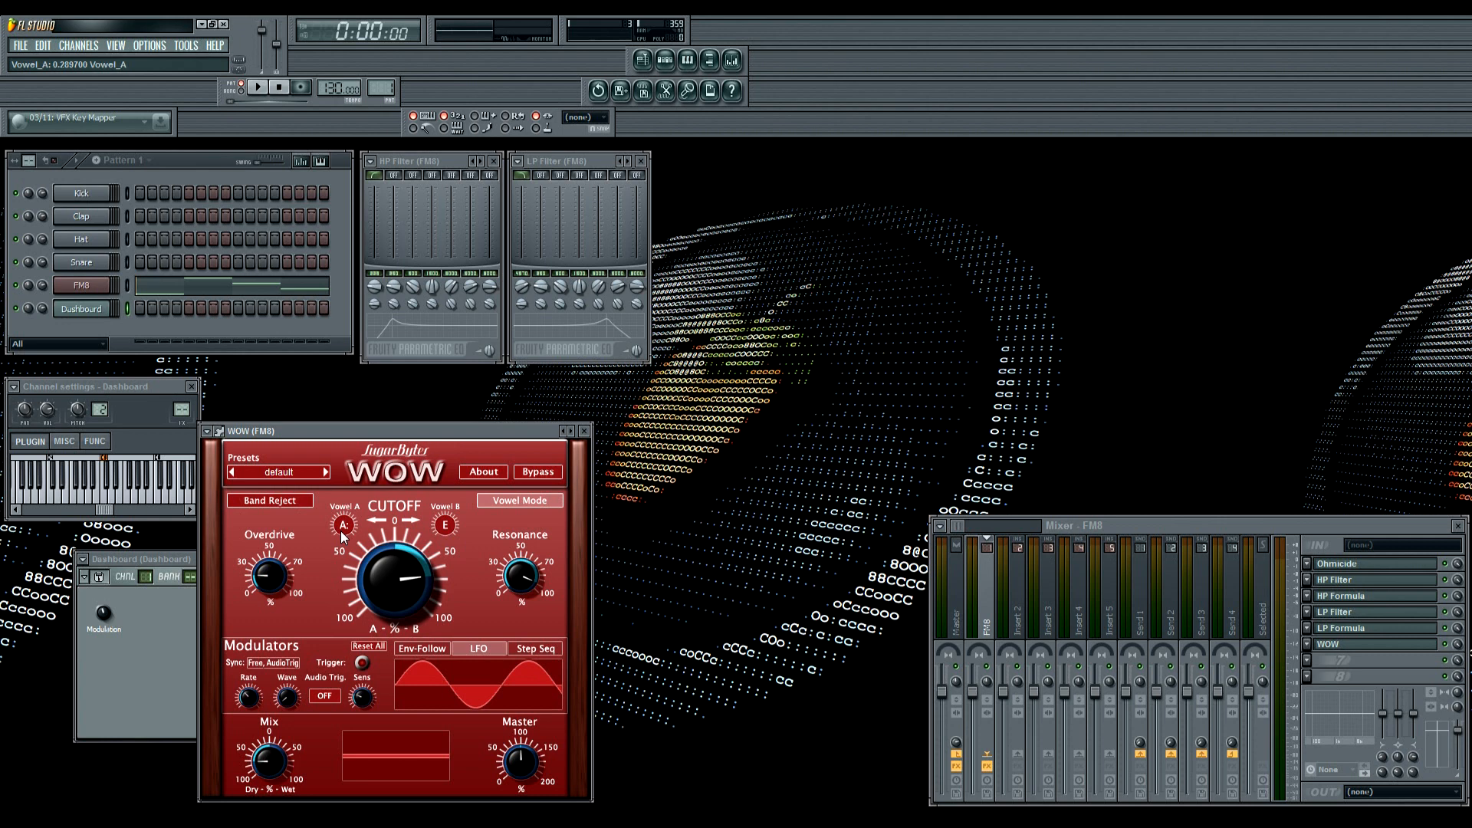
pyautogui.moveTo(398, 578); pyautogui.dragTo(402, 638)
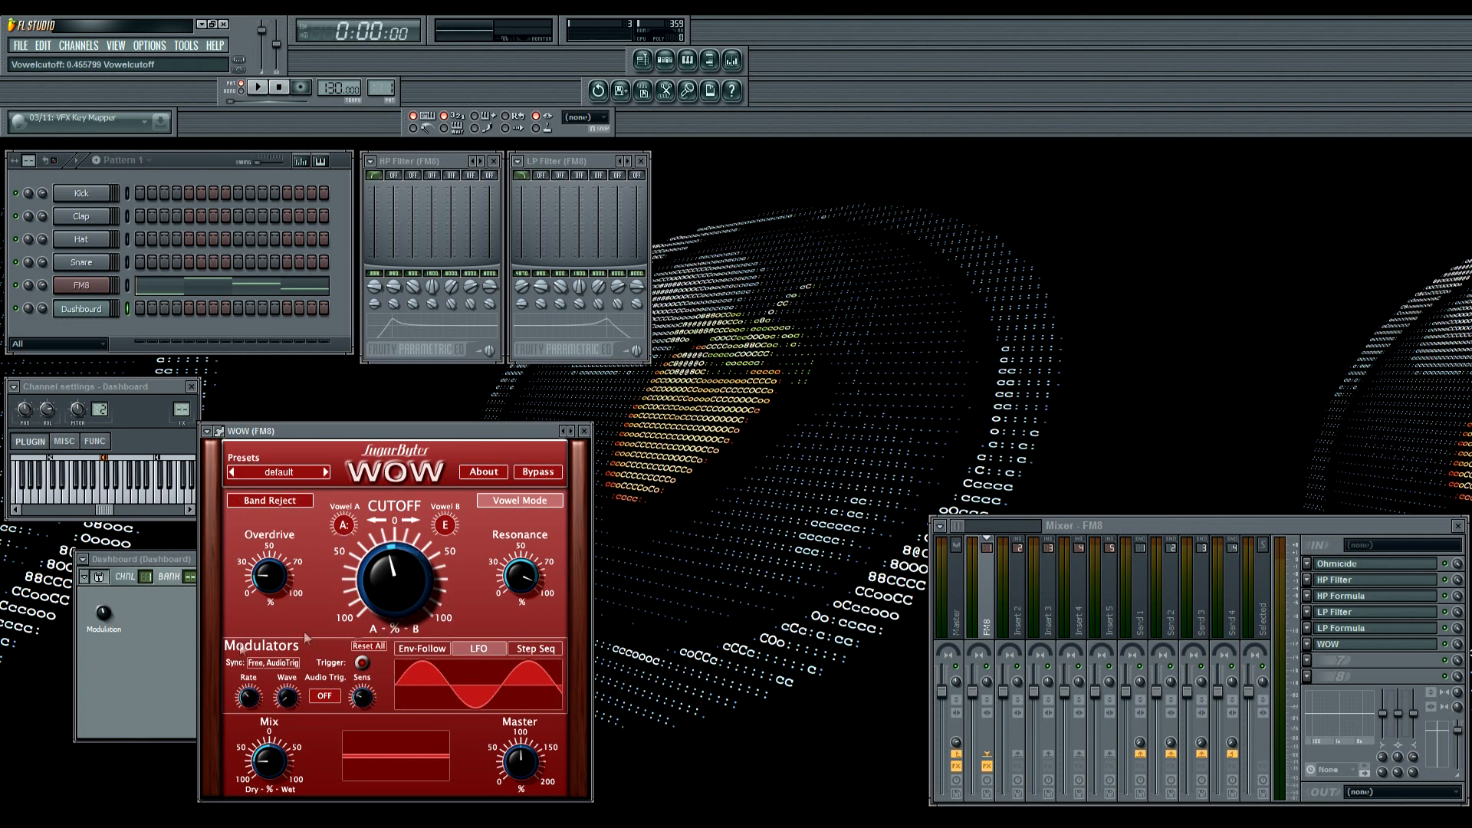
# Link WOW's last tweaked vowel cutoff to the Dashboard Modulation wheel with an inverted mapping formula and slight smoothing
pyautogui.moveTo(452, 432); pyautogui.dragTo(694, 408)
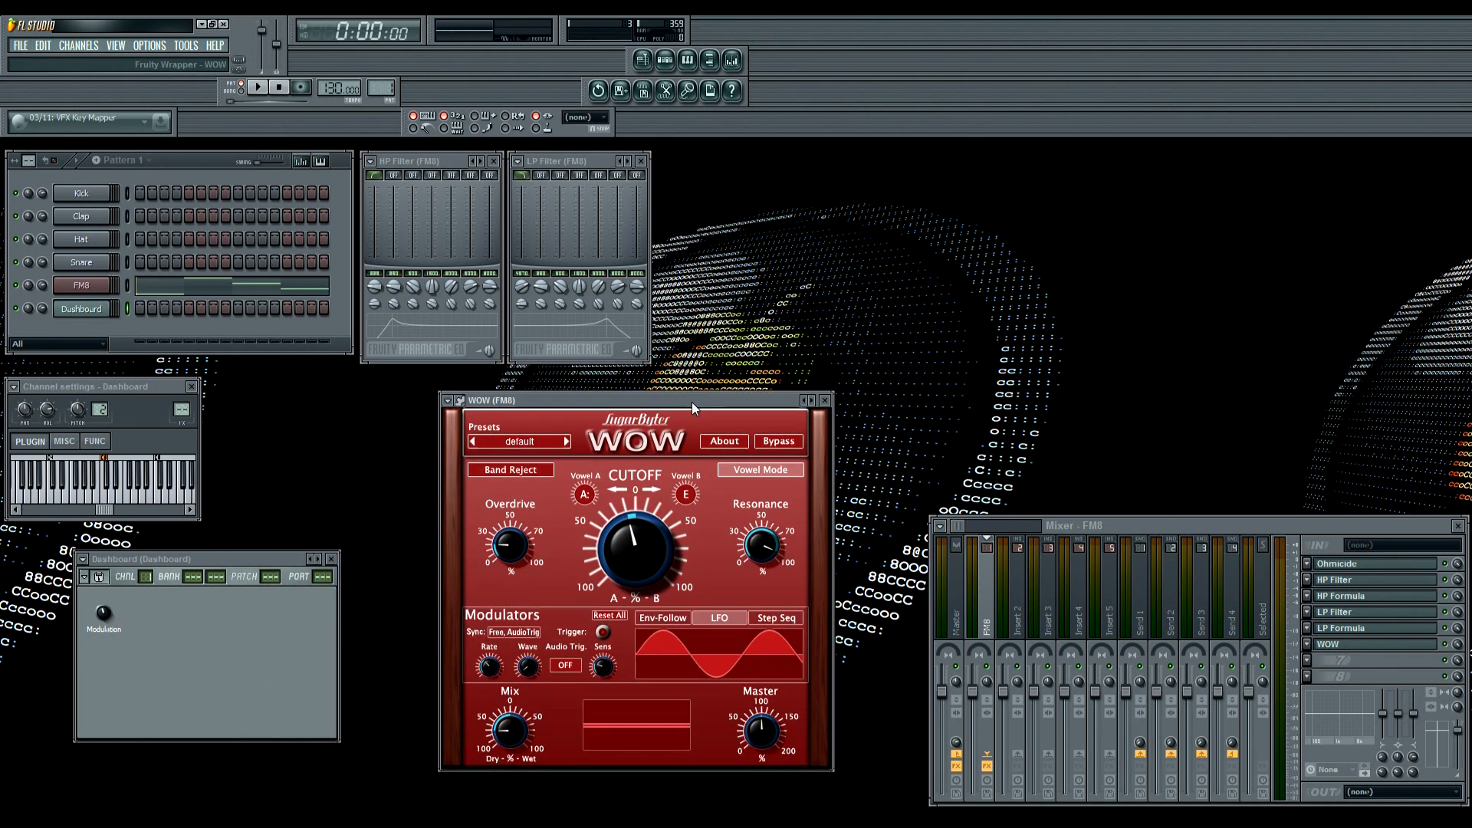
pyautogui.click(190, 46)
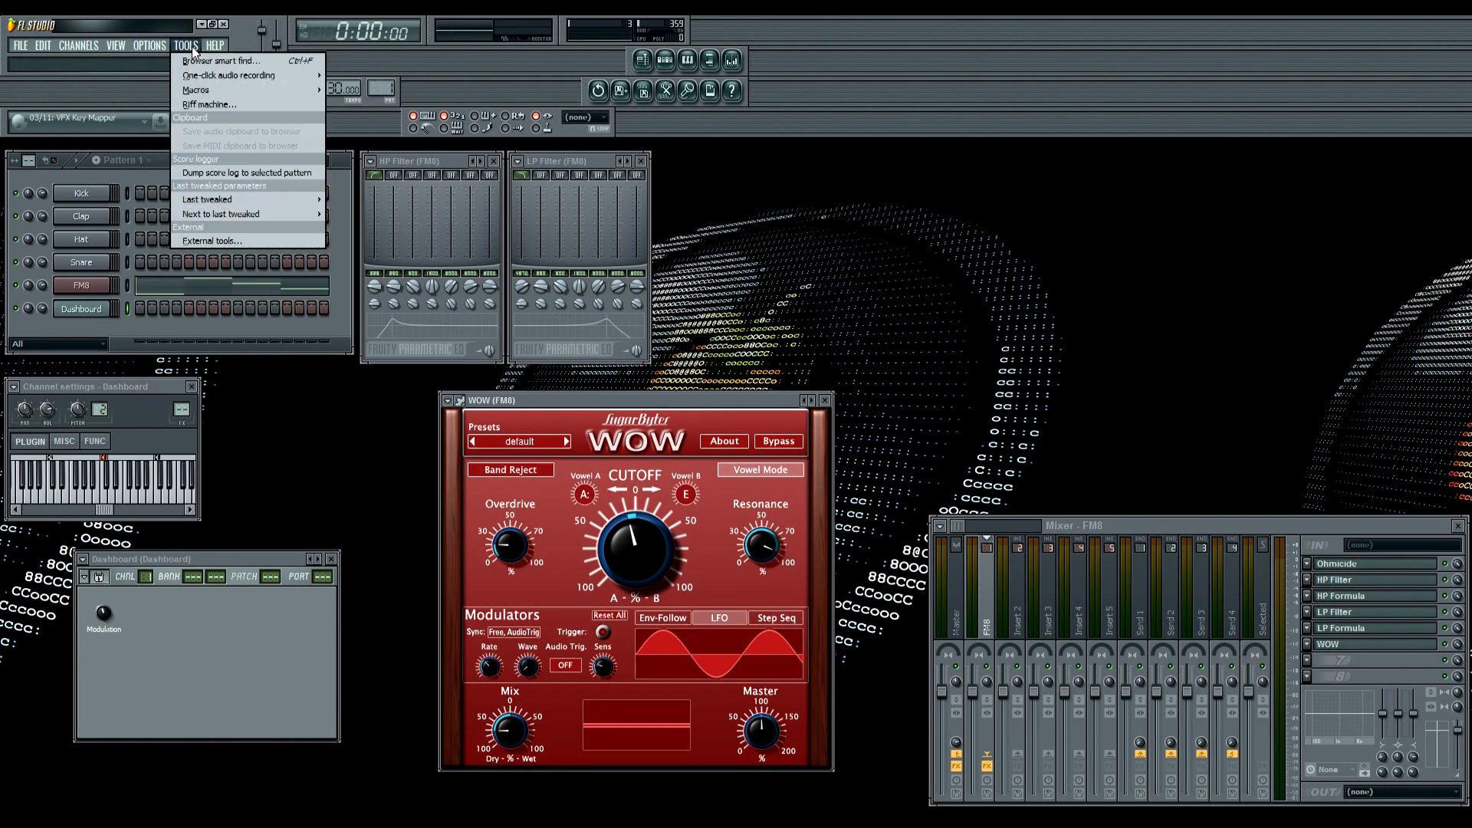
pyautogui.moveTo(245, 199)
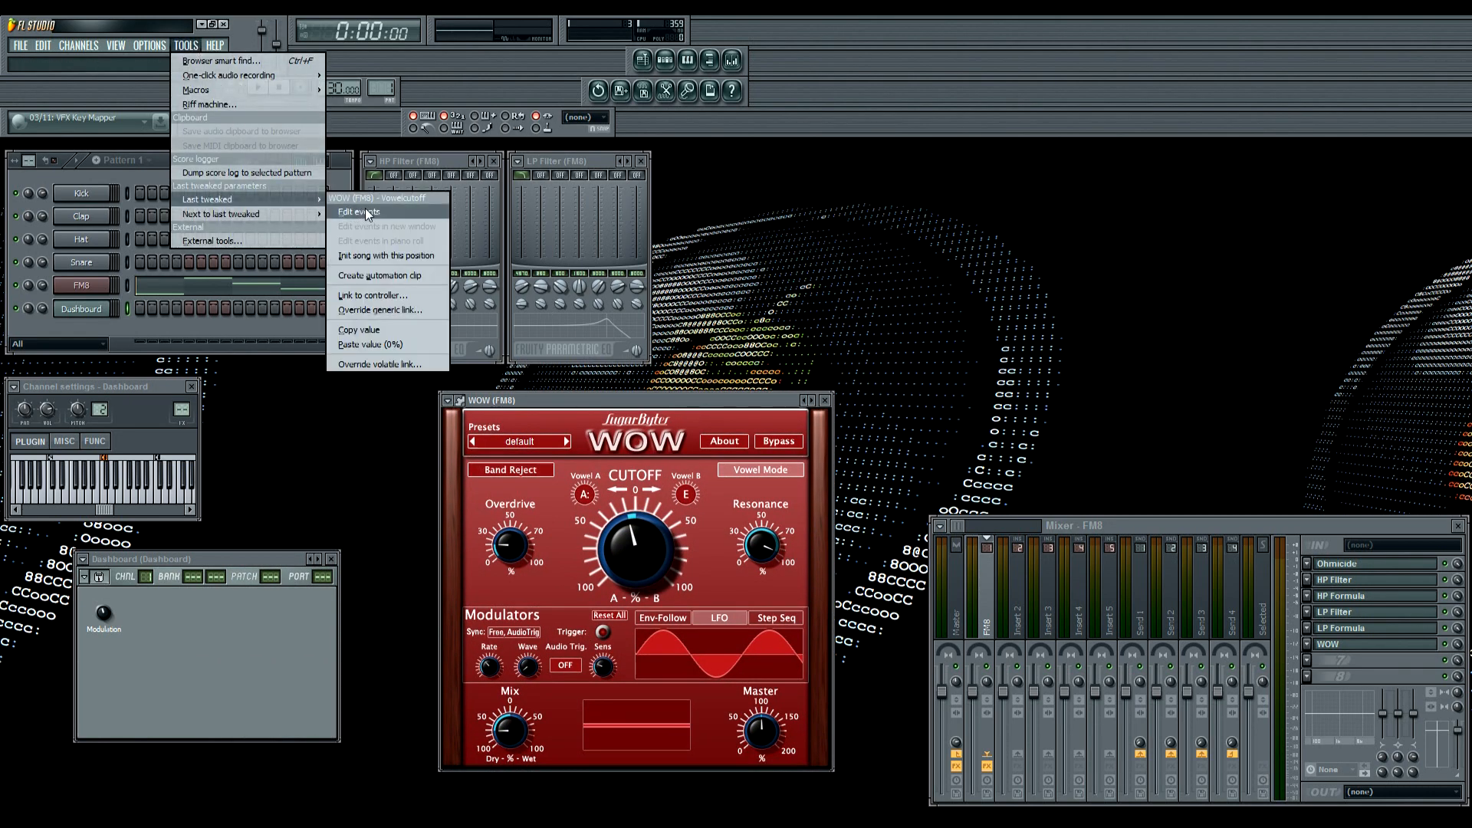
pyautogui.click(378, 293)
pyautogui.click(775, 431)
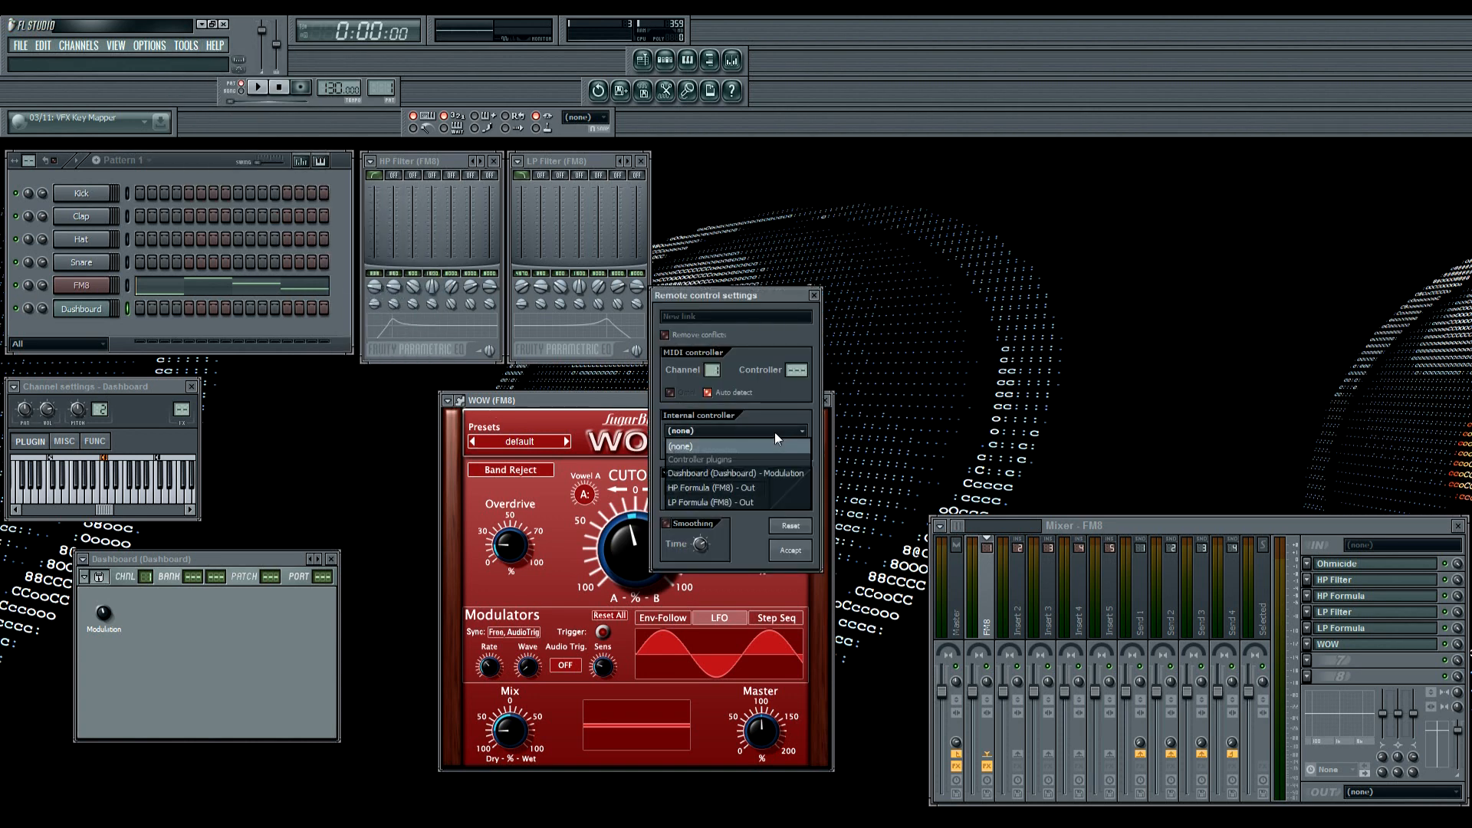
pyautogui.click(764, 472)
pyautogui.click(673, 485)
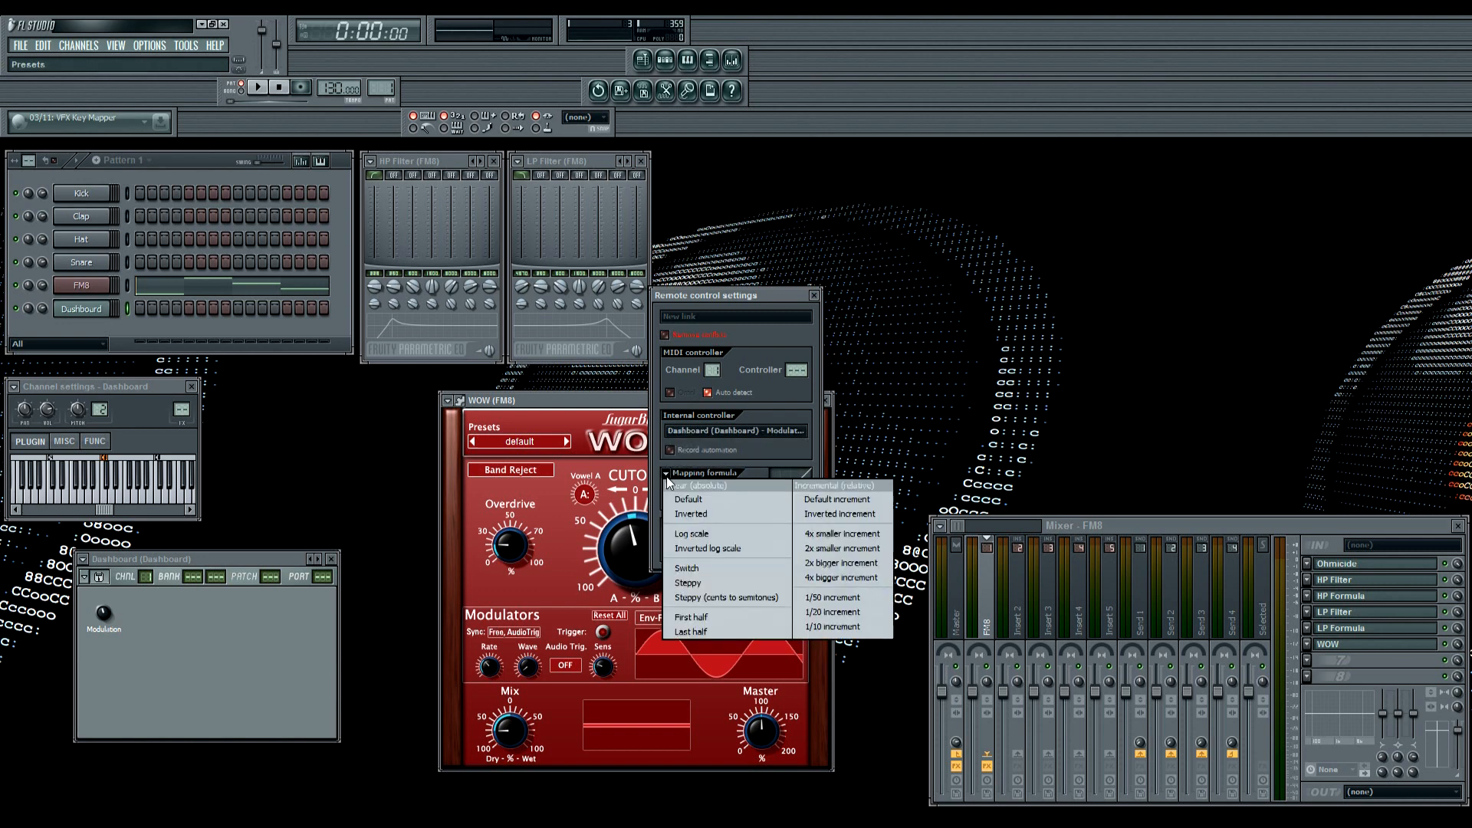
pyautogui.click(694, 512)
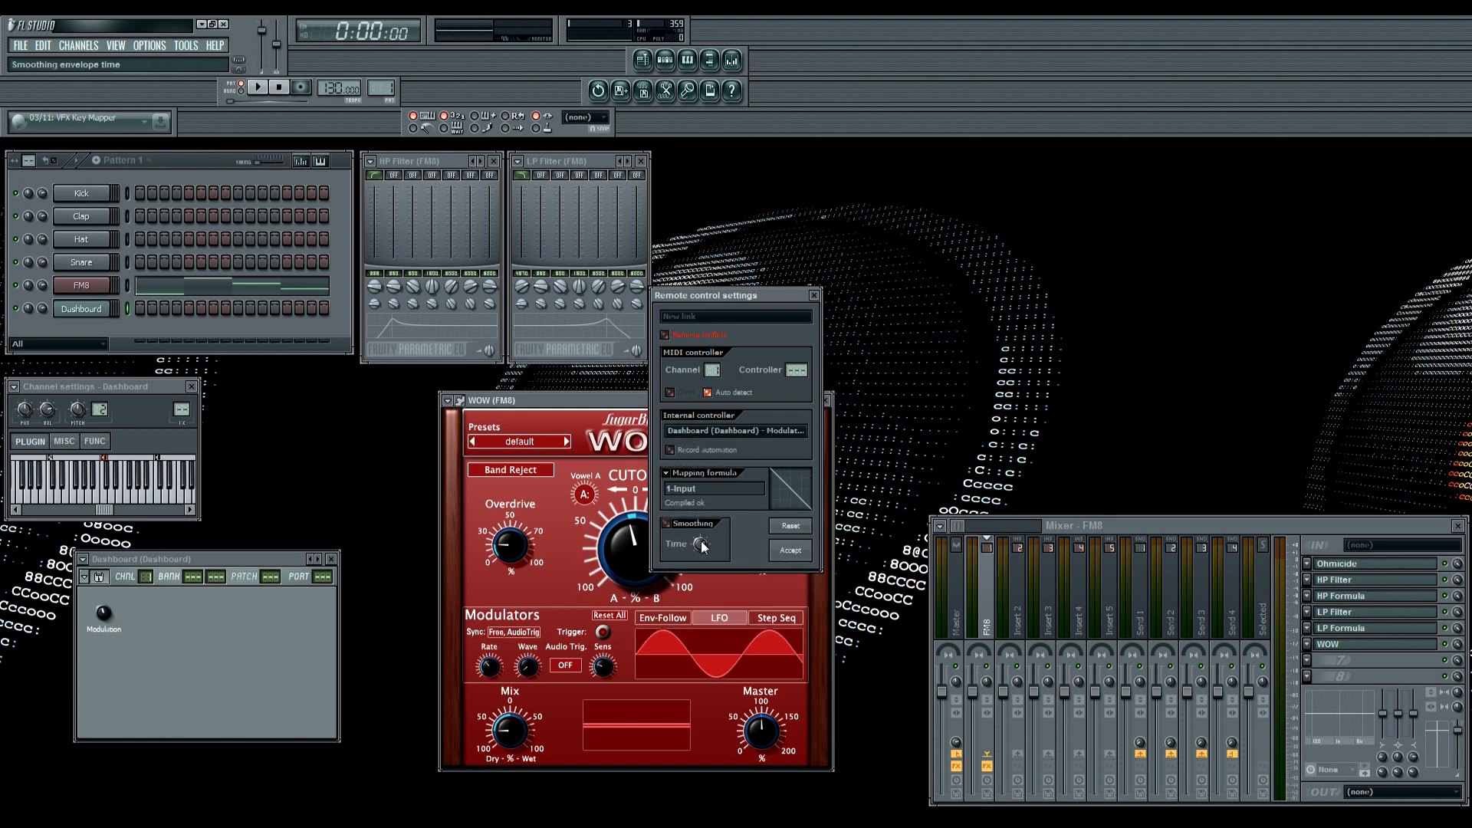
pyautogui.moveTo(702, 546); pyautogui.dragTo(702, 537)
pyautogui.click(791, 555)
# Play the pattern while sweeping the Modulation wheel to audition the WOW vowel cutoff, and stop playback
pyautogui.click(245, 678)
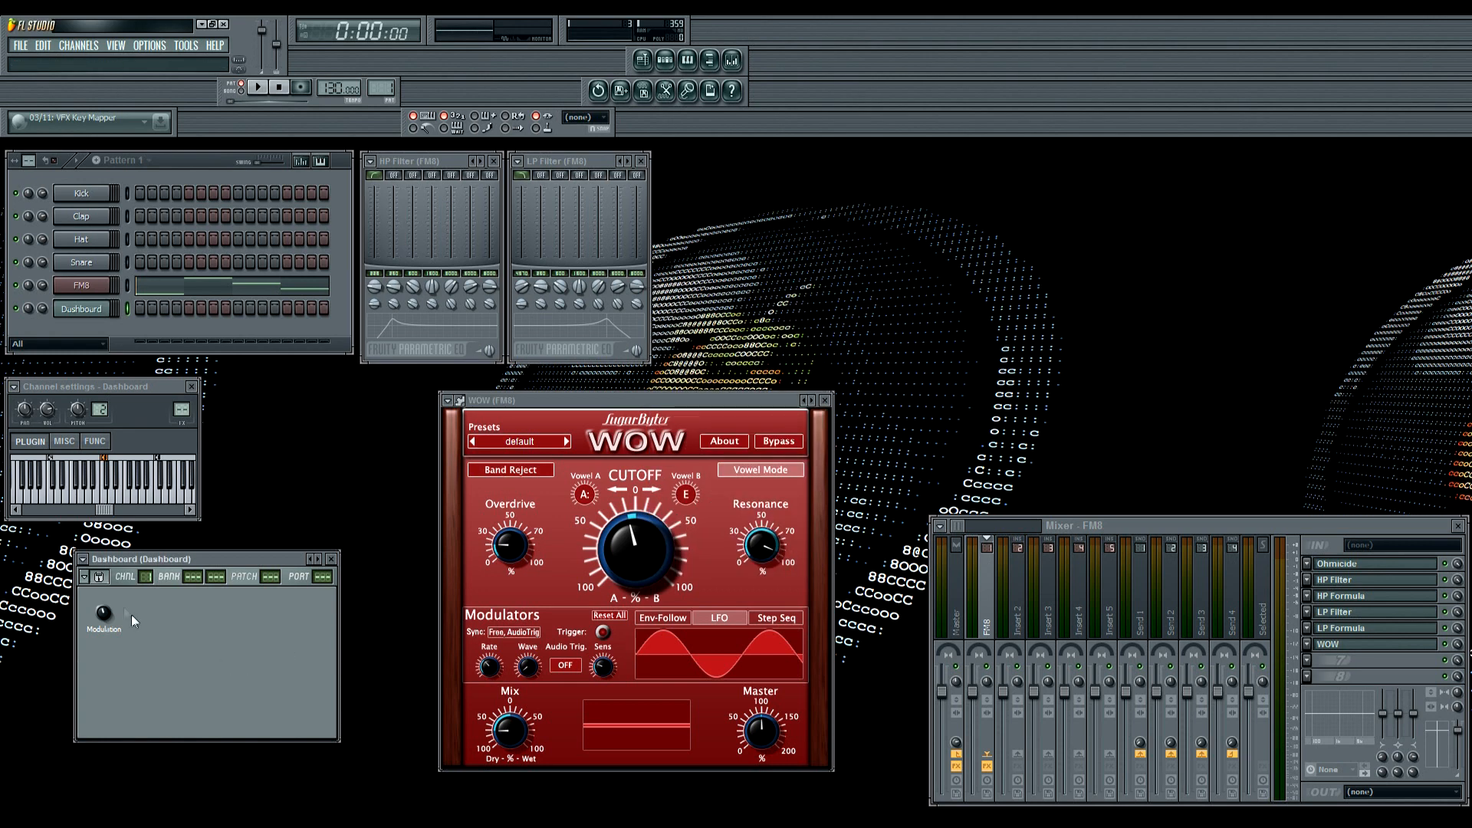
pyautogui.moveTo(101, 611); pyautogui.dragTo(101, 505)
pyautogui.press('space')
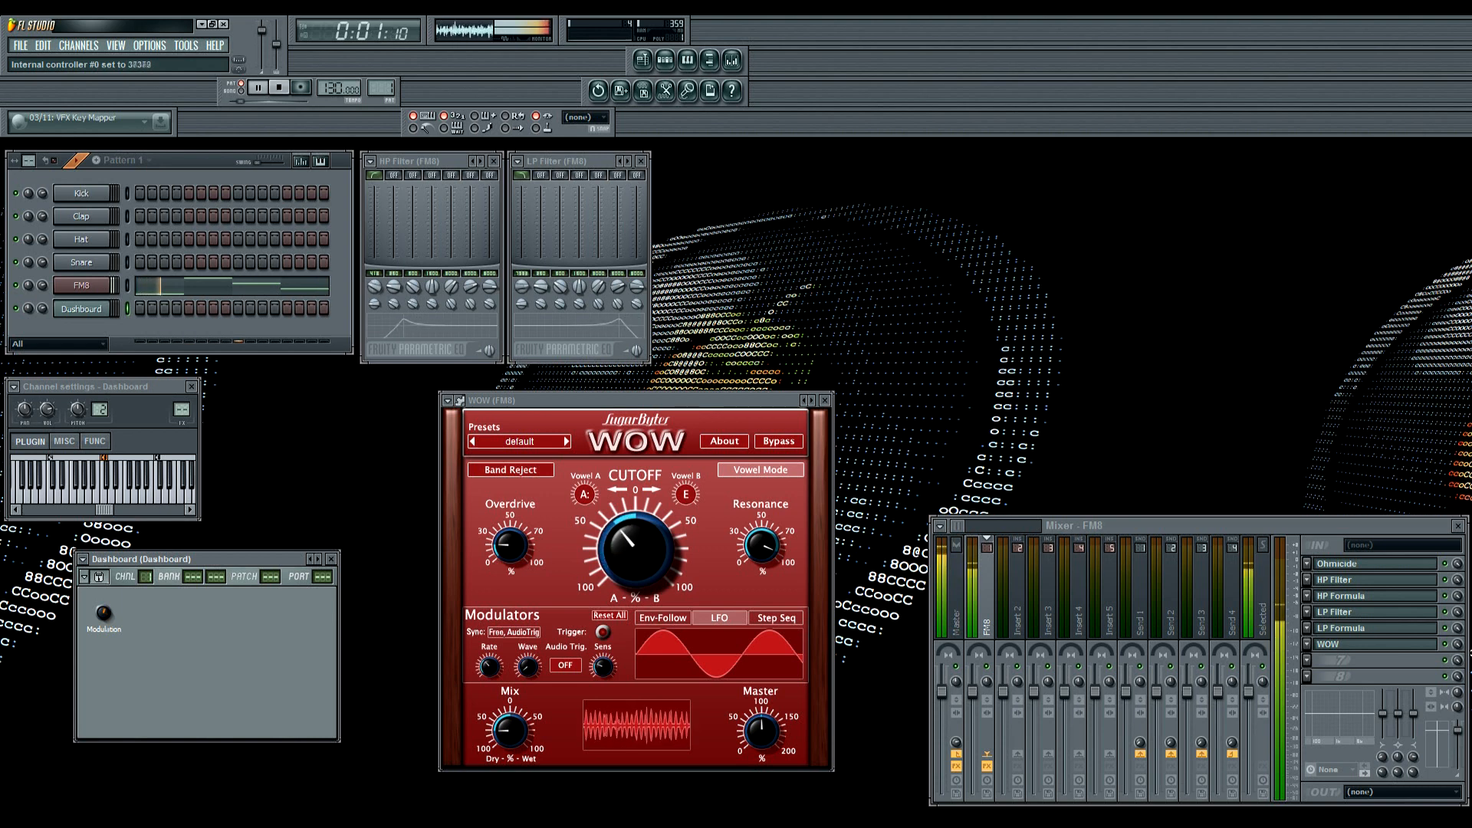
pyautogui.press('space')
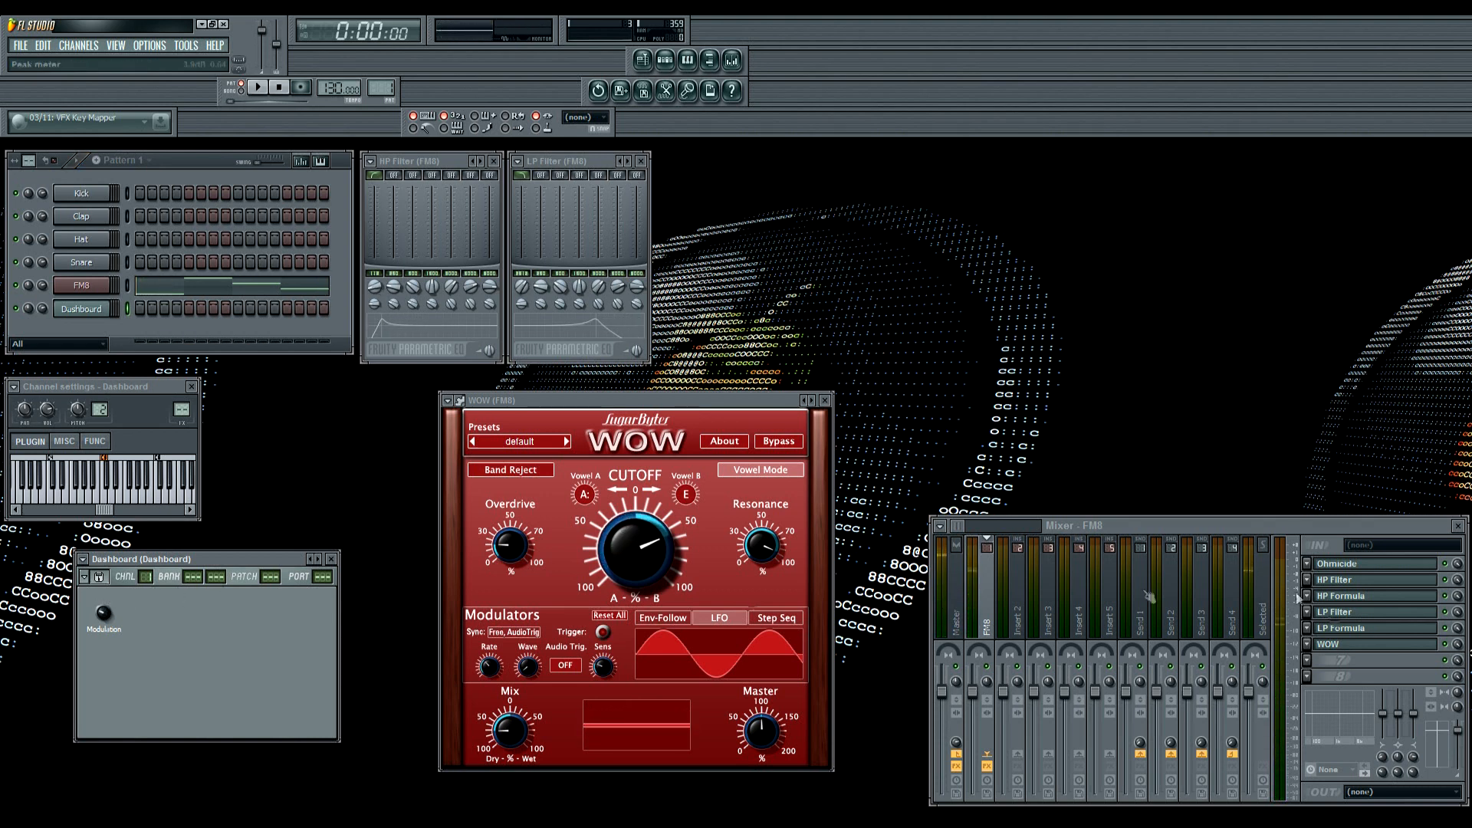
# Load Fruity Blood Overdrive into the seventh effect slot with PreAmp at about 0.387 and PostGain at about -0.340
pyautogui.click(1304, 657)
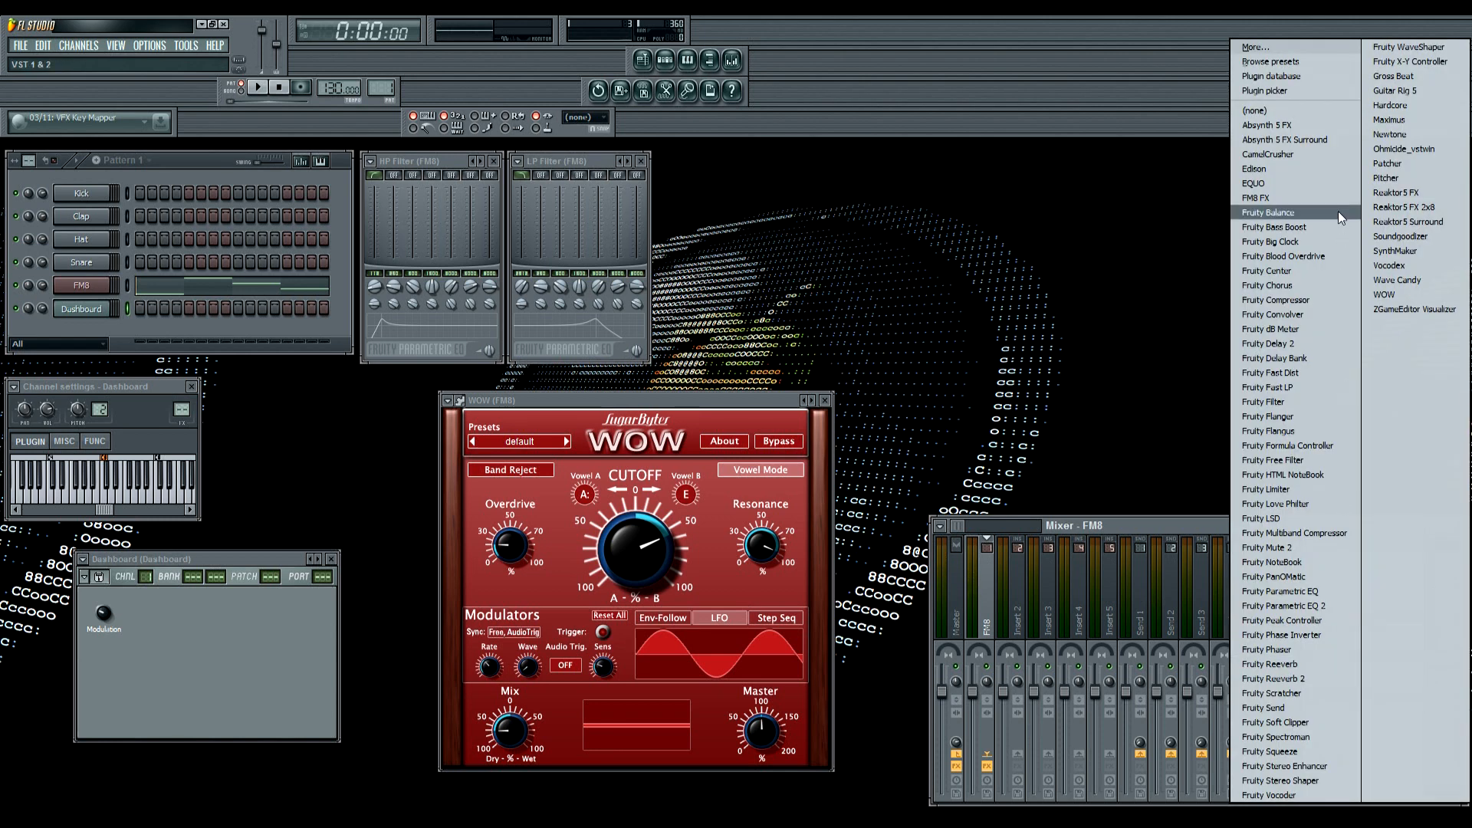
pyautogui.click(1312, 255)
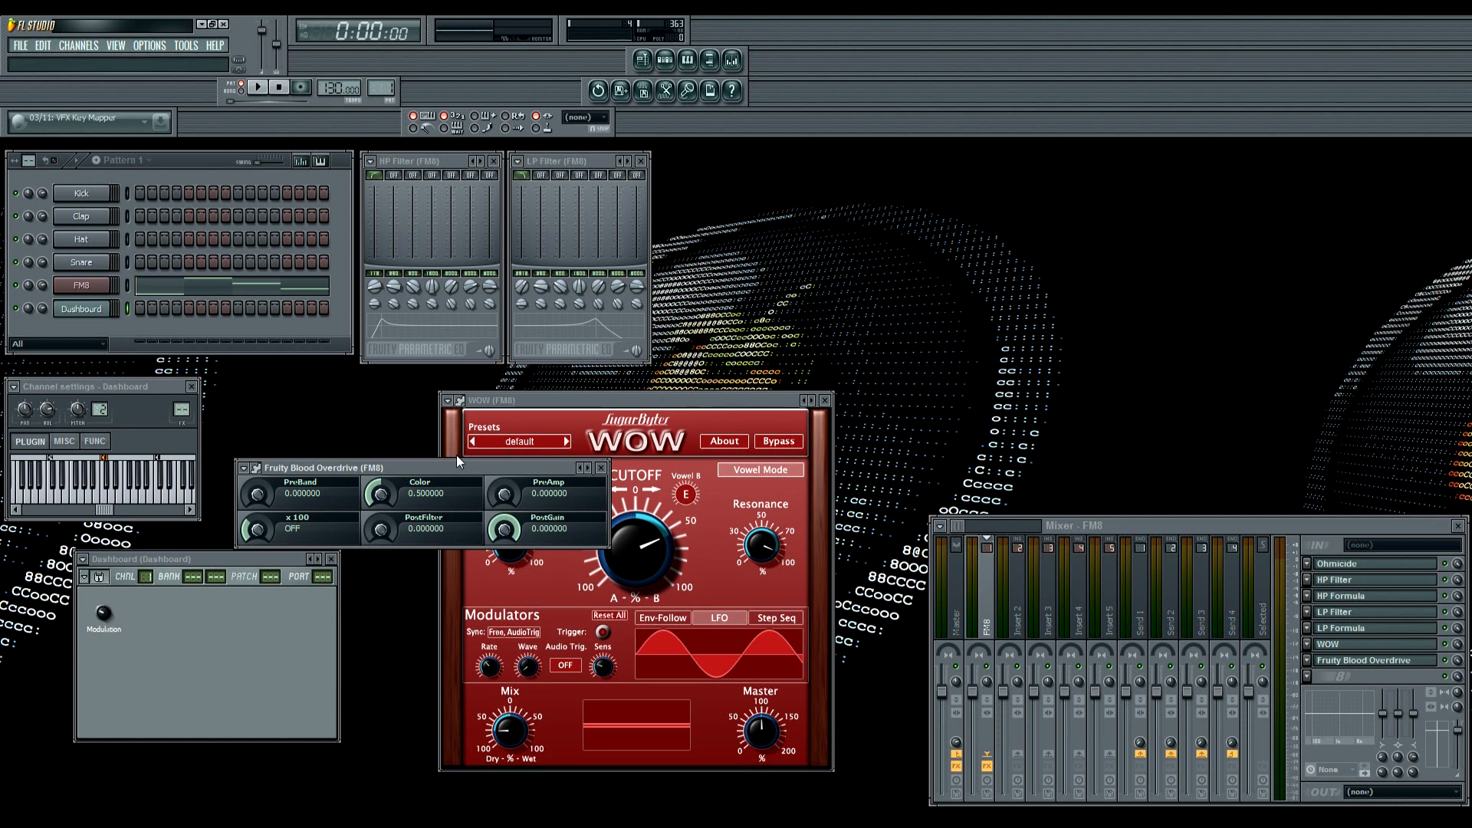
pyautogui.moveTo(500, 495); pyautogui.dragTo(500, 451)
pyautogui.moveTo(504, 537); pyautogui.dragTo(504, 567)
# Play the pattern while turning the Modulation wheel to audition the growl with Fruity Blood Overdrive added
pyautogui.click(163, 653)
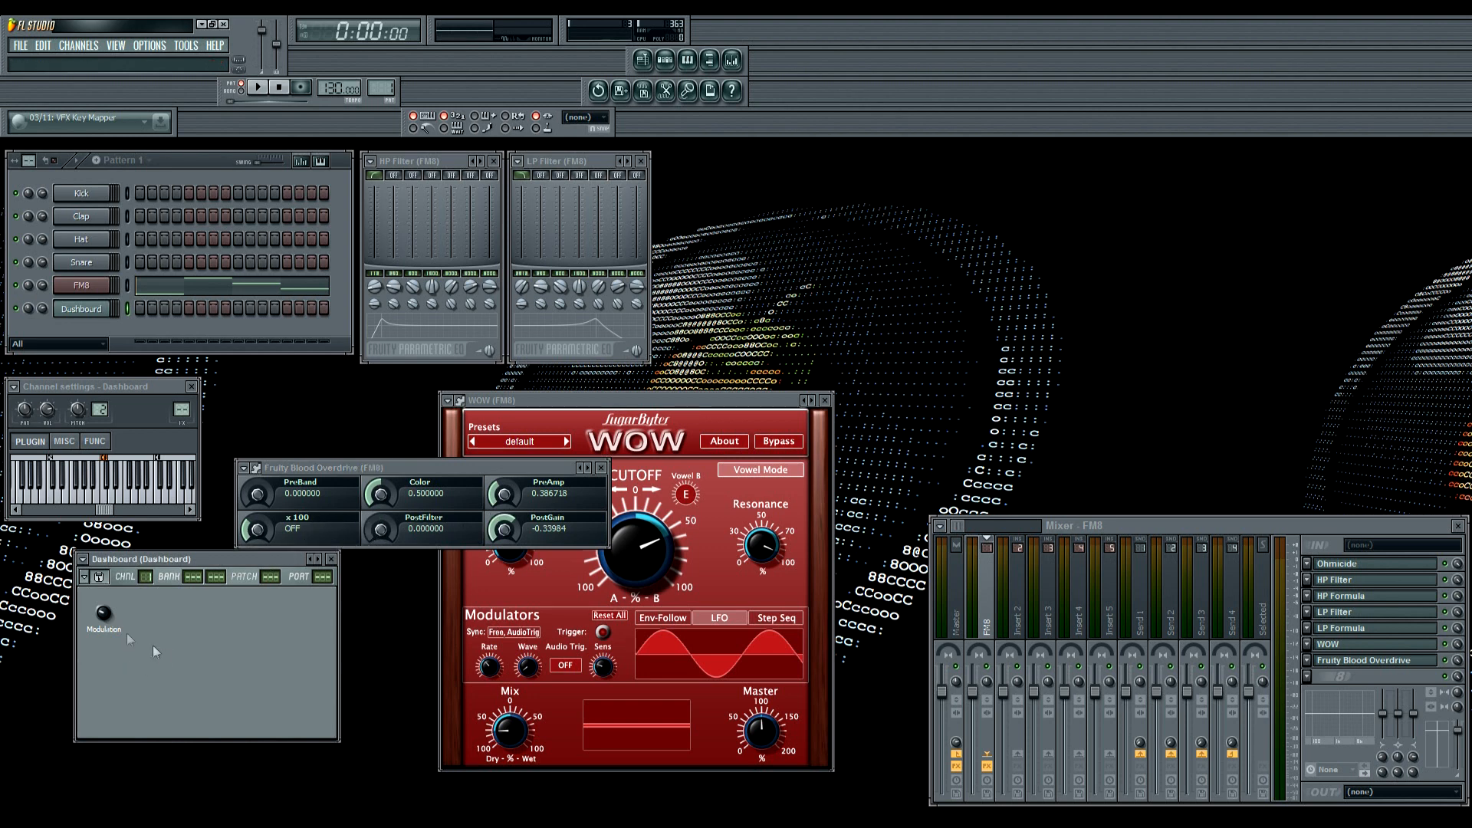
pyautogui.moveTo(105, 614); pyautogui.dragTo(104, 644)
pyautogui.press('space')
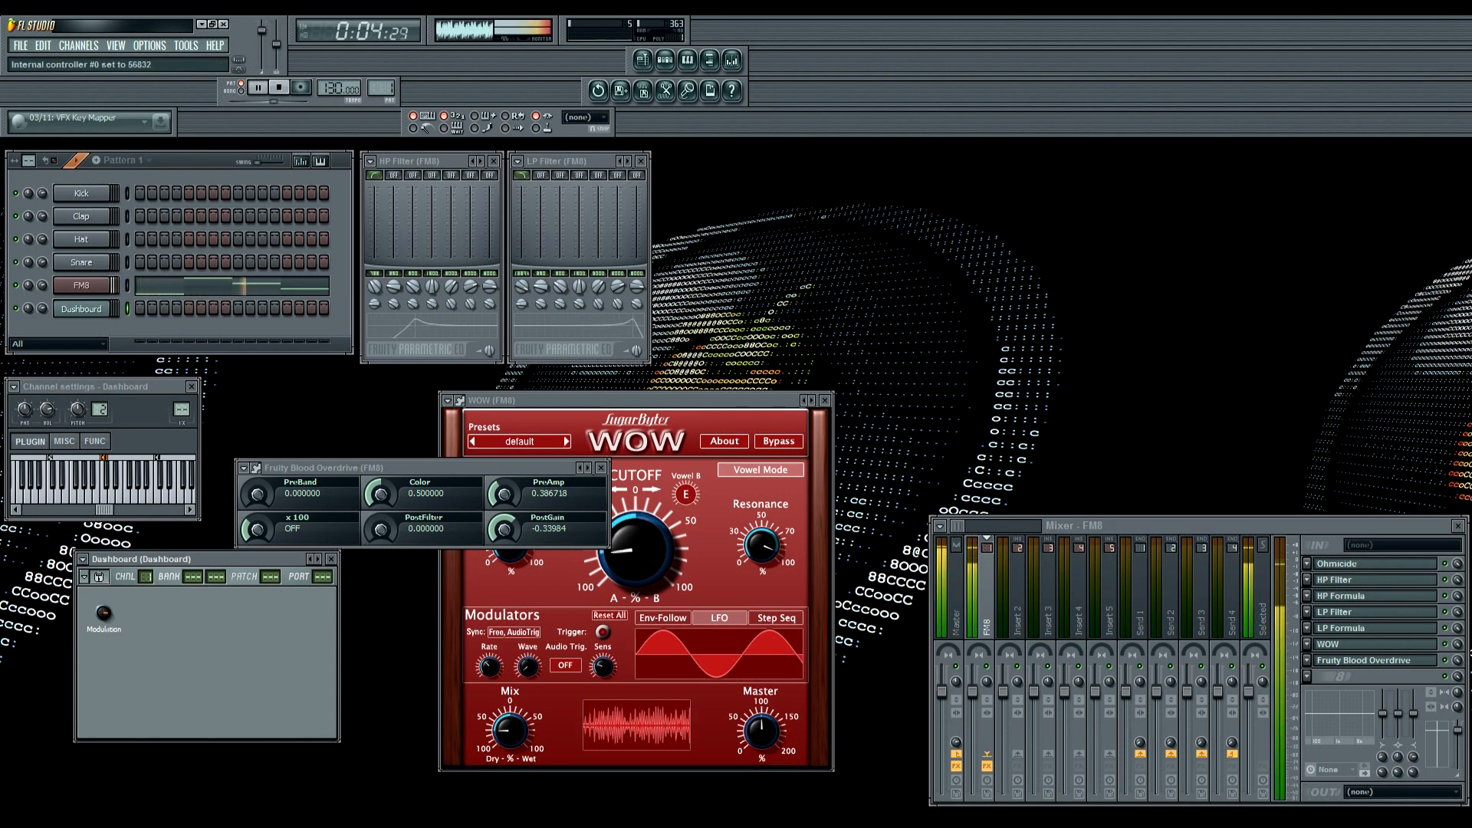
# Stop playback and close the WOW and Fruity Blood Overdrive windows
pyautogui.press('space')
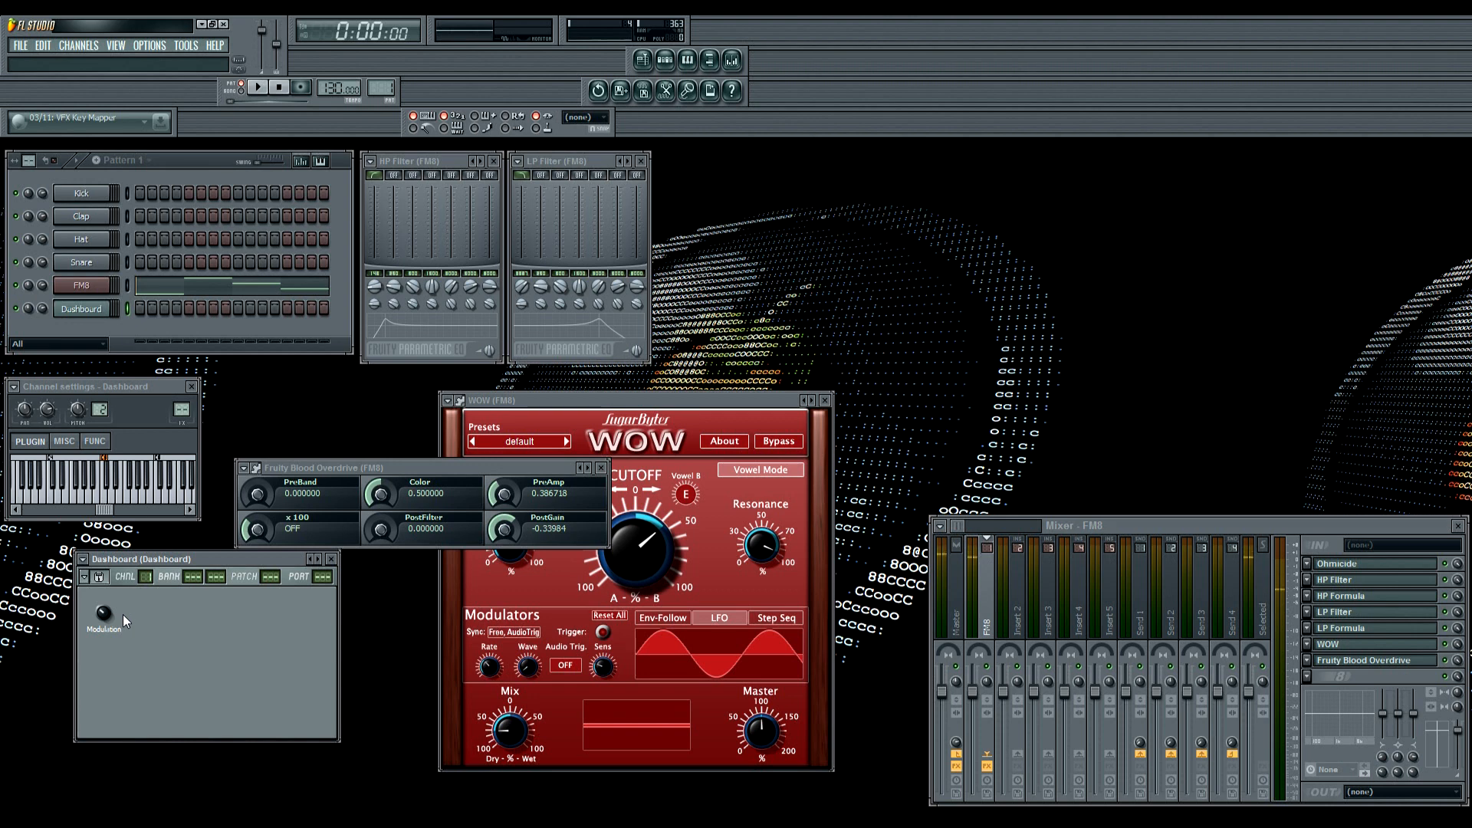
pyautogui.click(824, 400)
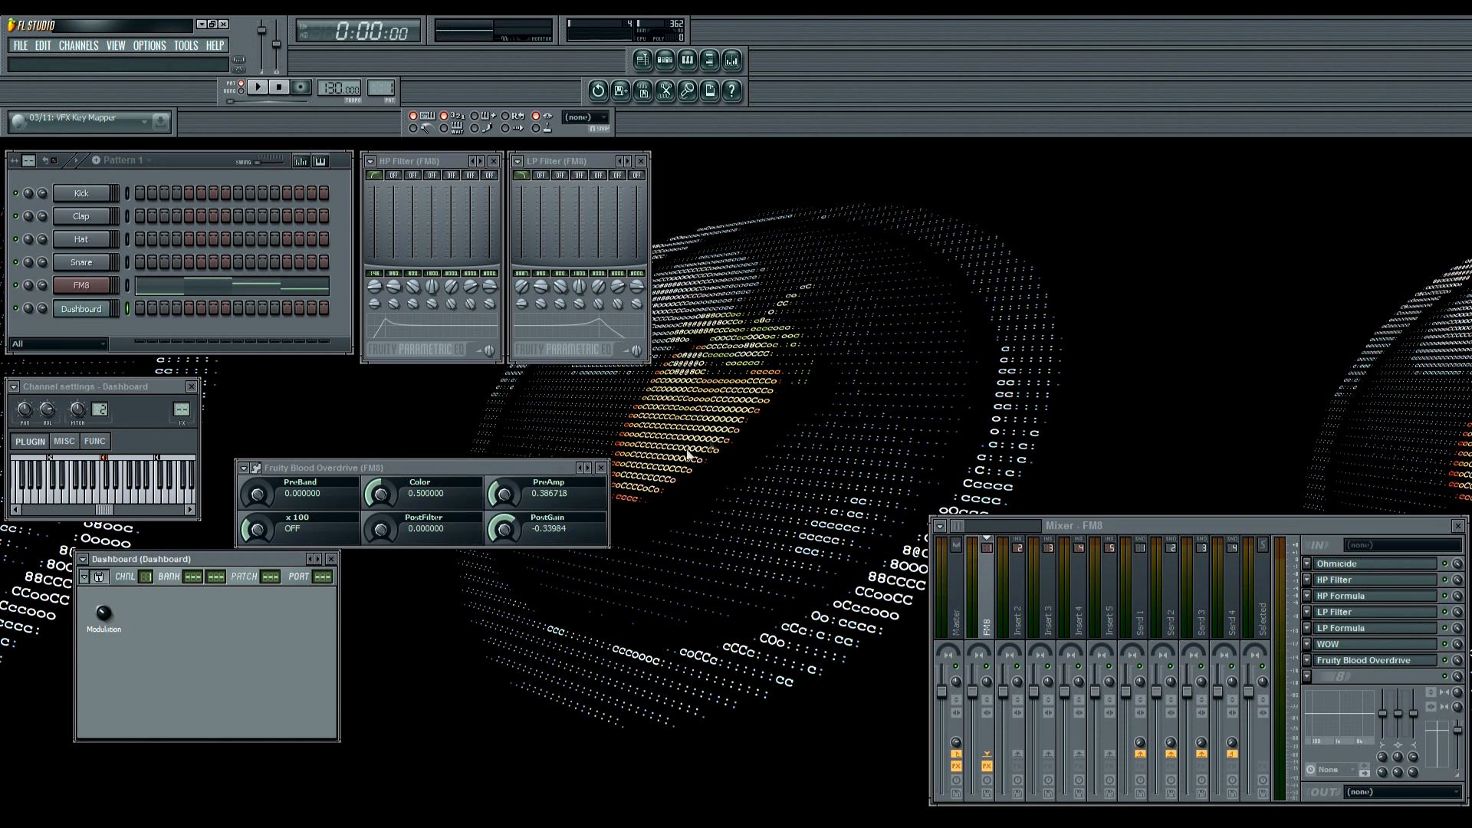
pyautogui.click(600, 468)
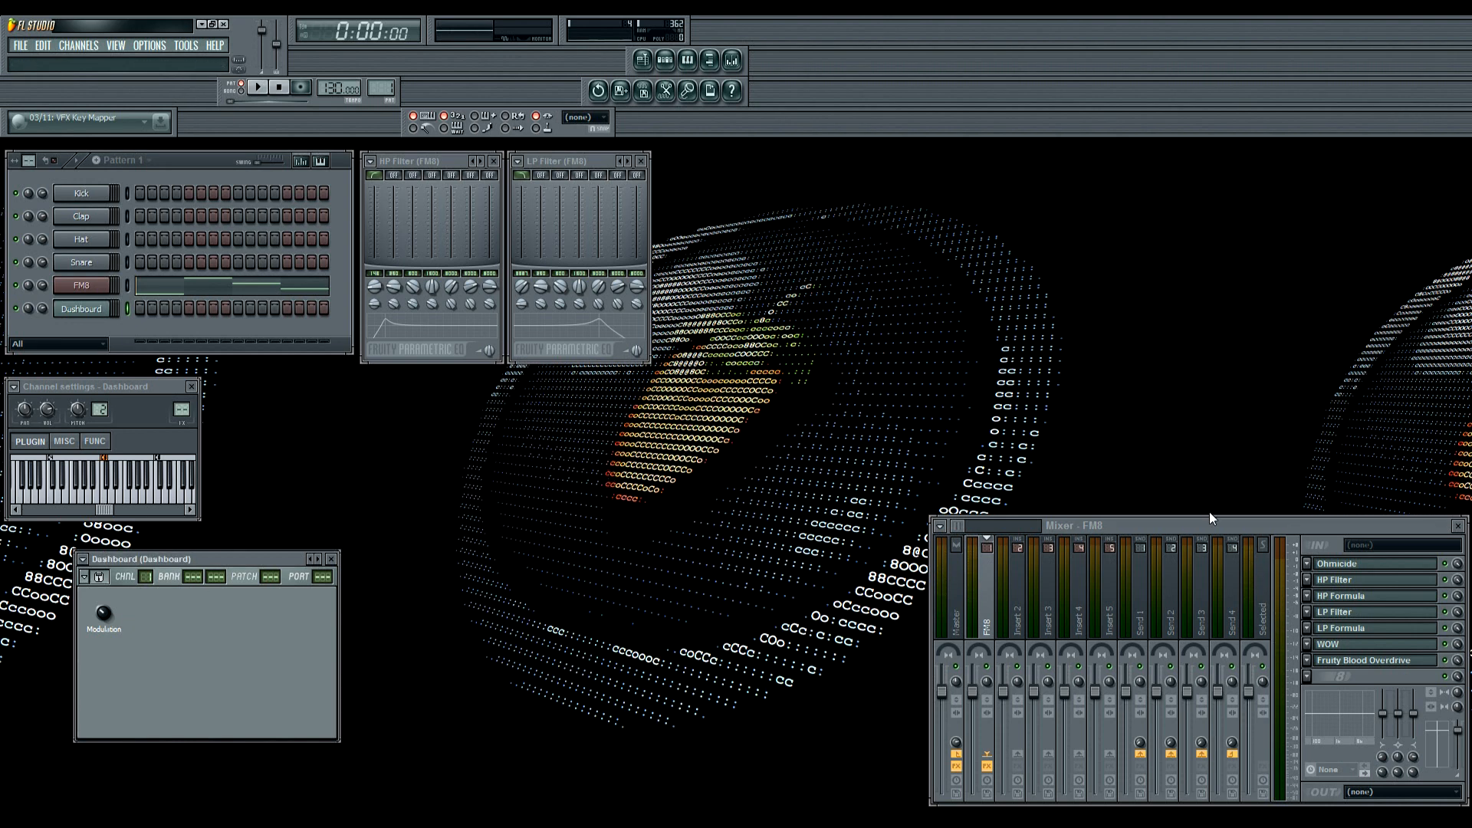
# Load Fruity Parametric EQ 2 into the eighth effect slot, boosting low band 2 and high band 6 at about 4.7 kHz
pyautogui.click(1307, 677)
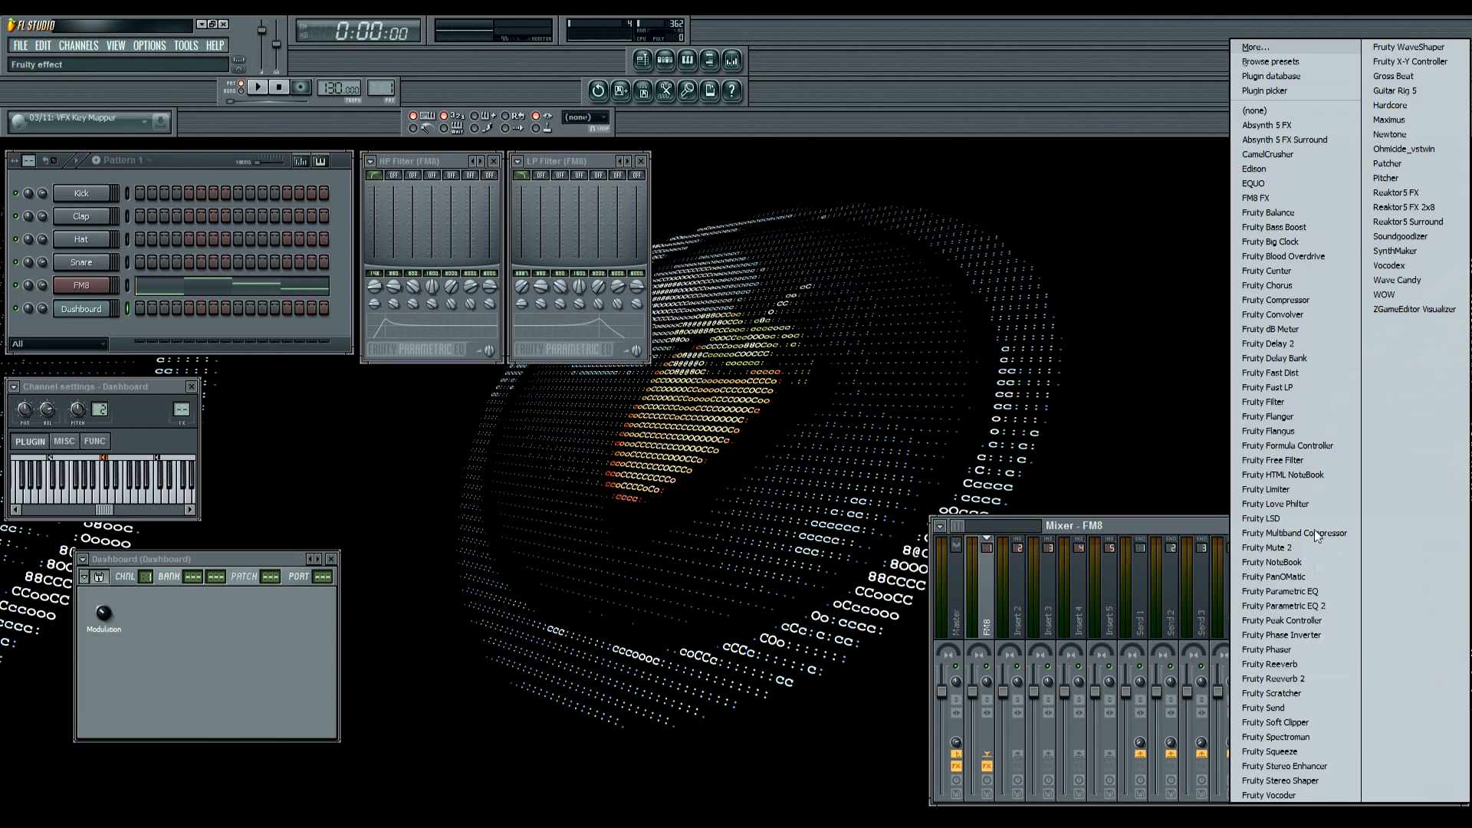
pyautogui.click(1306, 607)
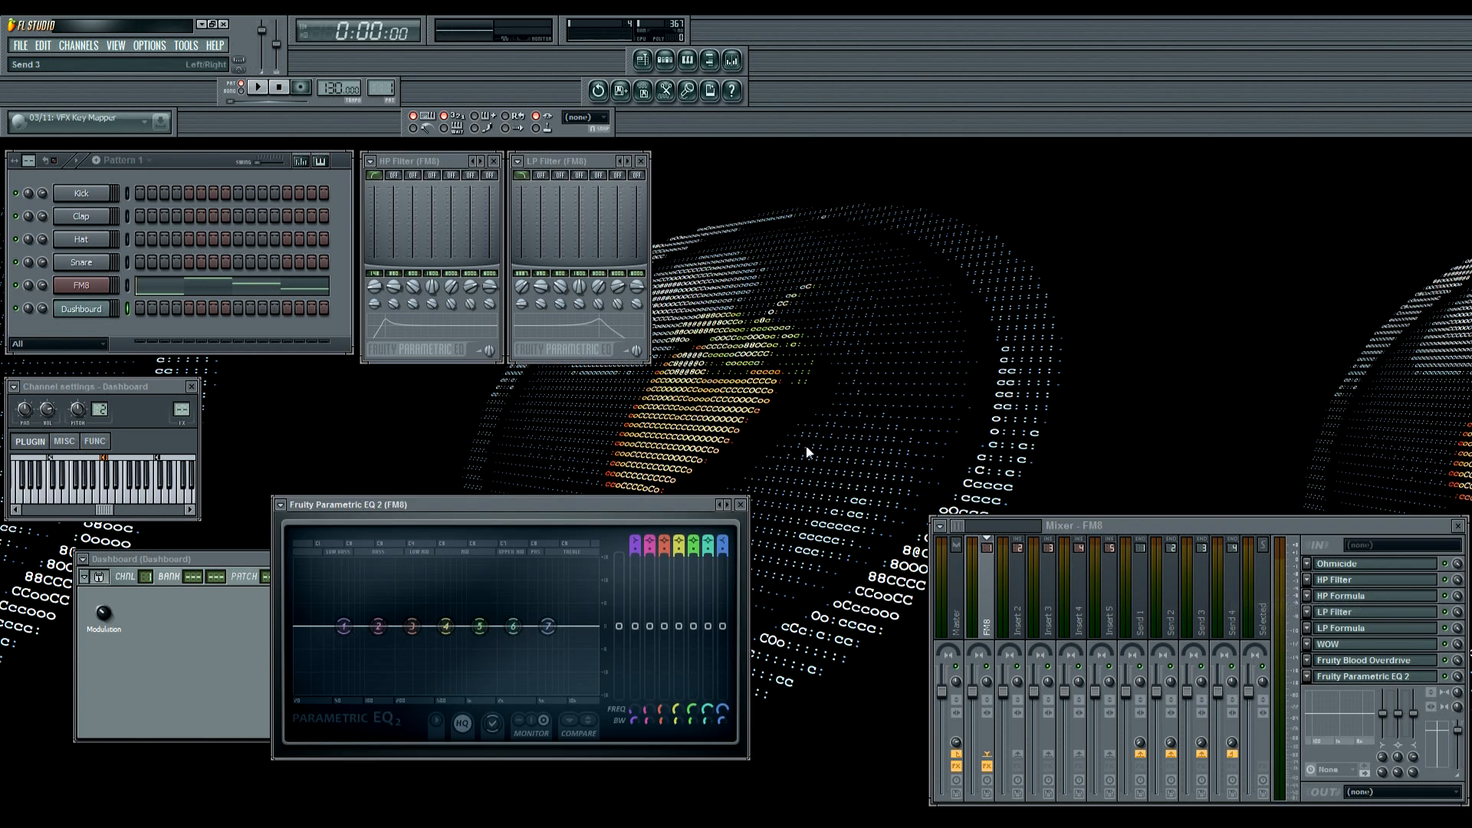
pyautogui.moveTo(378, 626); pyautogui.dragTo(362, 596)
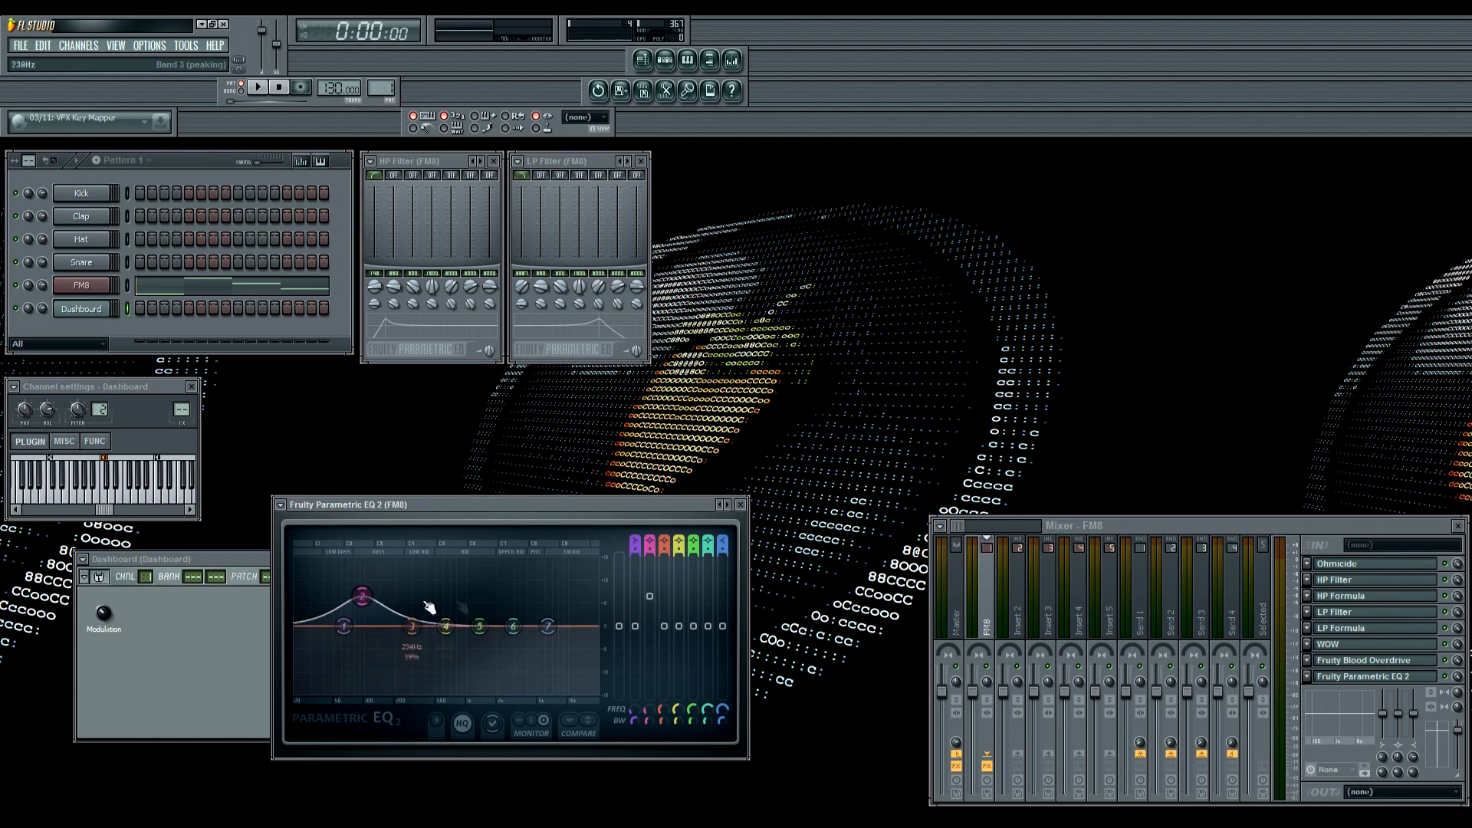
pyautogui.moveTo(513, 625); pyautogui.dragTo(534, 590)
pyautogui.moveTo(361, 596); pyautogui.dragTo(362, 585)
# Audition the growl through Fruity Parametric EQ 2 with the Modulation wheel turned, moving the EQ window clear of the Dashboard
pyautogui.click(175, 631)
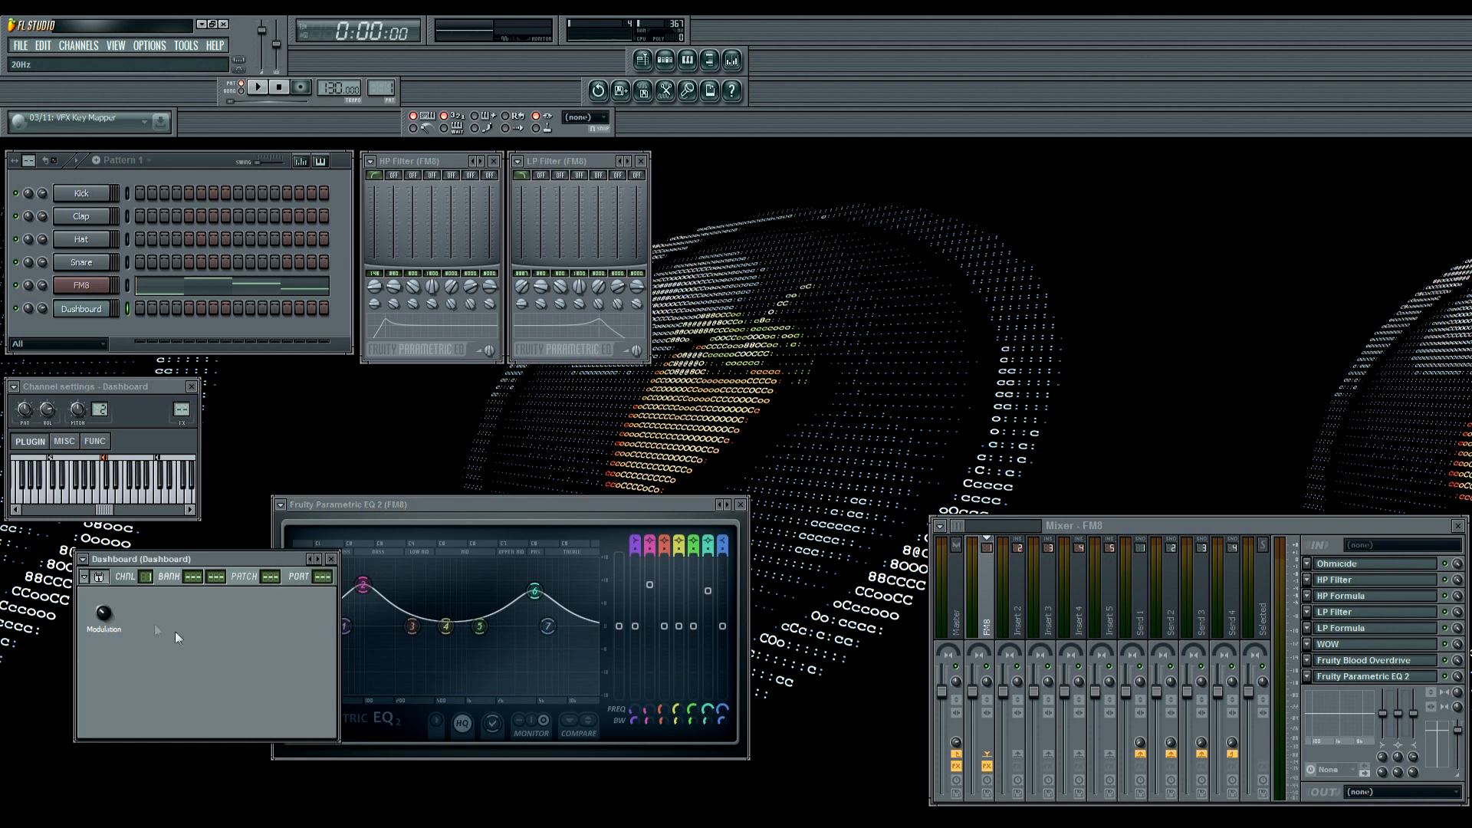
pyautogui.moveTo(104, 614); pyautogui.dragTo(105, 608)
pyautogui.press('space')
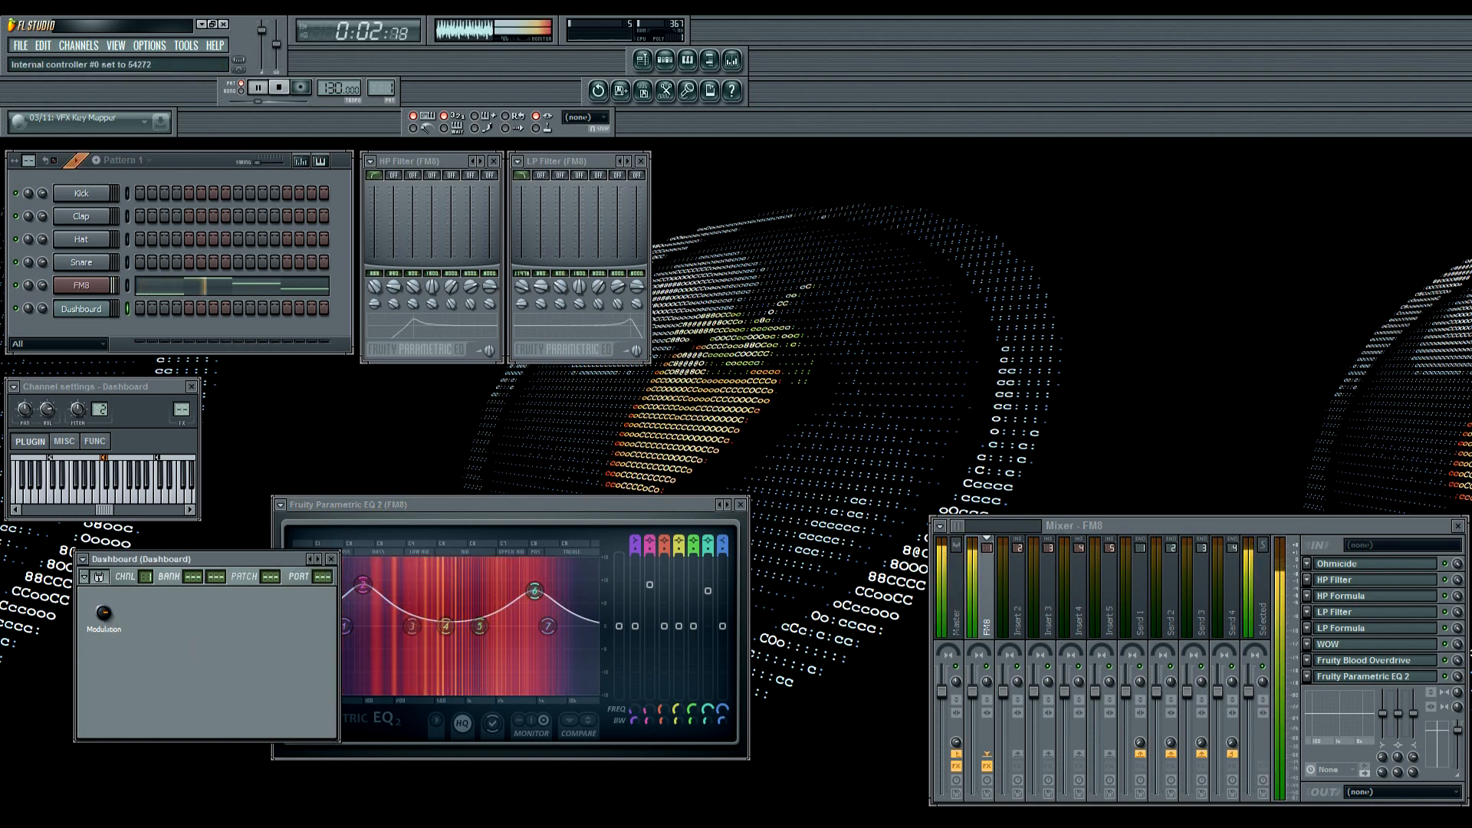
pyautogui.press('space')
pyautogui.moveTo(458, 505); pyautogui.dragTo(554, 466)
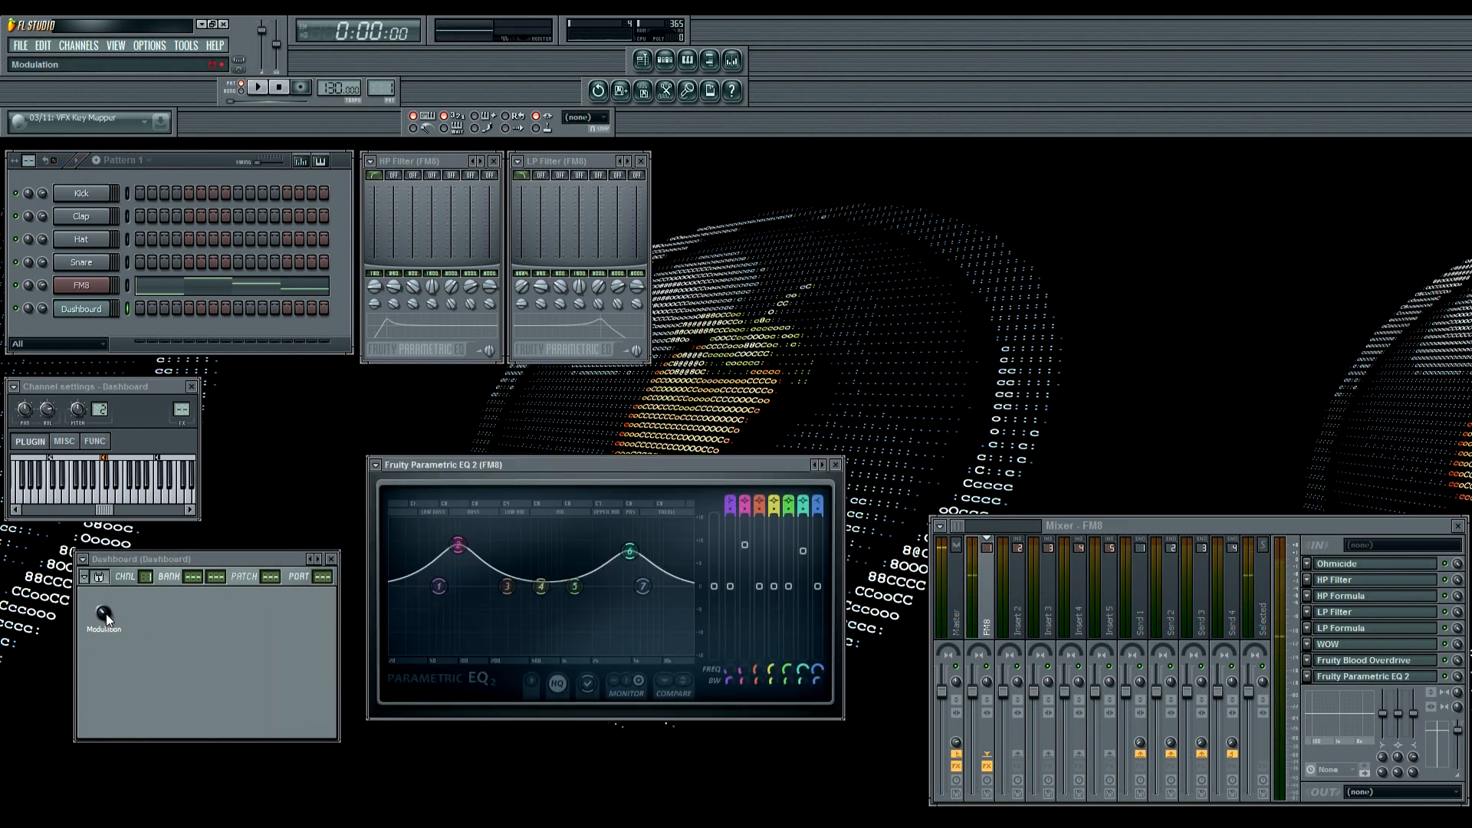
pyautogui.press('space')
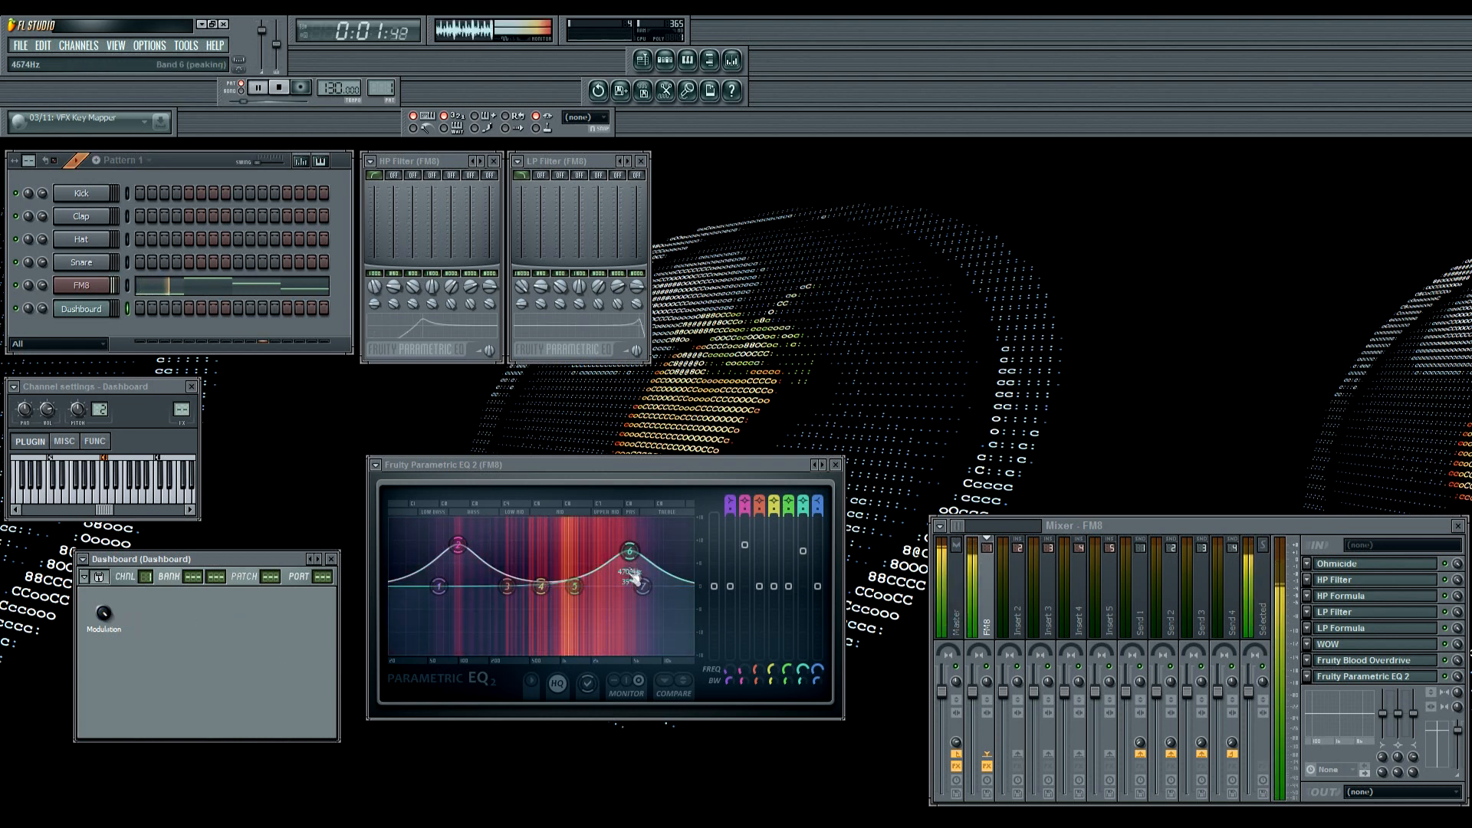
pyautogui.press('space')
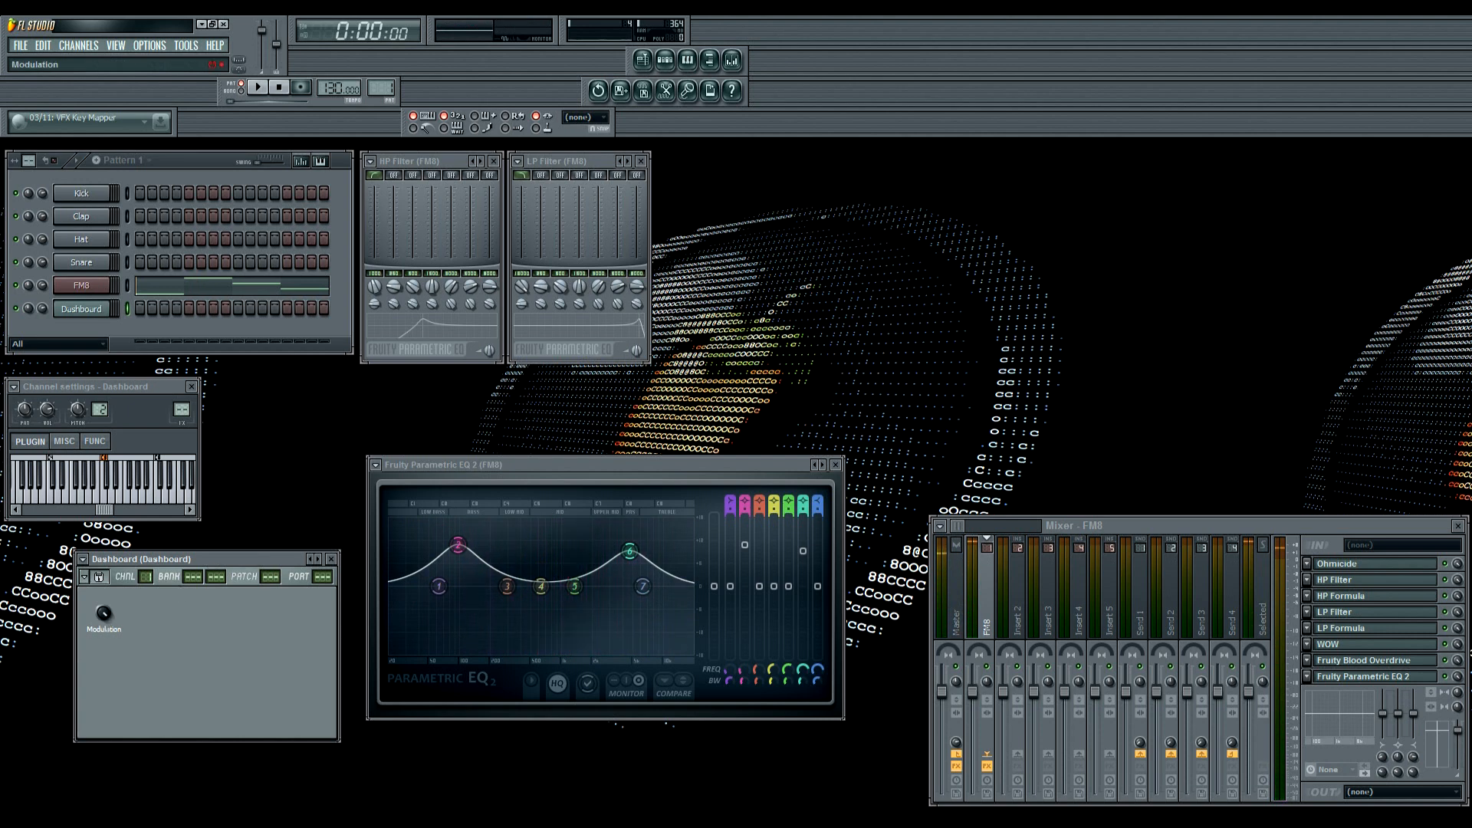
# Reposition the EQ window, replay the pattern while sweeping the Modulation wheel up from a low setting, and stop playback
pyautogui.moveTo(531, 463); pyautogui.dragTo(545, 479)
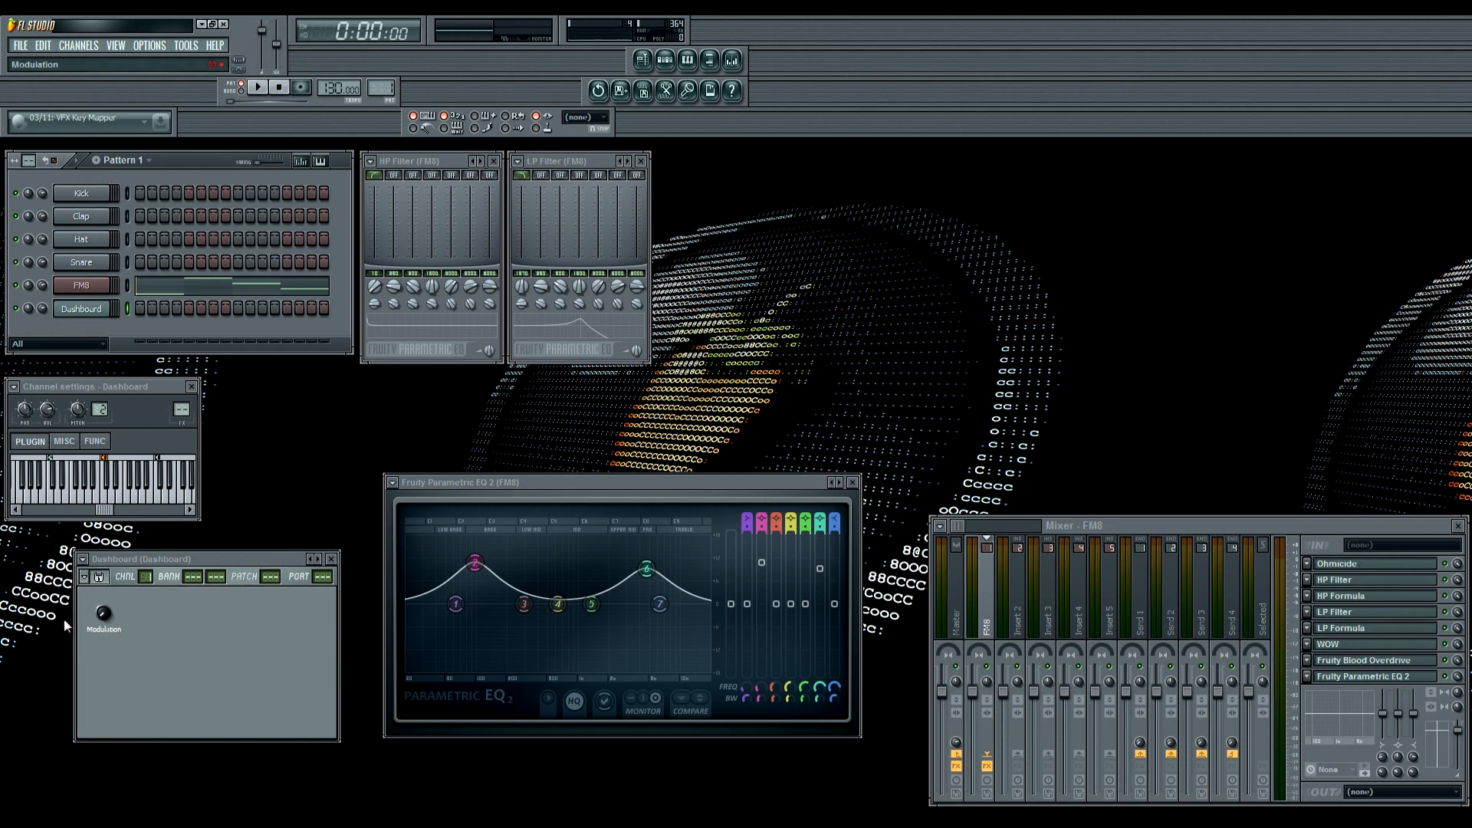
pyautogui.click(104, 615)
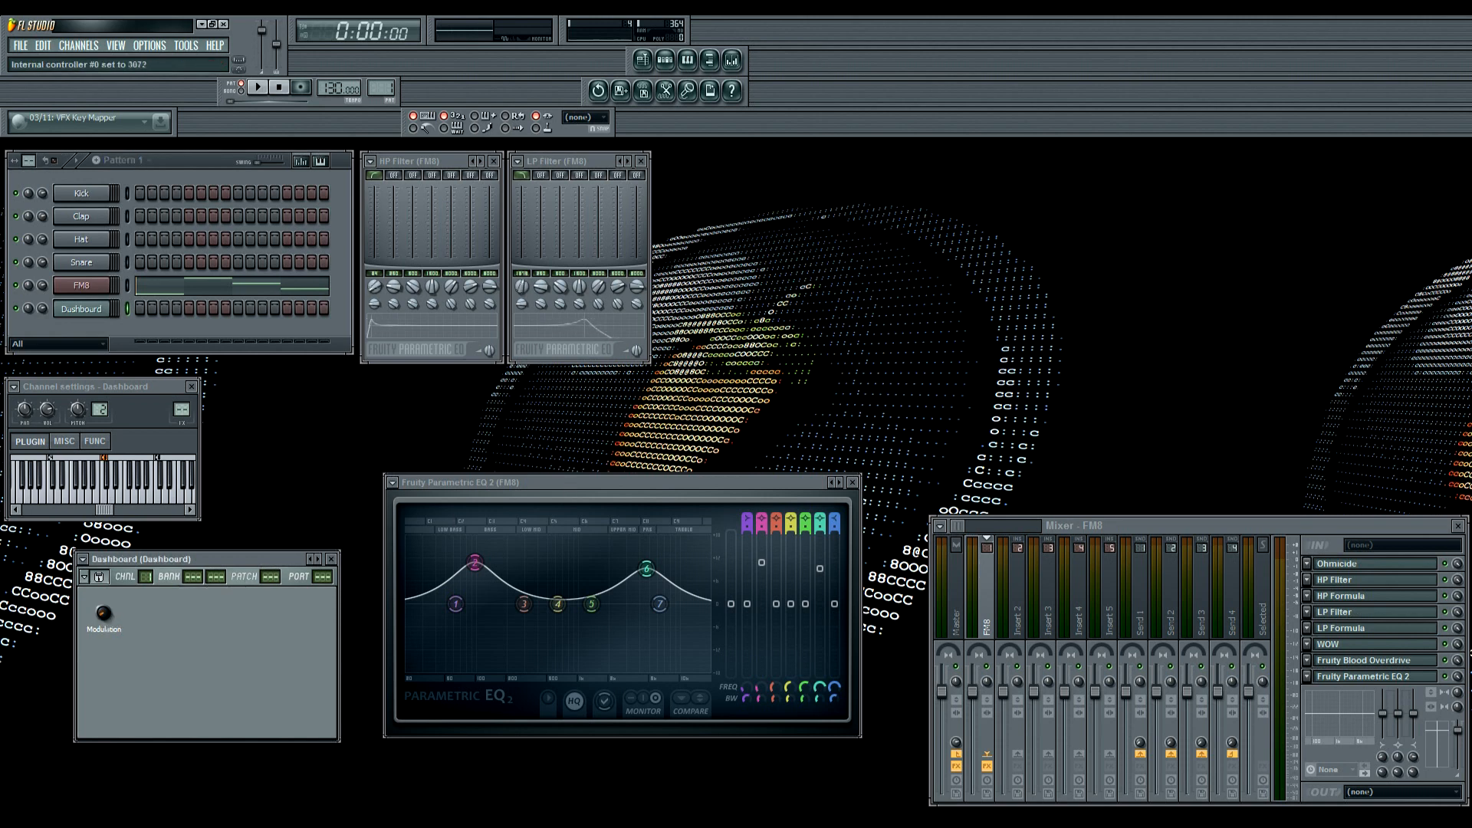
pyautogui.press('space')
pyautogui.moveTo(104, 615); pyautogui.dragTo(105, 597)
pyautogui.press('space')
pyautogui.press('space')
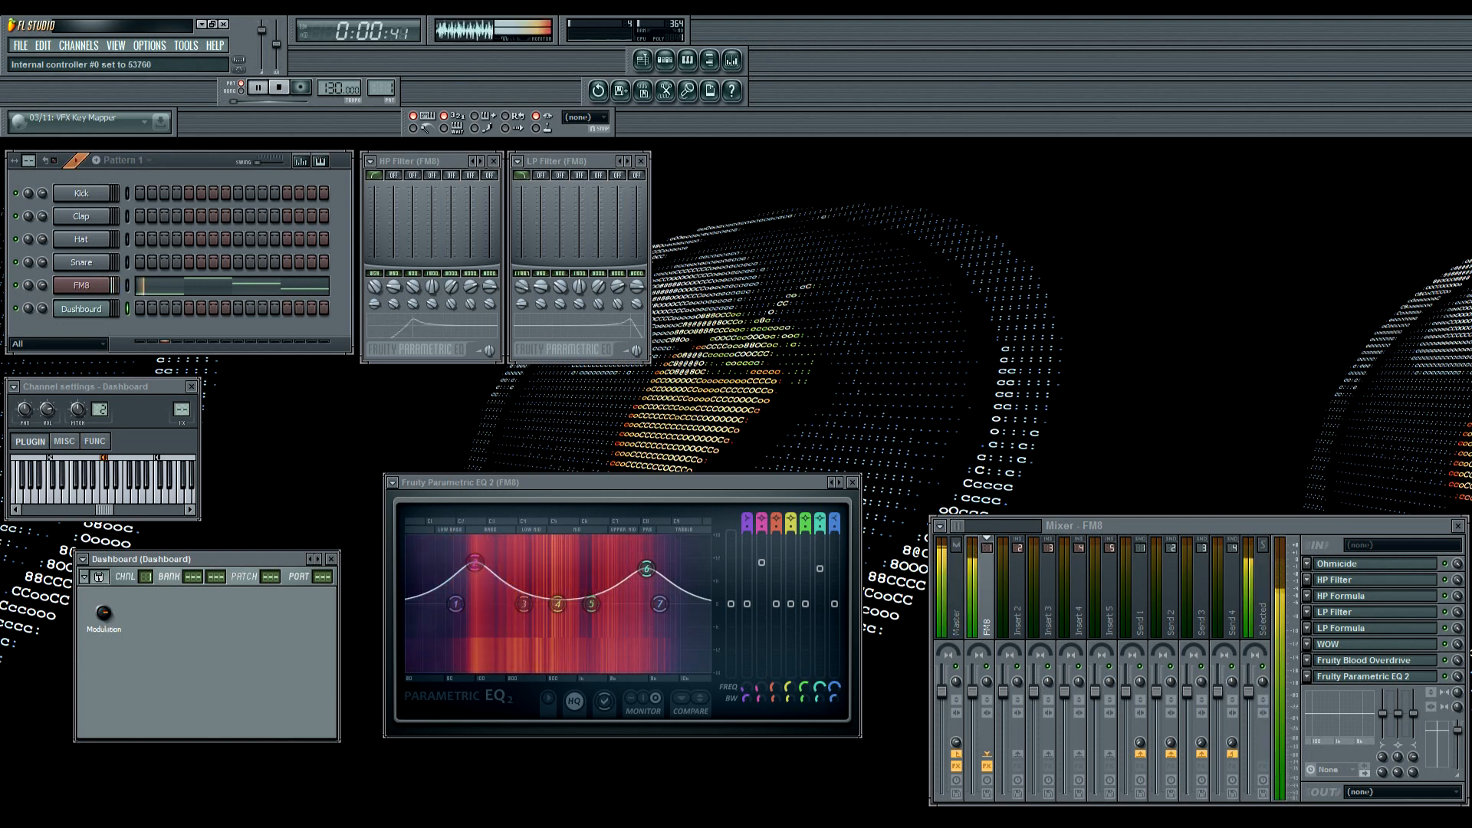
pyautogui.press('space')
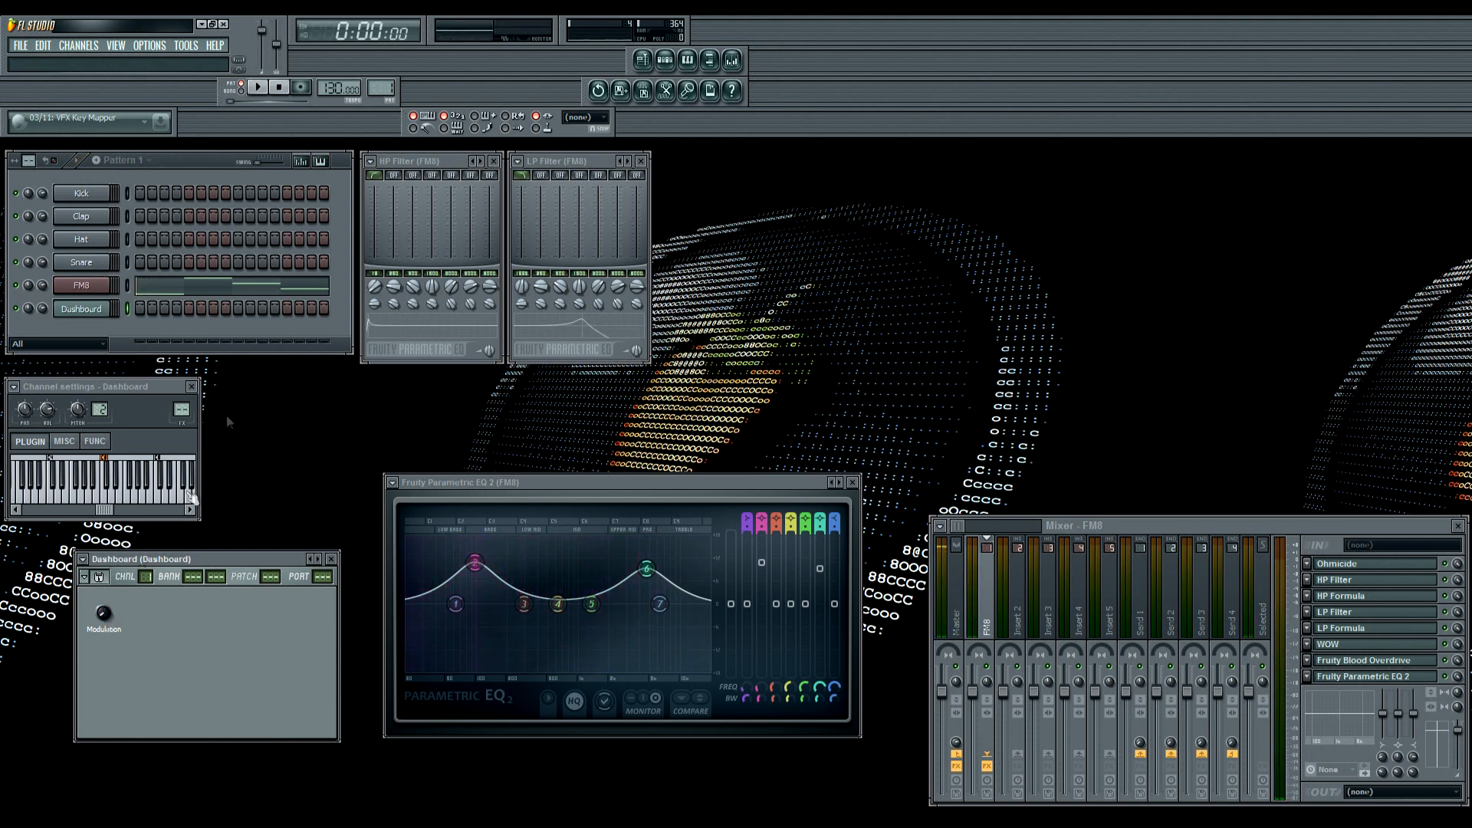
pyautogui.click(279, 90)
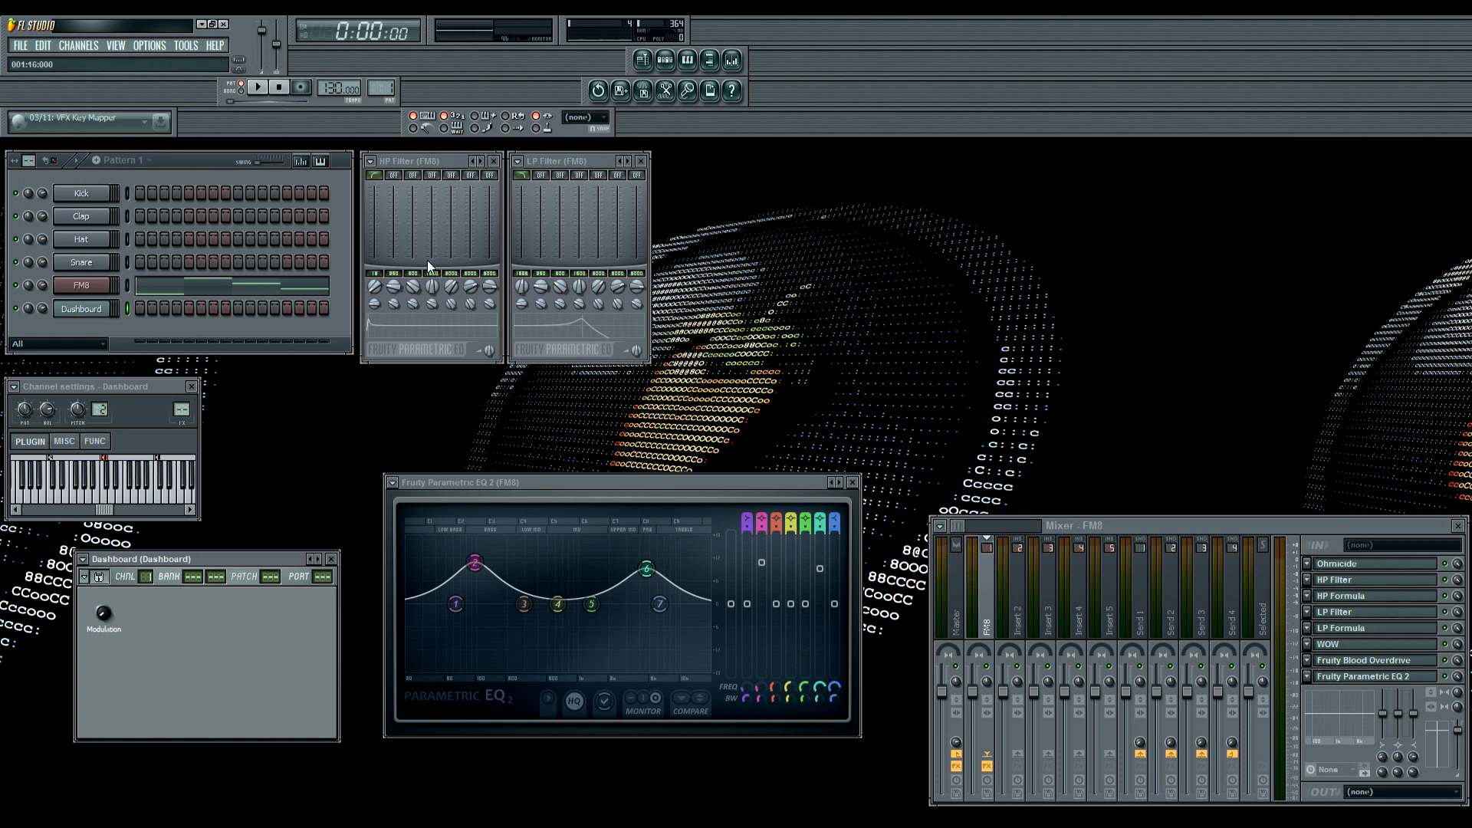